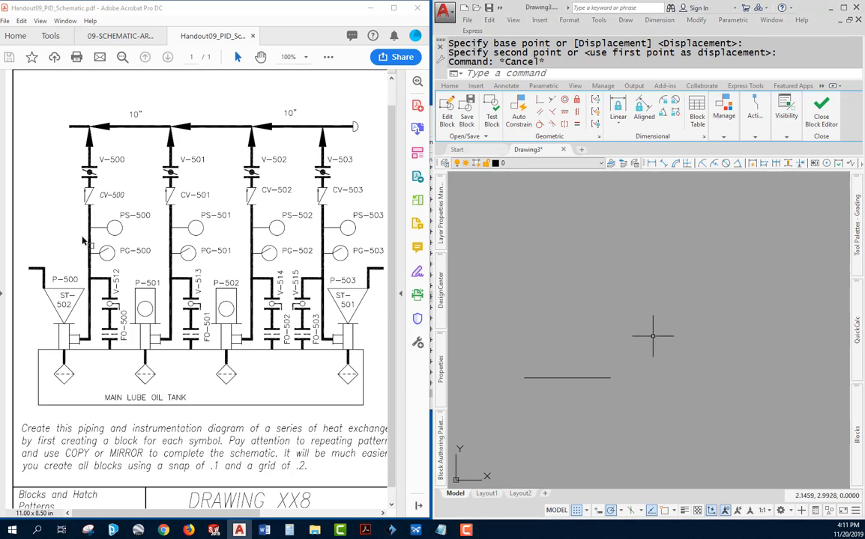
# - Close Drawing3 without saving it and start a new blank drawing
pyautogui.click(565, 149)
pyautogui.click(652, 286)
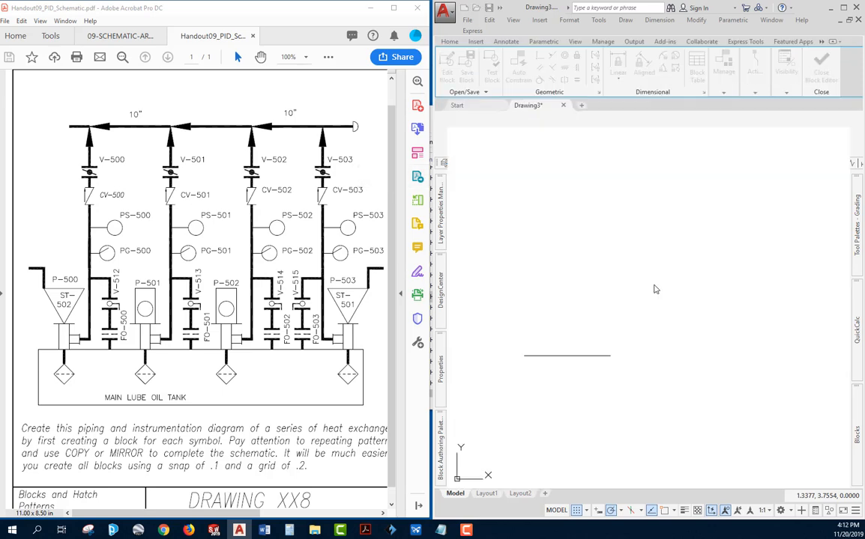
pyautogui.click(496, 235)
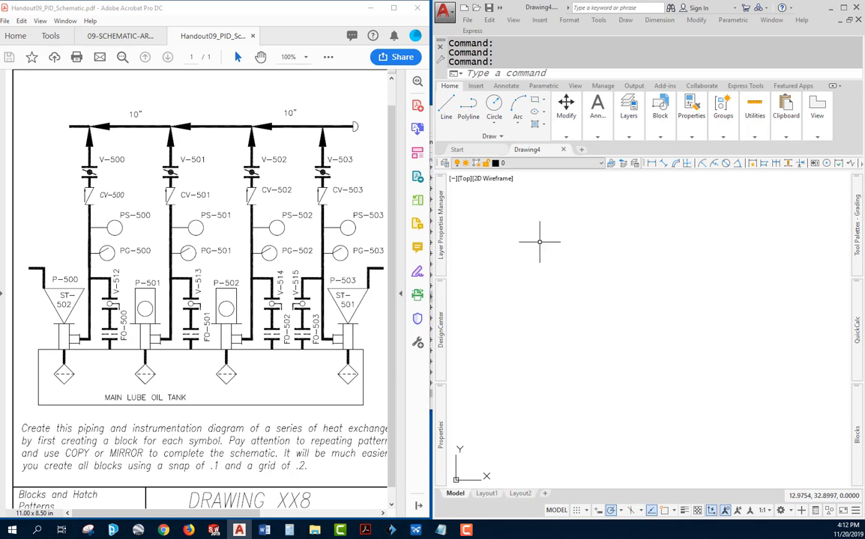
# - Create a new block definition named F0-500 and open it in the Block Editor
pyautogui.write('BE')
pyautogui.press('Return')
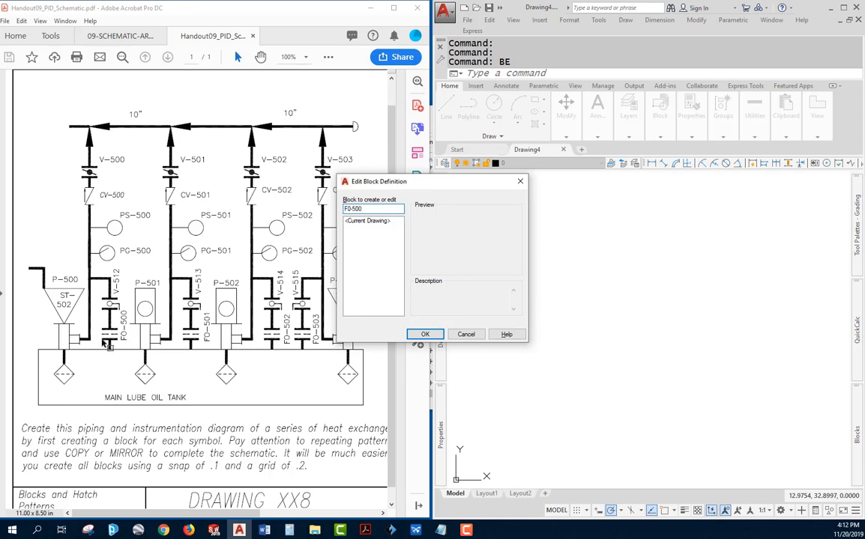
pyautogui.click(424, 335)
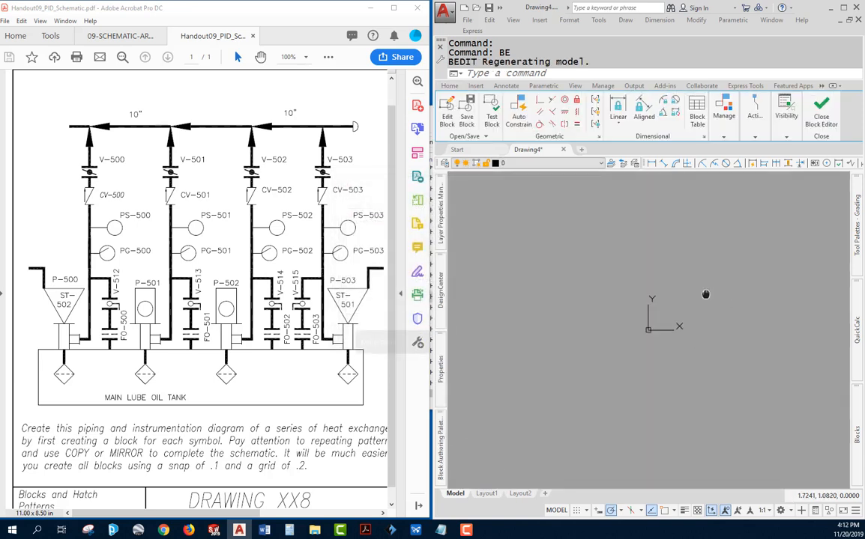
# - Set the snap spacing to .05 for the block drawing
pyautogui.write('snap')
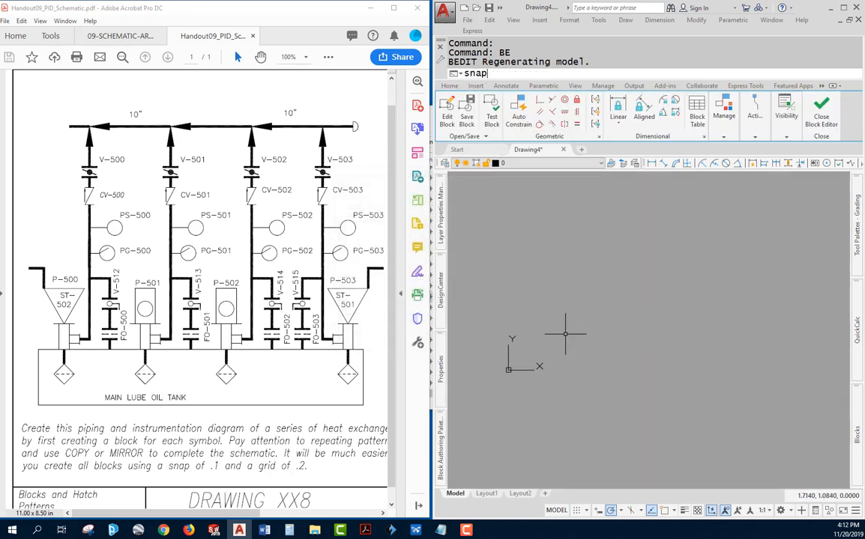
pyautogui.press('Return')
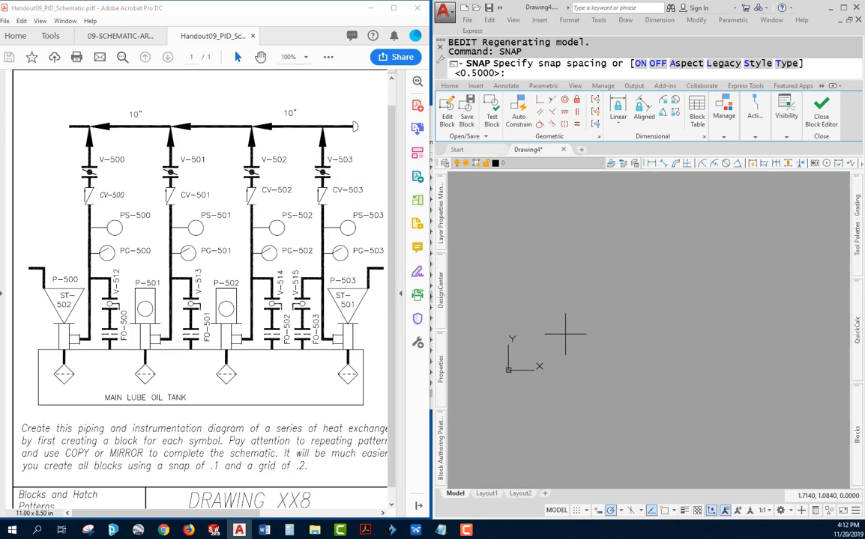
pyautogui.write('.05')
pyautogui.press('Return')
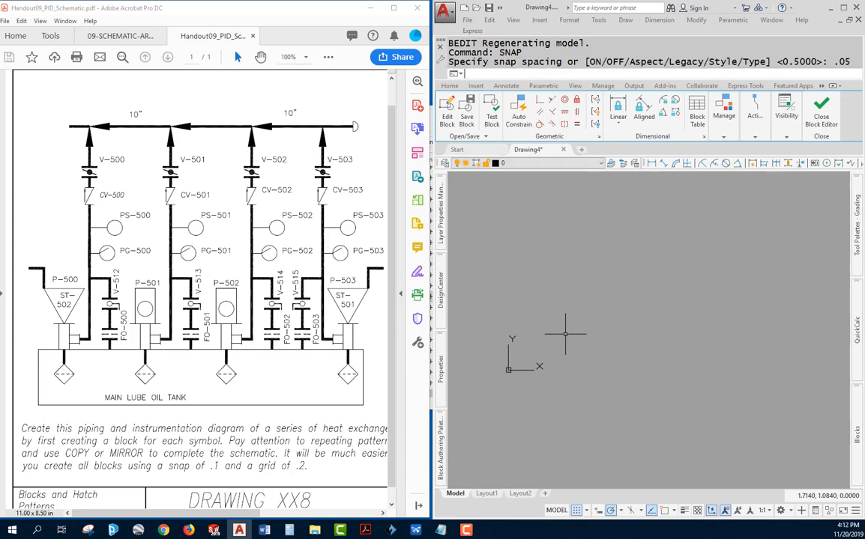
# - Draw a horizontal polyline .4 units long on a snap point as the symbol's lower bar
pyautogui.write('PL')
pyautogui.press('Return')
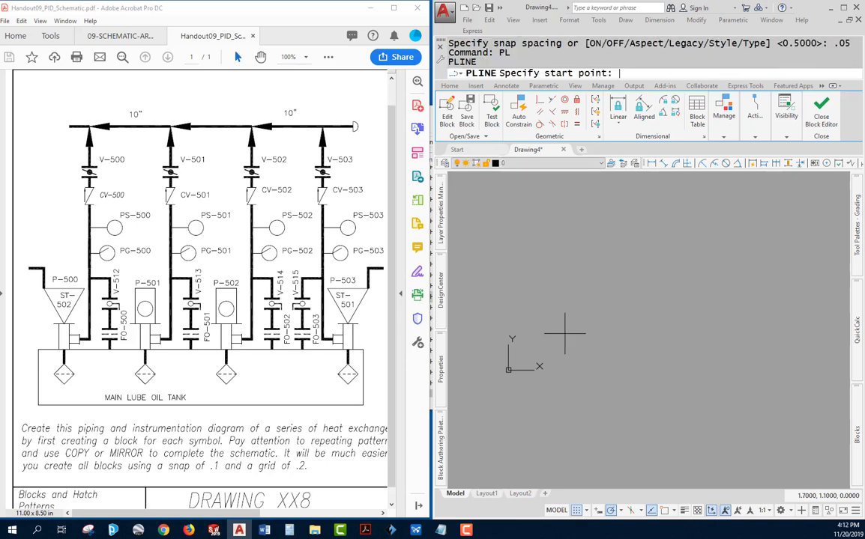
pyautogui.moveTo(618, 277); pyautogui.dragTo(575, 328, button='middle')
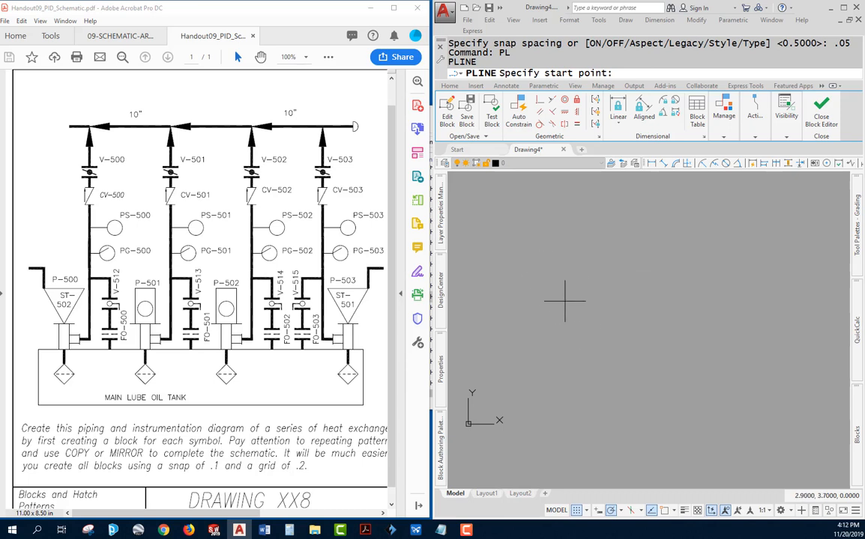
pyautogui.click(529, 323)
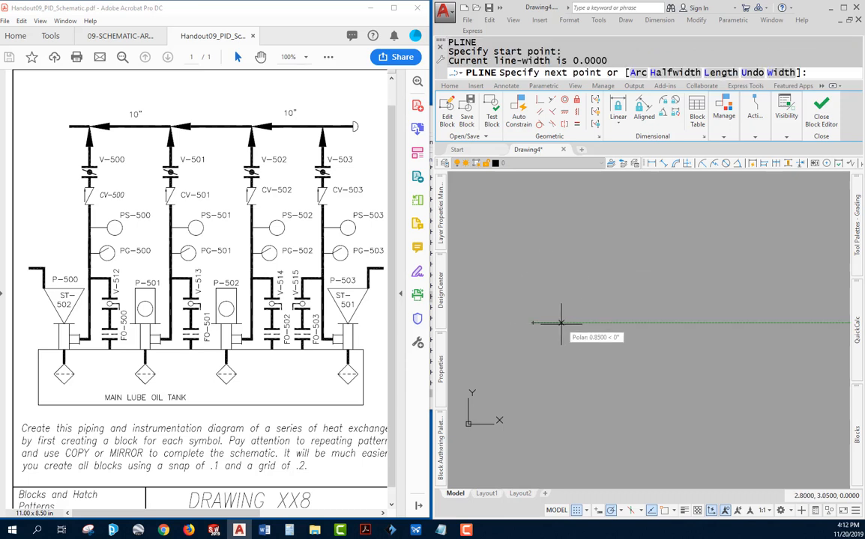
pyautogui.write('.4')
pyautogui.press('Return')
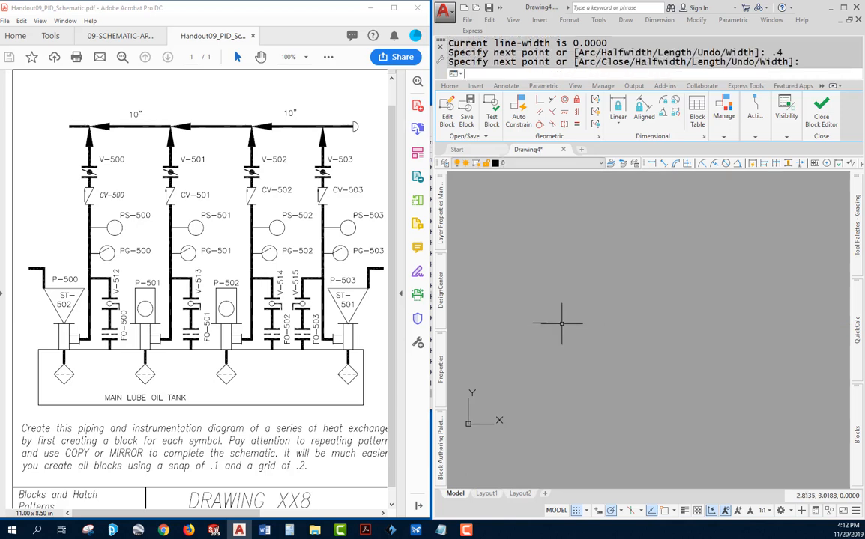
pyautogui.press('Return')
pyautogui.scroll(3, 510, 331)
pyautogui.scroll(8, 575, 353)
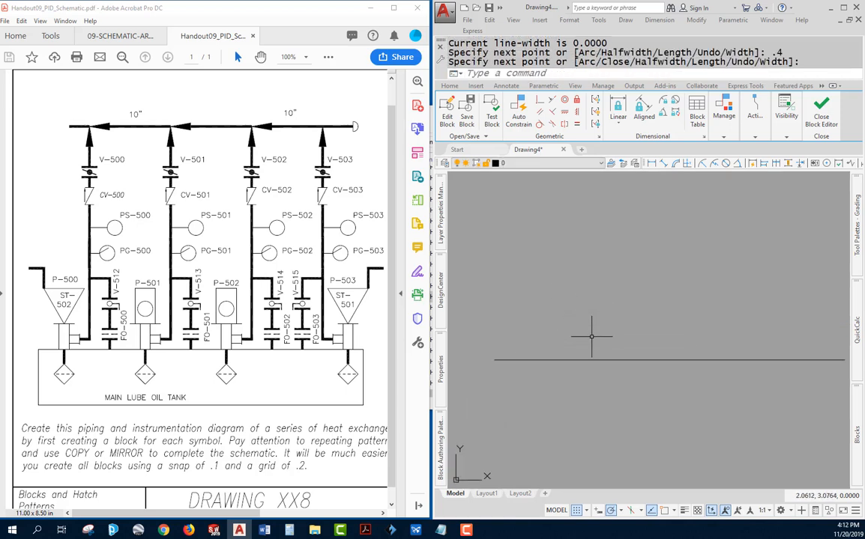
# - Set the horizontal polyline's width to .02 for all segments
pyautogui.click(575, 343)
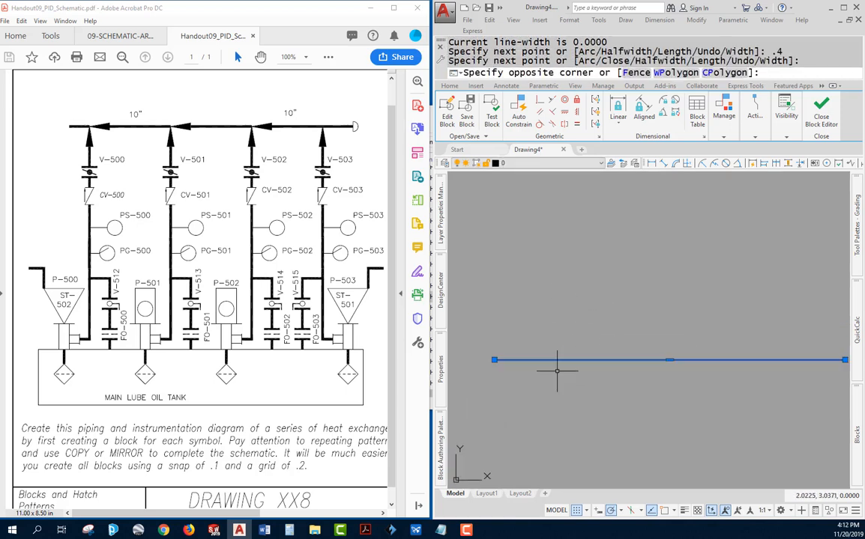
pyautogui.click(557, 370)
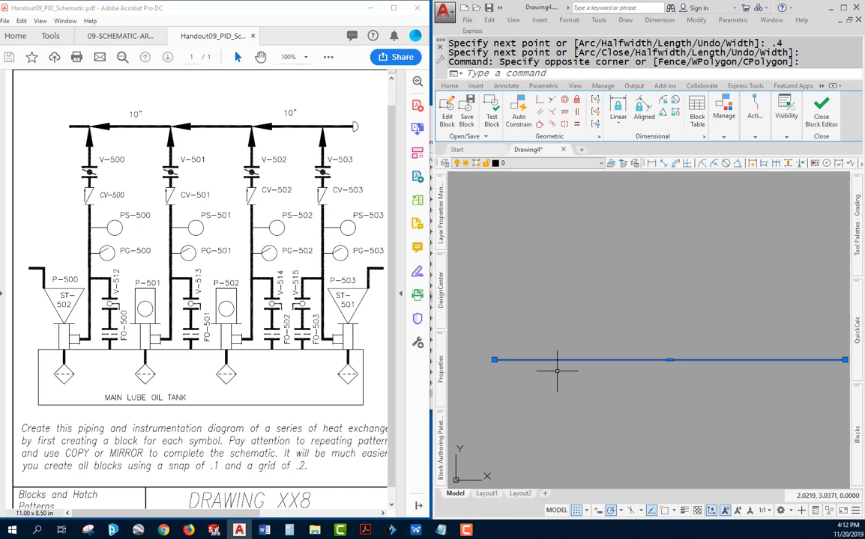
pyautogui.write('pe')
pyautogui.press('Return')
pyautogui.write('w')
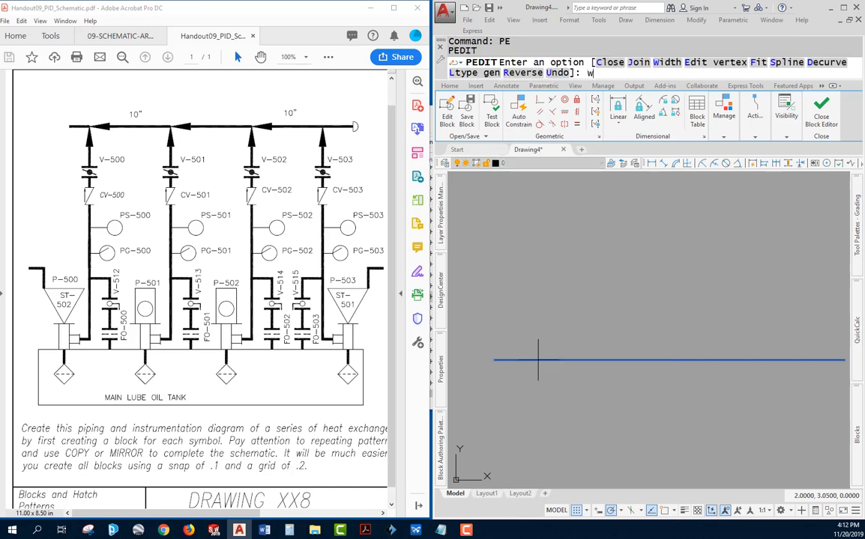
pyautogui.press('Return')
pyautogui.write('.02')
pyautogui.press('Return')
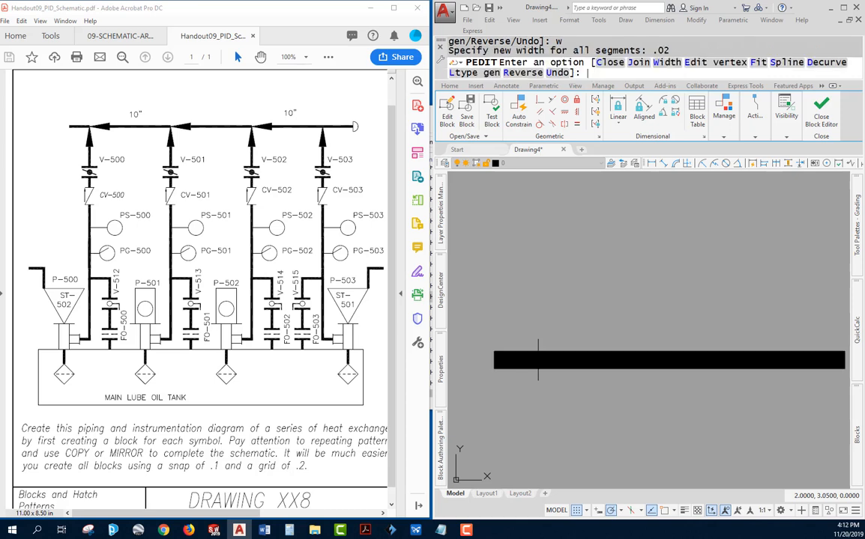
pyautogui.press('Escape')
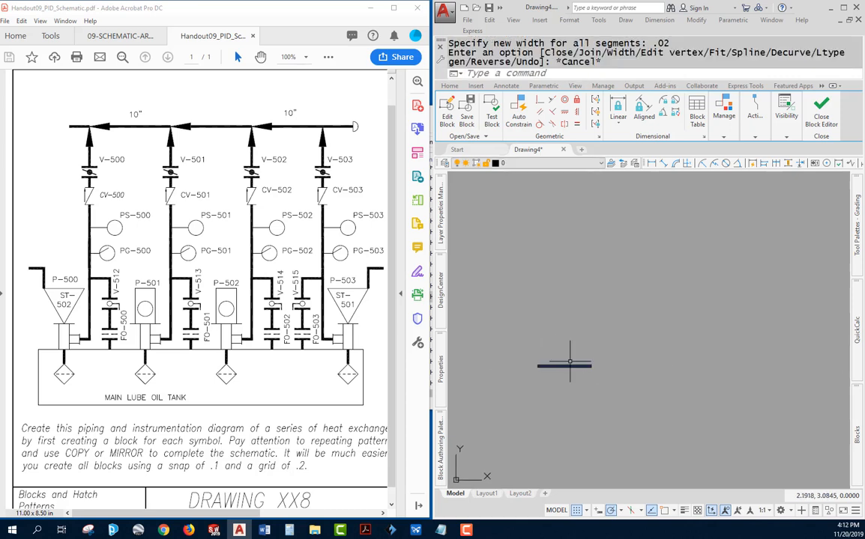
# - Copy the thick polyline 0.2 units straight up to form the symbol's parallel upper bar
pyautogui.scroll(1, 599, 356)
pyautogui.click(638, 352)
pyautogui.press('Escape')
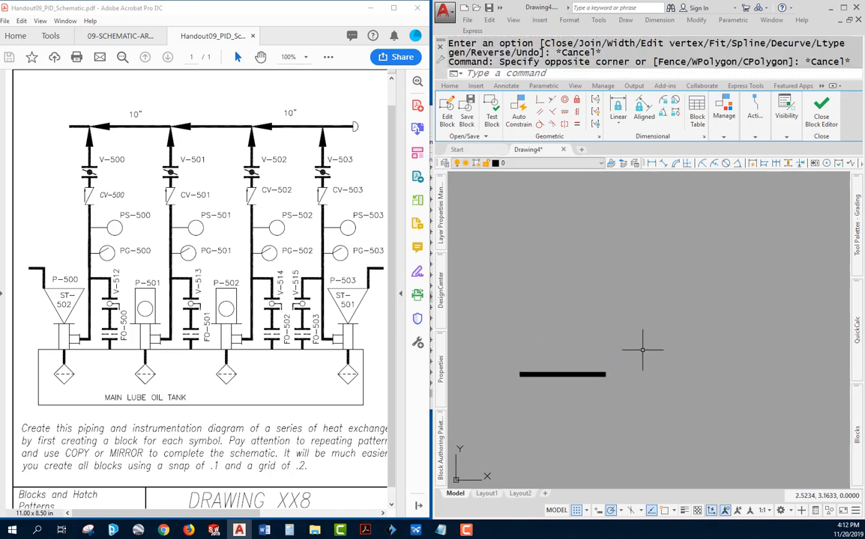
pyautogui.write('co')
pyautogui.press('Return')
pyautogui.click(643, 351)
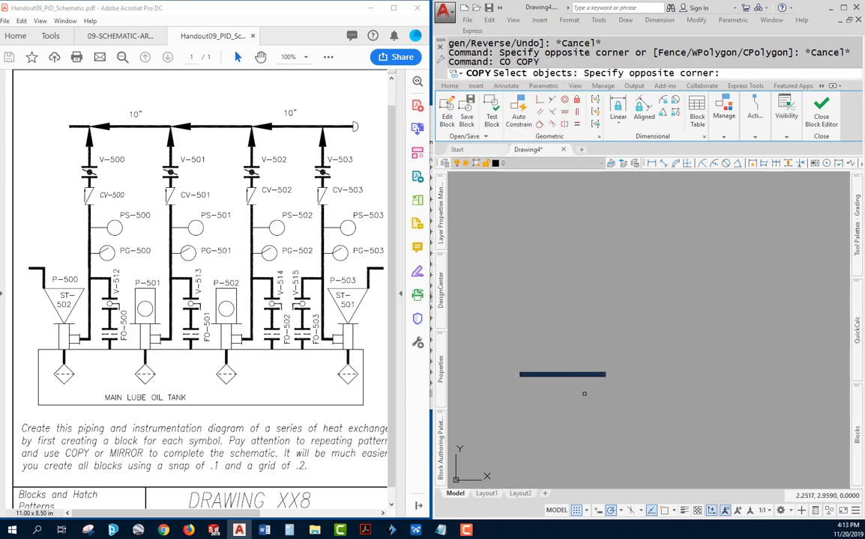
pyautogui.click(584, 395)
pyautogui.press('Return')
pyautogui.click(627, 374)
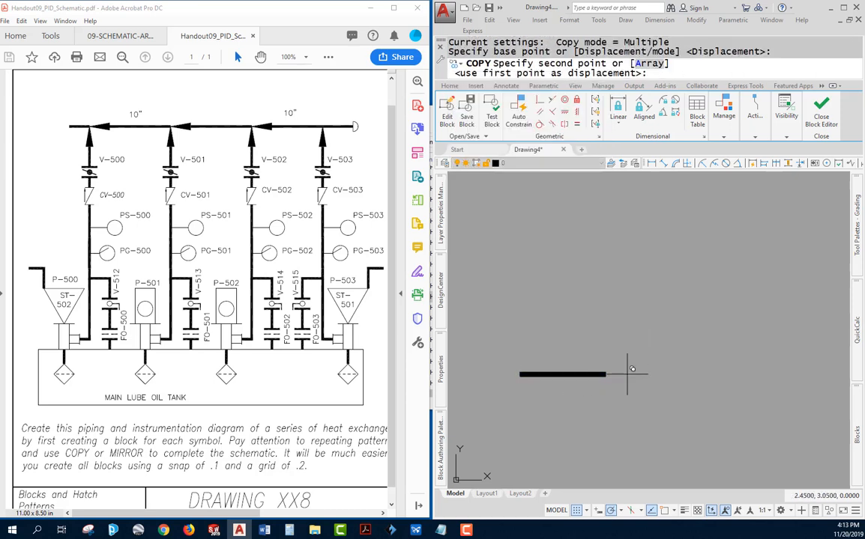
pyautogui.click(627, 332)
pyautogui.press('Escape')
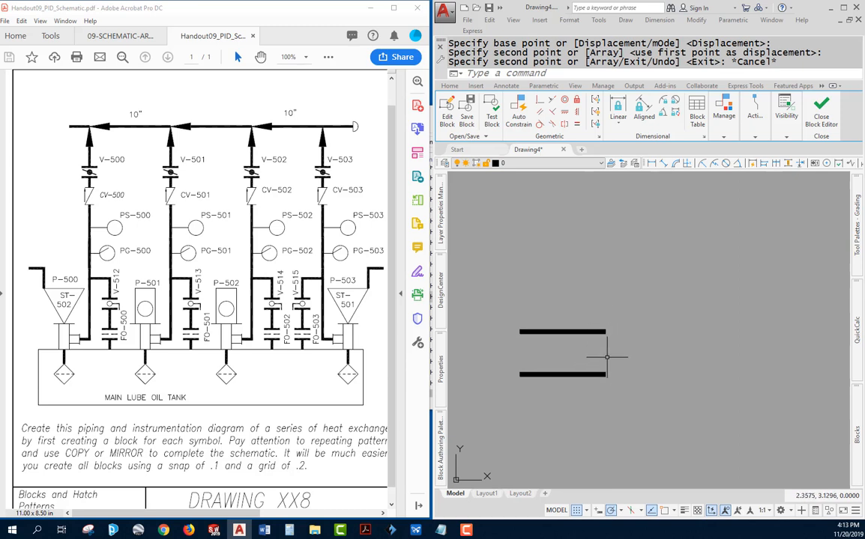
# - Draw a horizontal line 0.4 units long midway between the two thick bars, matching their ends
pyautogui.write('L')
pyautogui.press('Return')
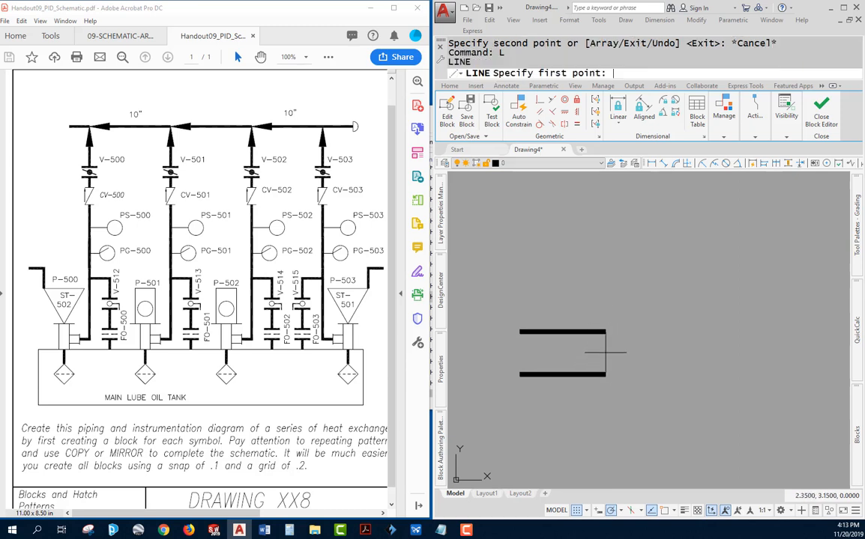
pyautogui.click(519, 352)
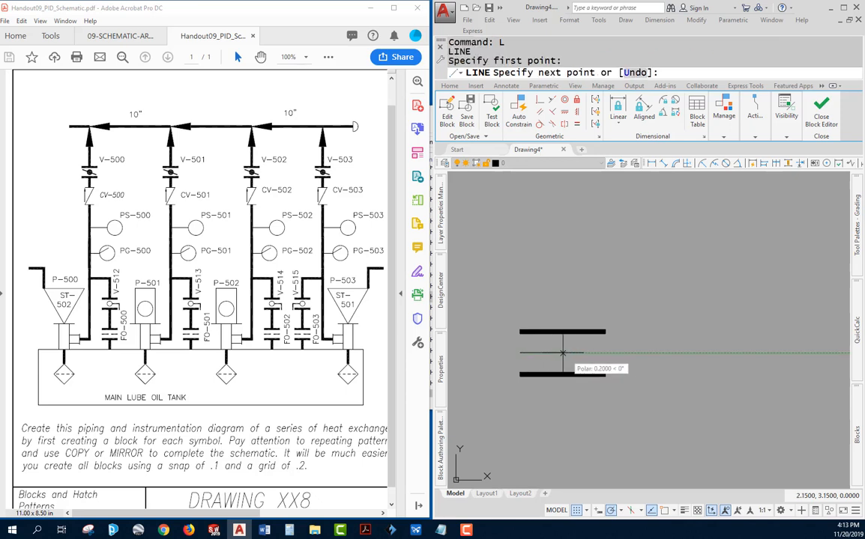
pyautogui.click(602, 352)
pyautogui.press('Escape')
pyautogui.click(602, 352)
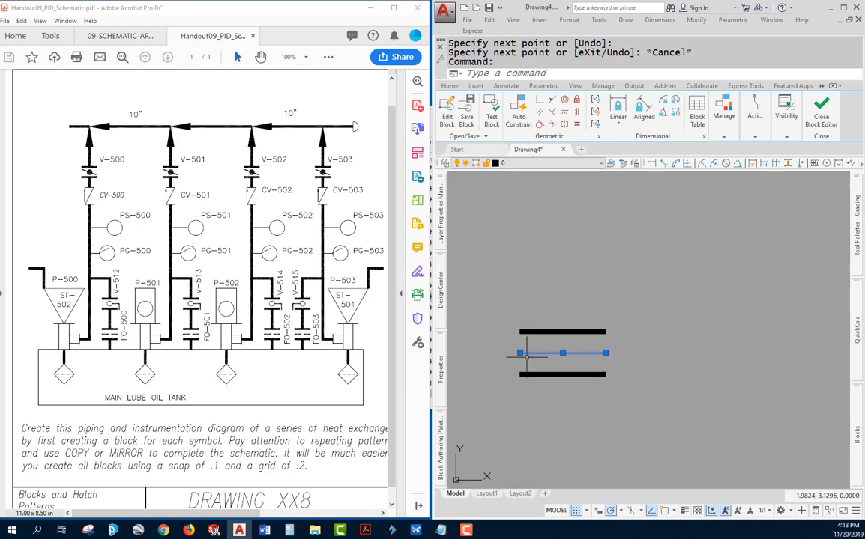
pyautogui.moveTo(441, 359)
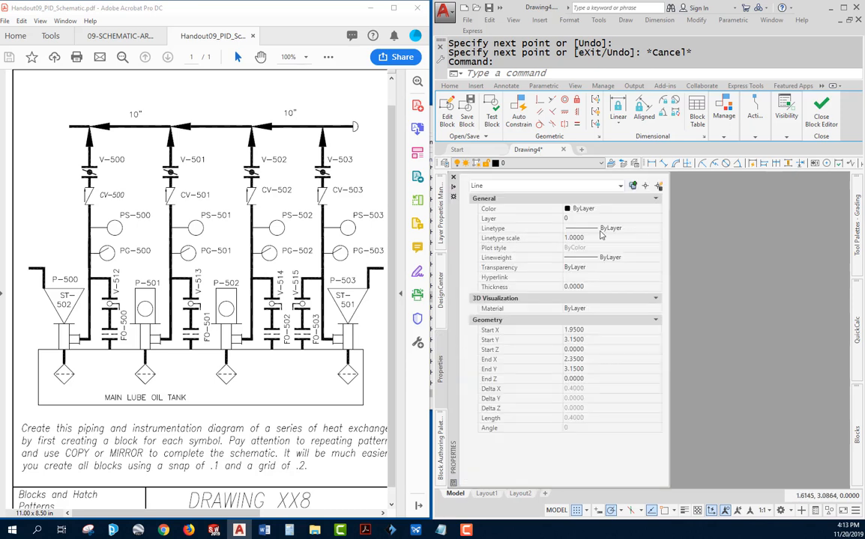
pyautogui.click(650, 229)
pyautogui.click(657, 230)
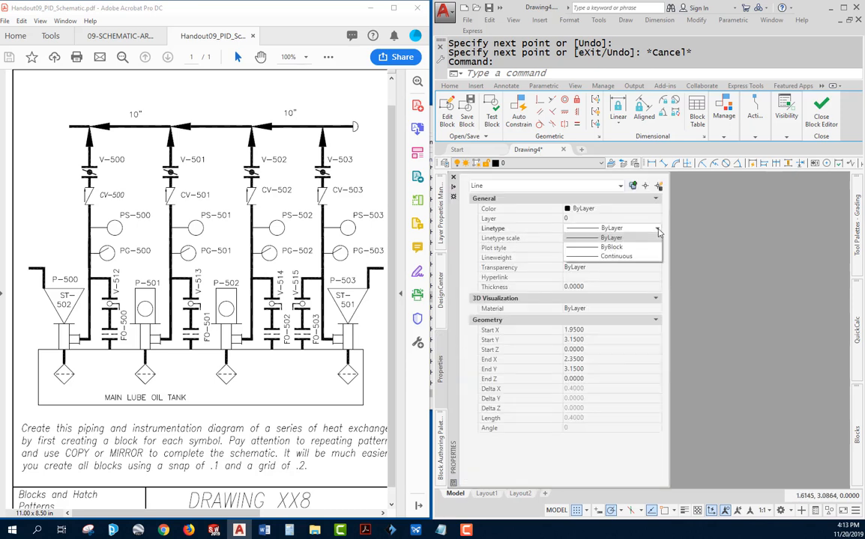
pyautogui.press('Escape')
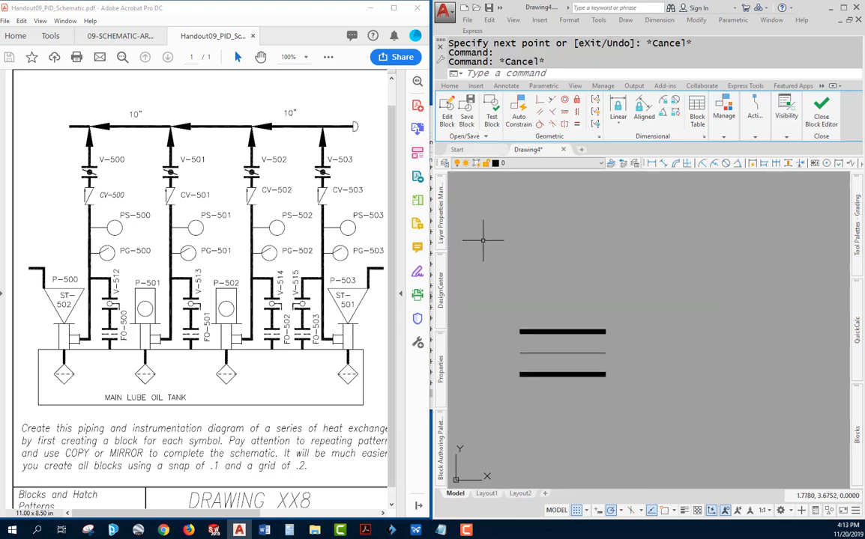
# - Change the linetype of the thin middle line to hidden with the CHPROP command
pyautogui.write('chprop')
pyautogui.press('Return')
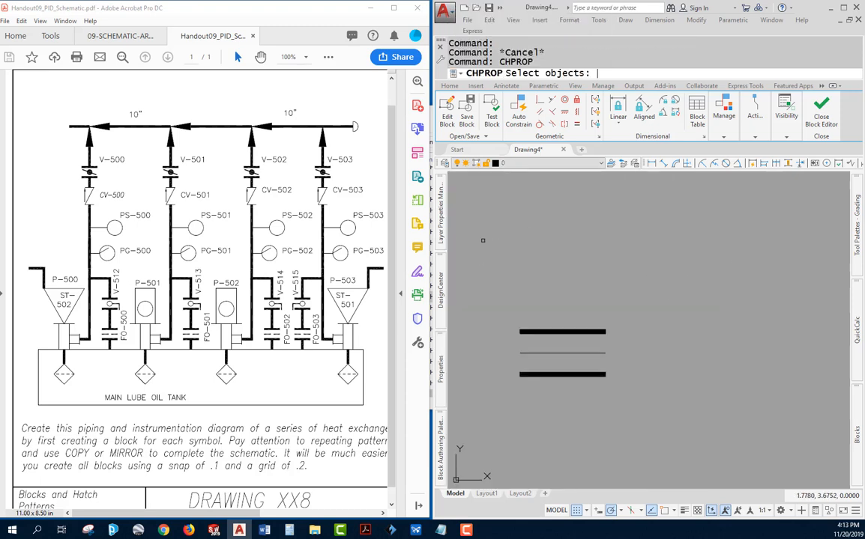
pyautogui.click(564, 352)
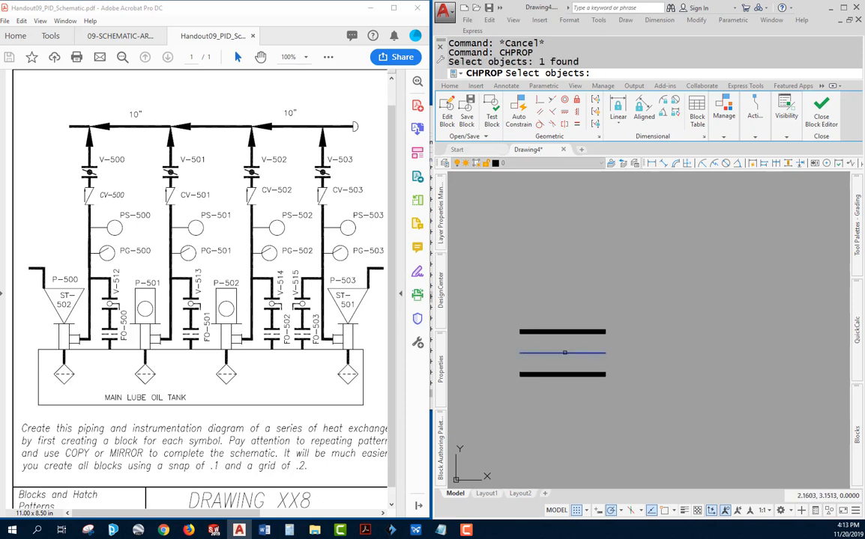
pyautogui.press('Return')
pyautogui.write('lt')
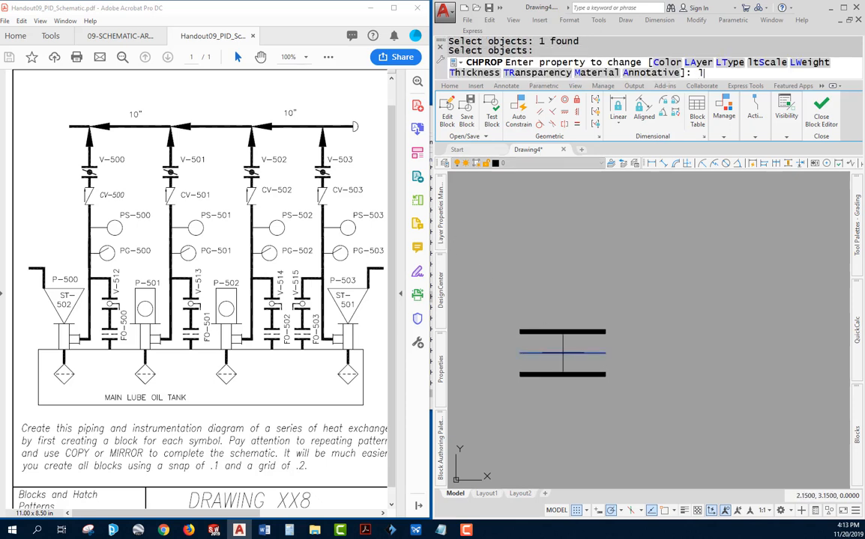
pyautogui.press('Return')
pyautogui.write('hi')
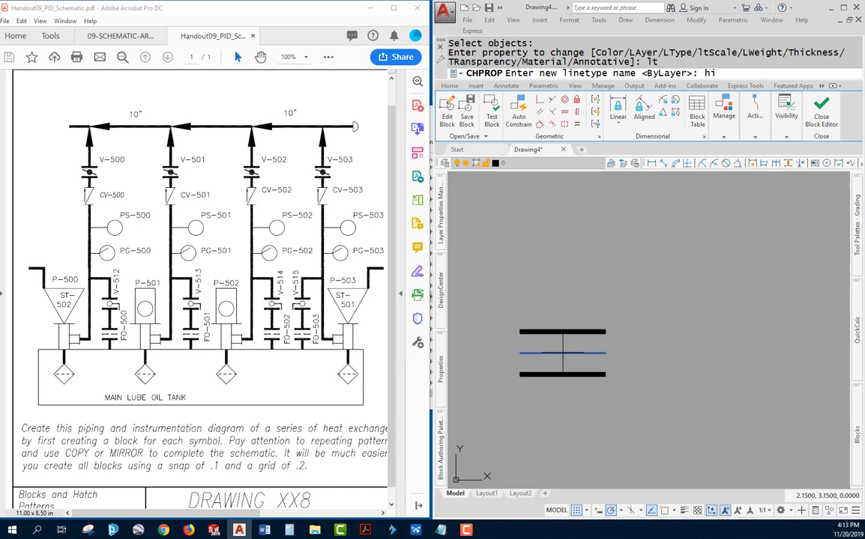
pyautogui.write('dden')
pyautogui.press('Return')
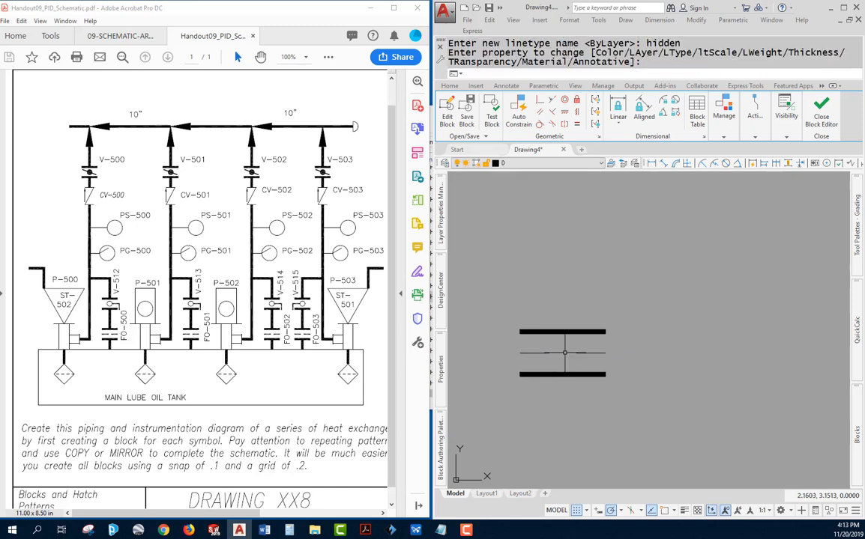
pyautogui.press('Return')
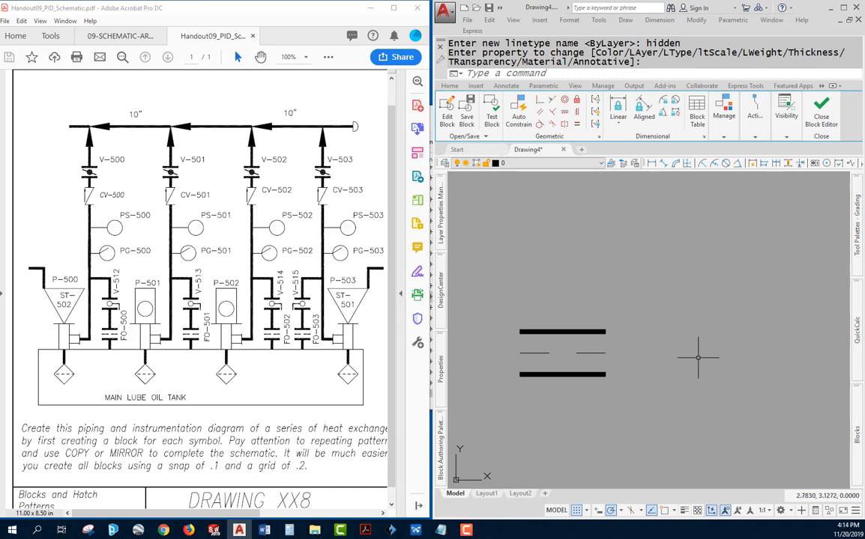
# - Create a new text style named romans with the romans.shx font and apply it
pyautogui.write('st')
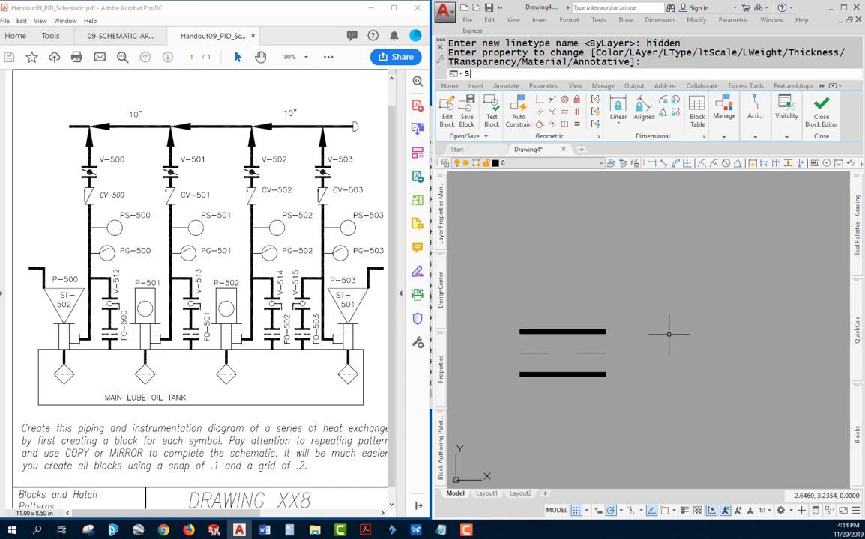
pyautogui.press('Return')
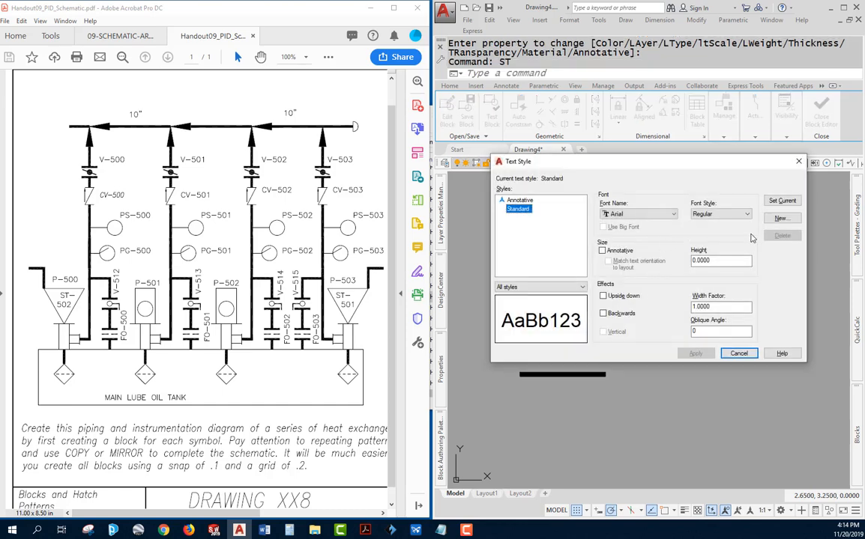
pyautogui.click(781, 201)
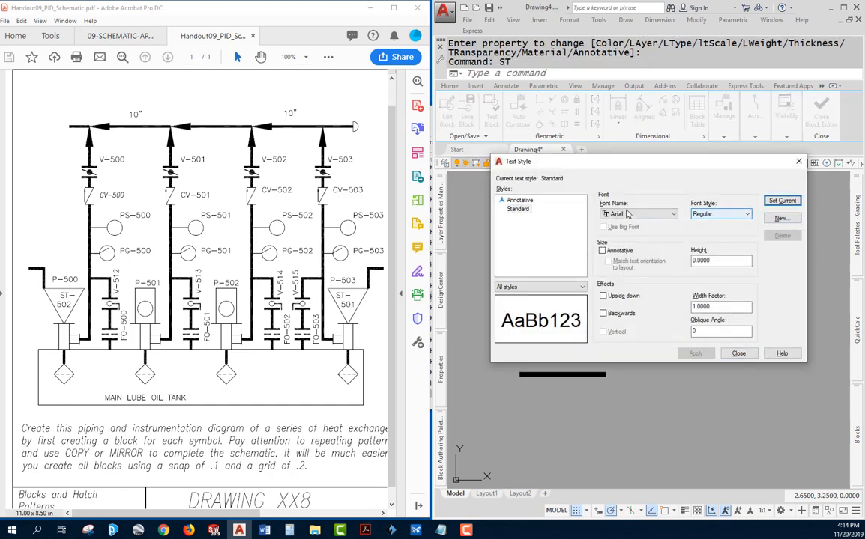
pyautogui.click(780, 218)
pyautogui.write('romans')
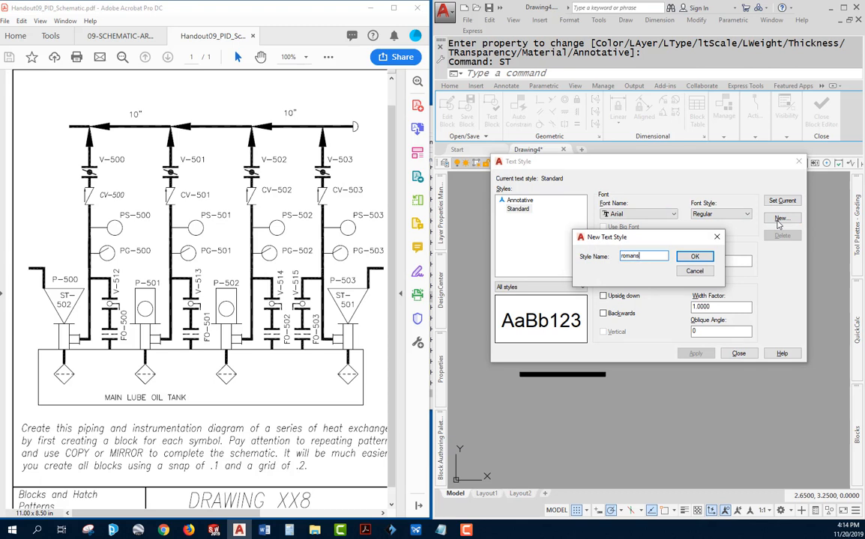
pyautogui.press('Return')
pyautogui.click(660, 214)
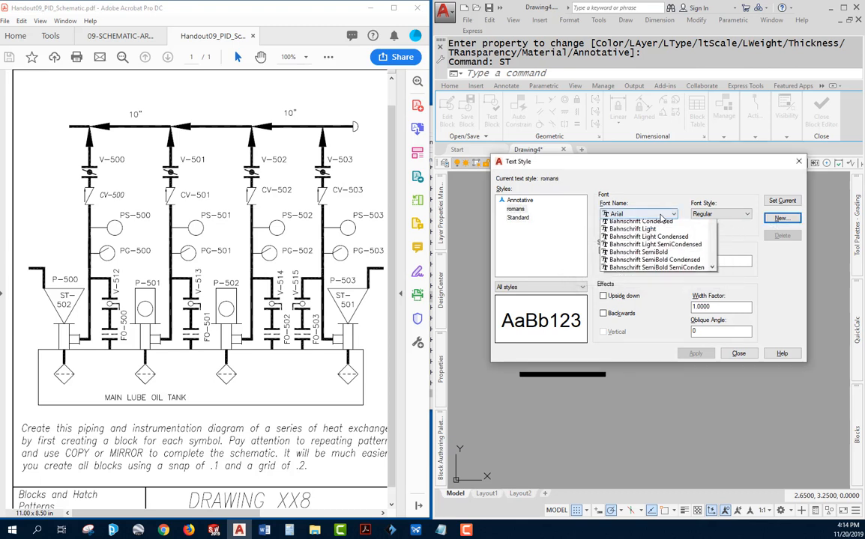
pyautogui.write('romans.shx')
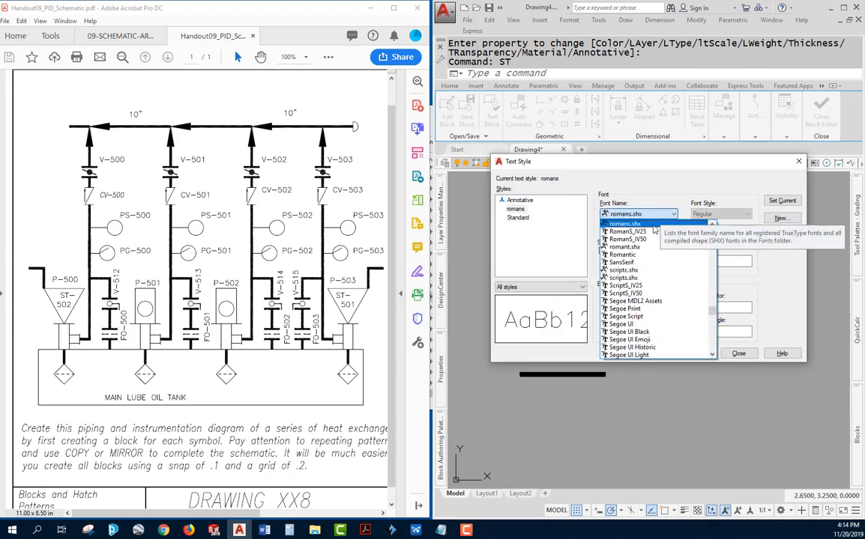
pyautogui.click(628, 225)
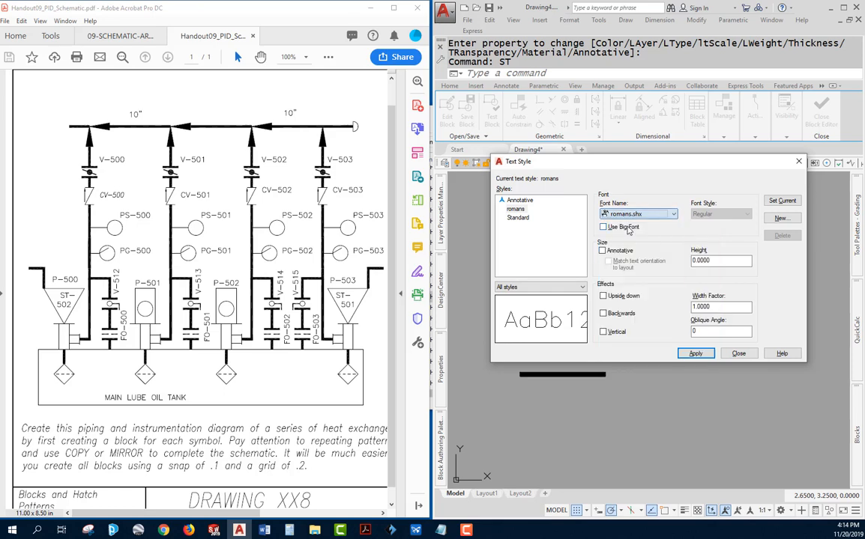
pyautogui.click(695, 354)
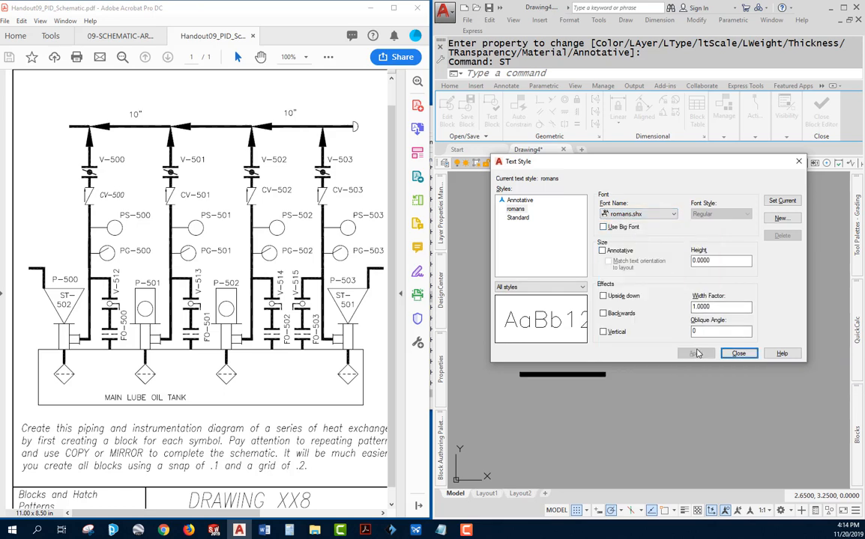
pyautogui.click(738, 353)
# - Define a block attribute with tag TYPE, prompt TYPE? and default value F0-500
pyautogui.write('att')
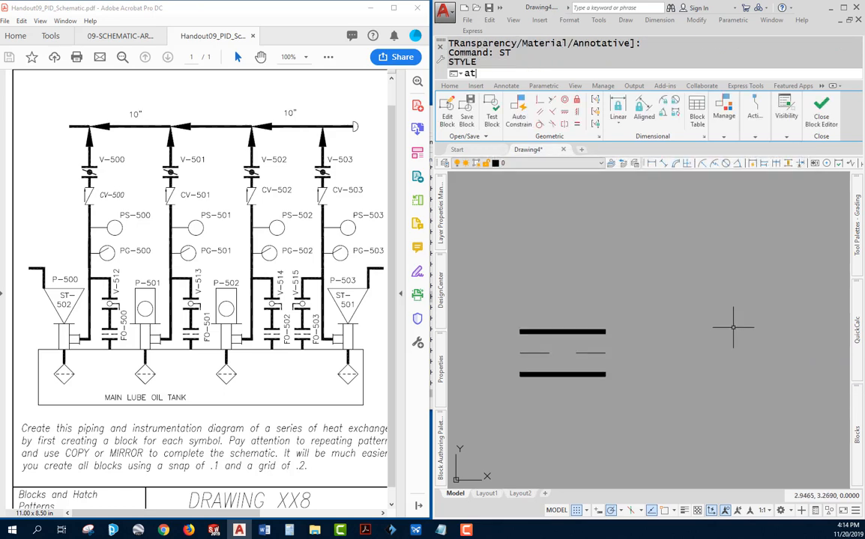
pyautogui.press('Return')
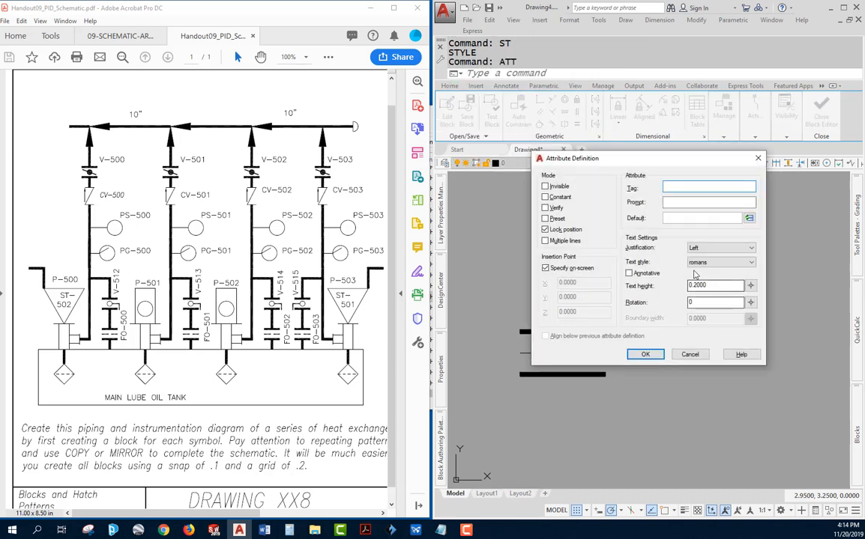
pyautogui.write('ty')
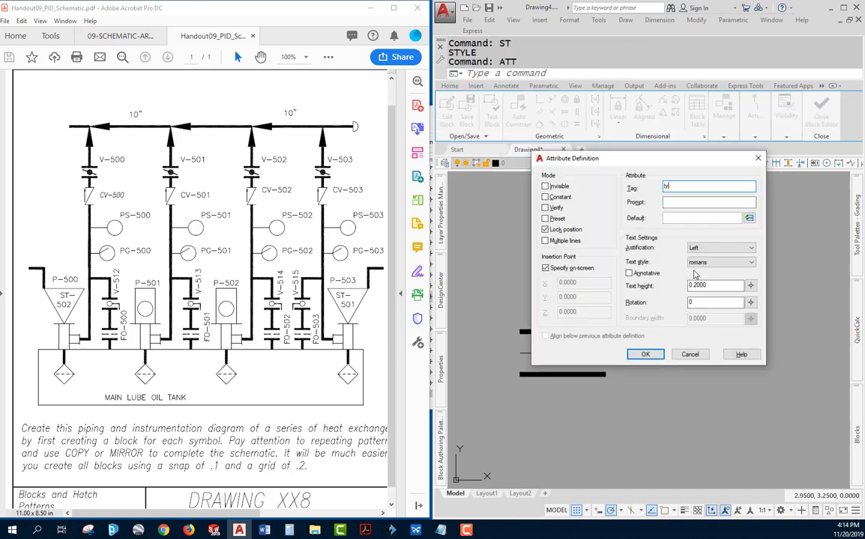
pyautogui.write('TYPE')
pyautogui.press('Tab')
pyautogui.write('TYPE')
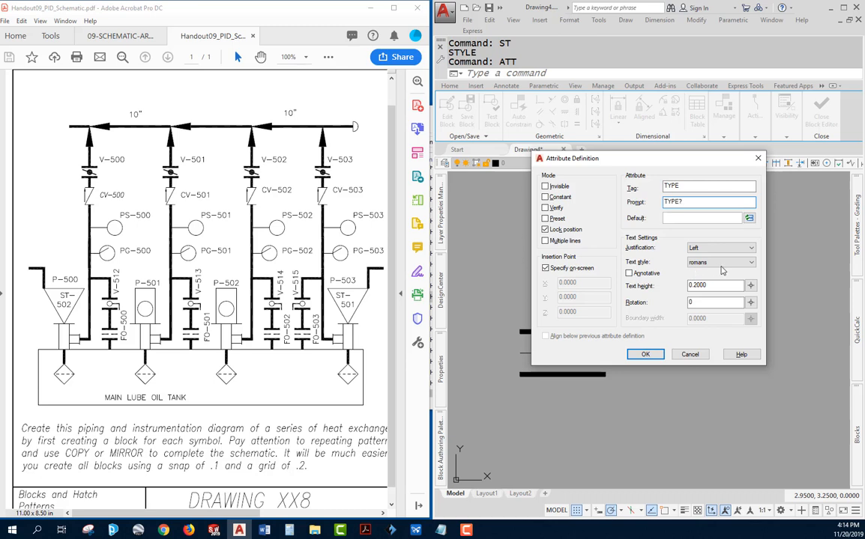
pyautogui.click(679, 216)
pyautogui.write('F0-500')
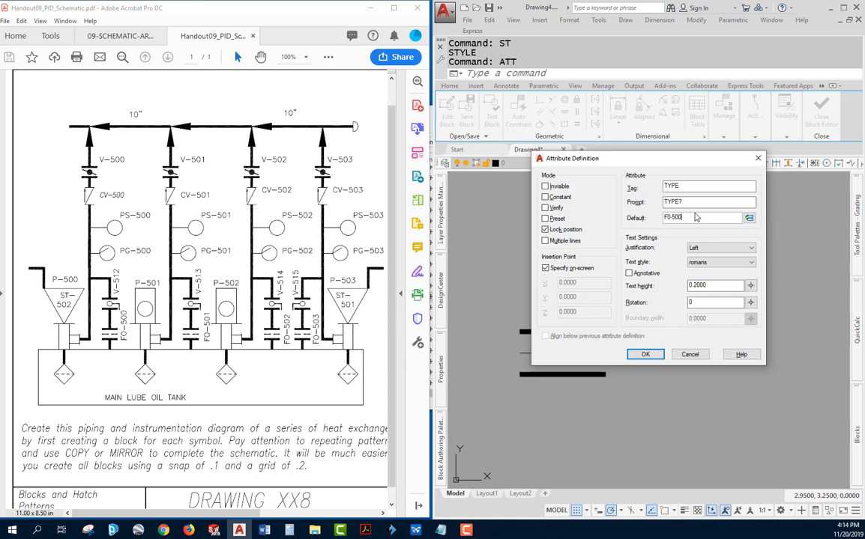
# - Turn on Preset, turn off Lock position, set the attribute's text height to .1 and place it just right of the lower bar's end
pyautogui.click(545, 219)
pyautogui.click(544, 229)
pyautogui.moveTo(725, 285); pyautogui.dragTo(656, 285)
pyautogui.write('.1')
pyautogui.click(645, 354)
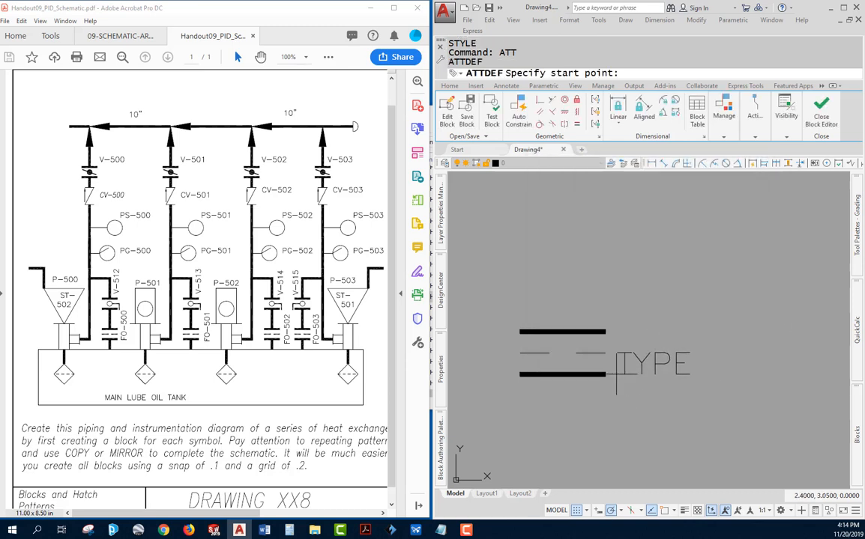
pyautogui.click(616, 375)
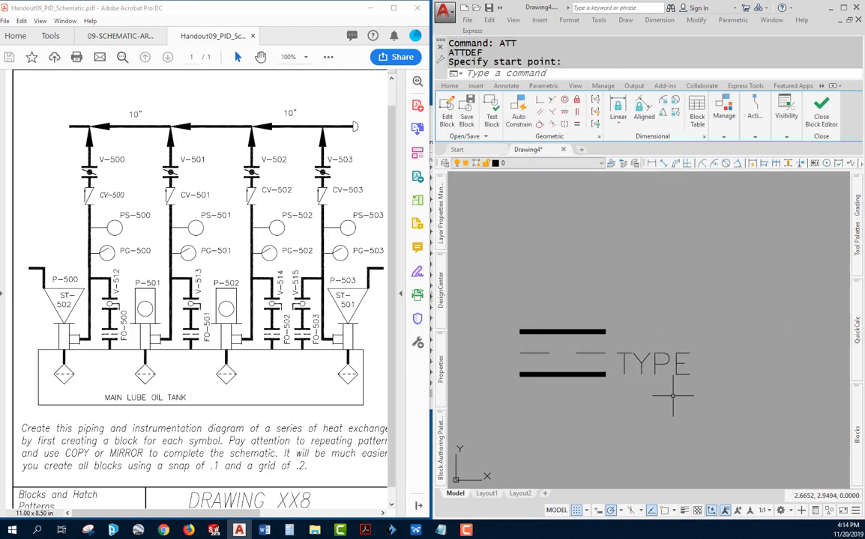
# - Rotate the TYPE attribute 90 degrees counterclockwise about its start point so it reads vertically
pyautogui.write('ro')
pyautogui.press('Return')
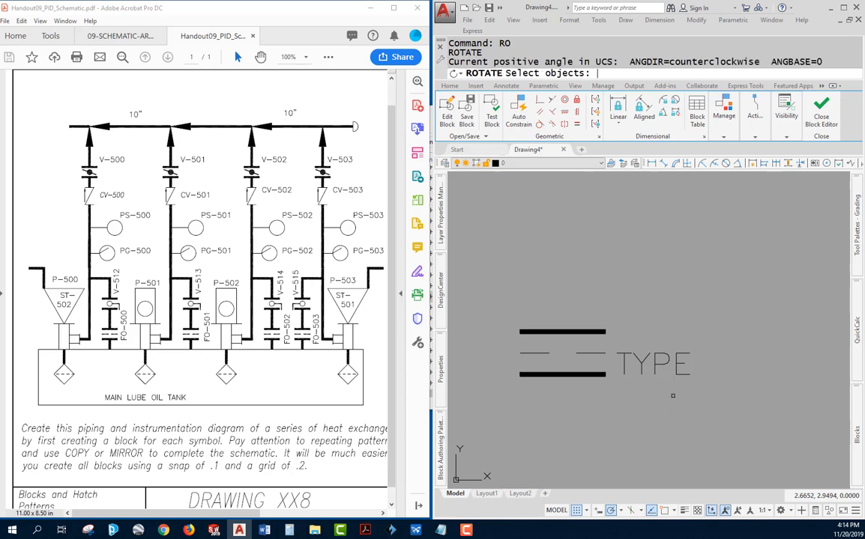
pyautogui.click(663, 364)
pyautogui.press('Return')
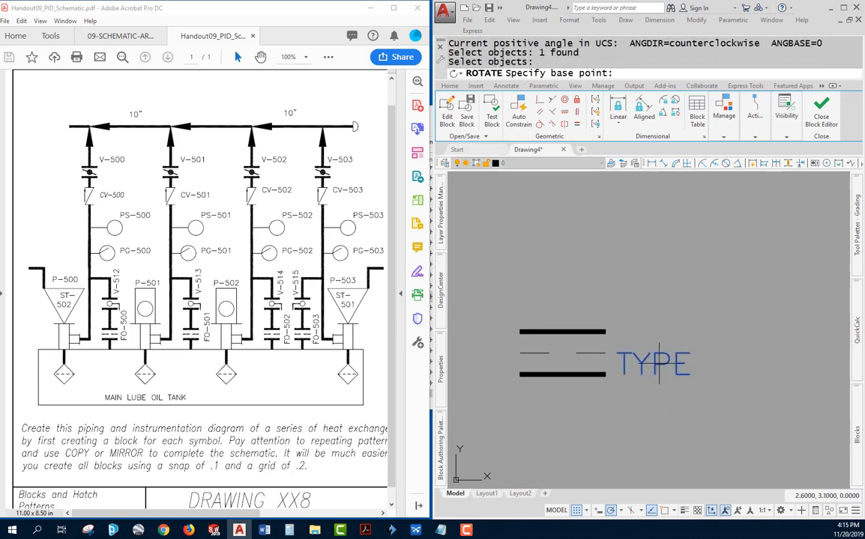
pyautogui.click(616, 374)
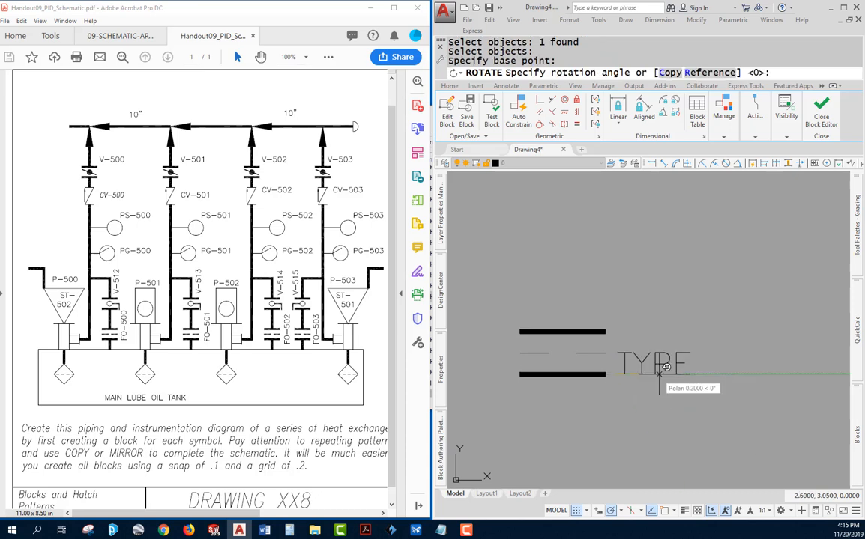
pyautogui.click(616, 319)
pyautogui.press('Escape')
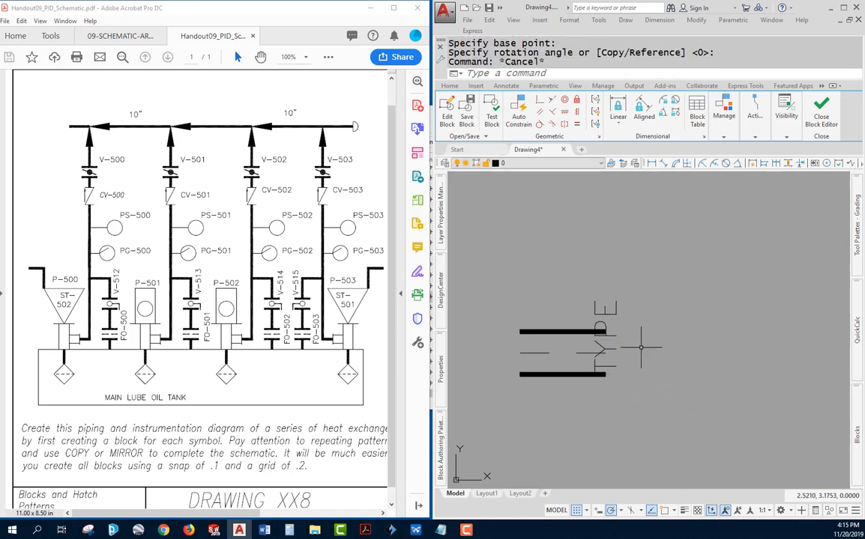
# - Move the vertical TYPE attribute about 0.1 units to the right, clear of the bars' ends
pyautogui.click(617, 360)
pyautogui.click(616, 374)
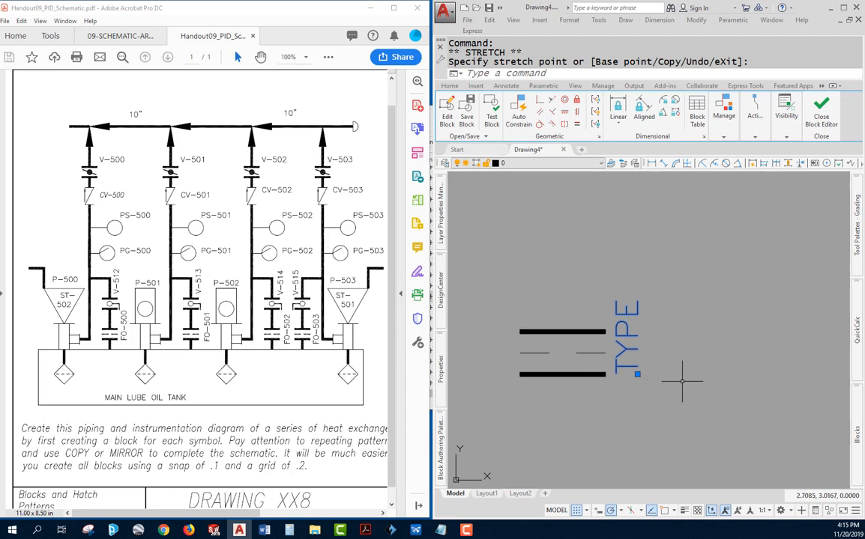
pyautogui.press('Escape')
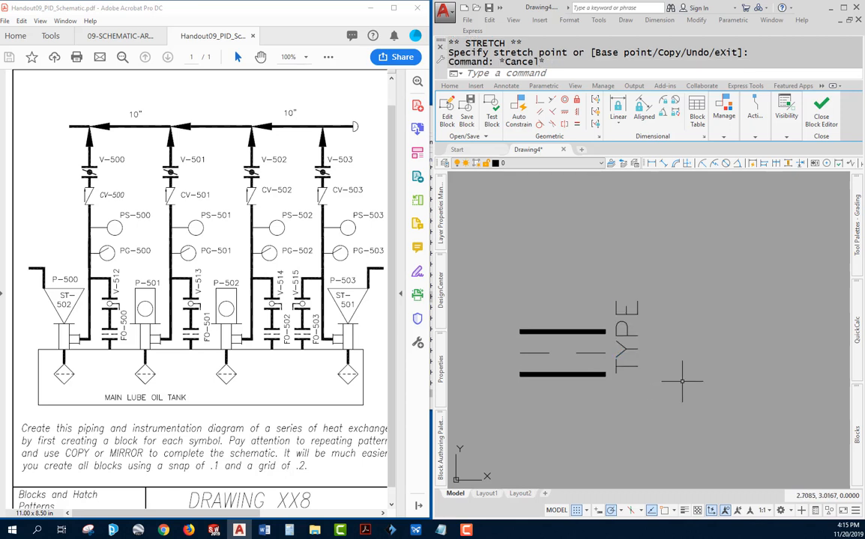
# - Set the Annotative option in the F0-500 block's properties
pyautogui.moveTo(444, 375)
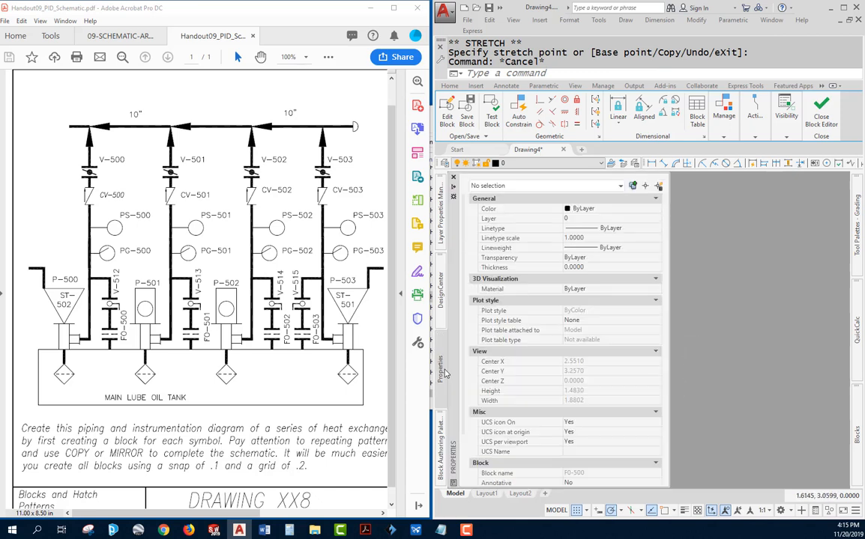
pyautogui.scroll(-3, 462, 395)
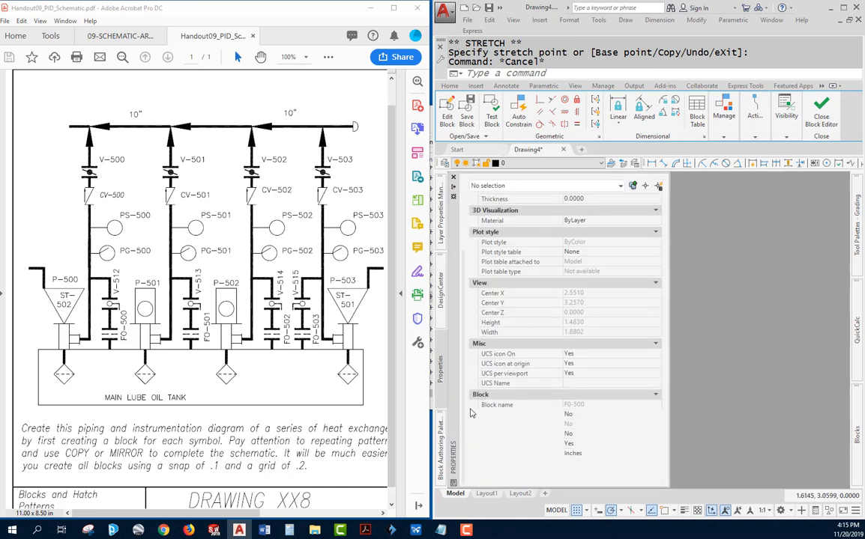
pyautogui.click(577, 416)
pyautogui.click(657, 416)
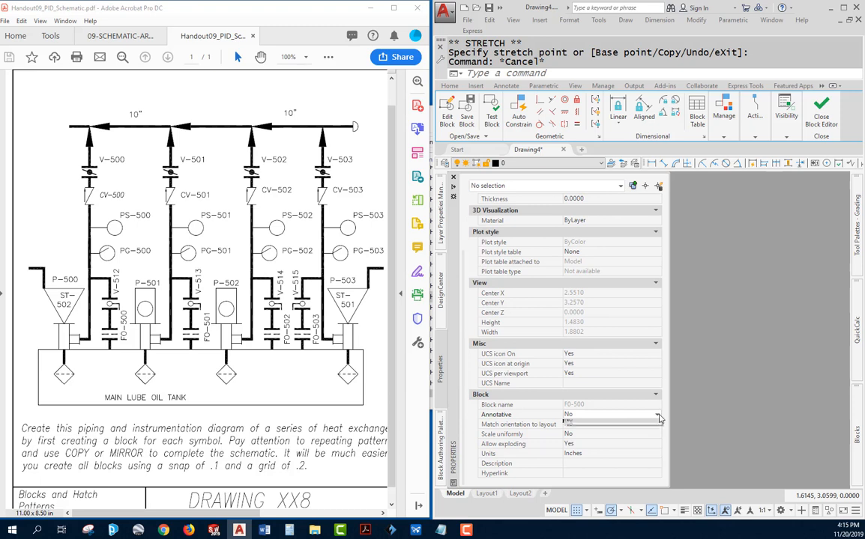
pyautogui.click(612, 424)
pyautogui.click(772, 393)
pyautogui.press('Escape')
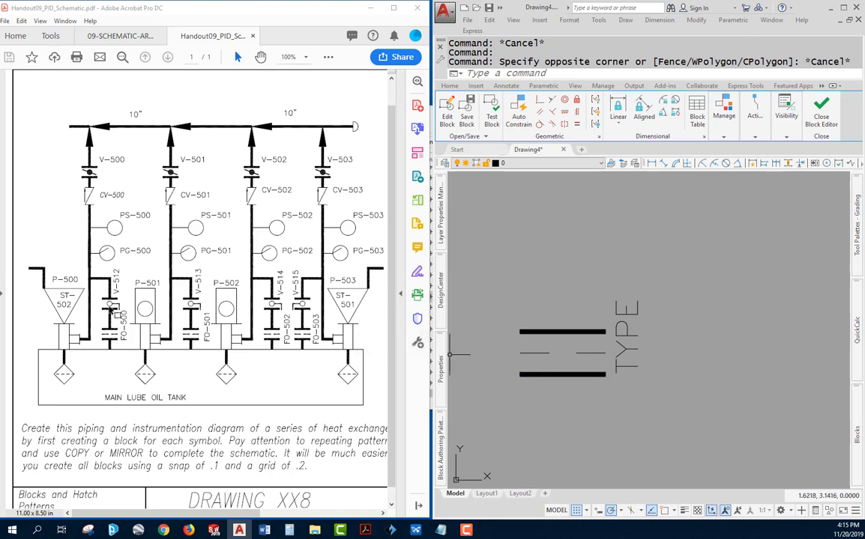
pyautogui.keyDown('ctrl'); pyautogui.scroll(4, 111, 343); pyautogui.keyUp('ctrl')
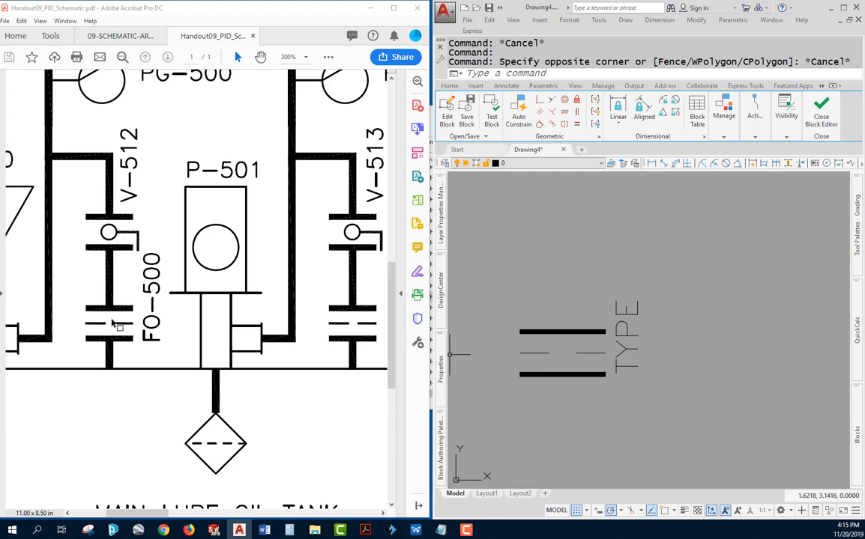
pyautogui.keyDown('ctrl'); pyautogui.scroll(-3, 117, 324); pyautogui.keyUp('ctrl')
pyautogui.click(633, 409)
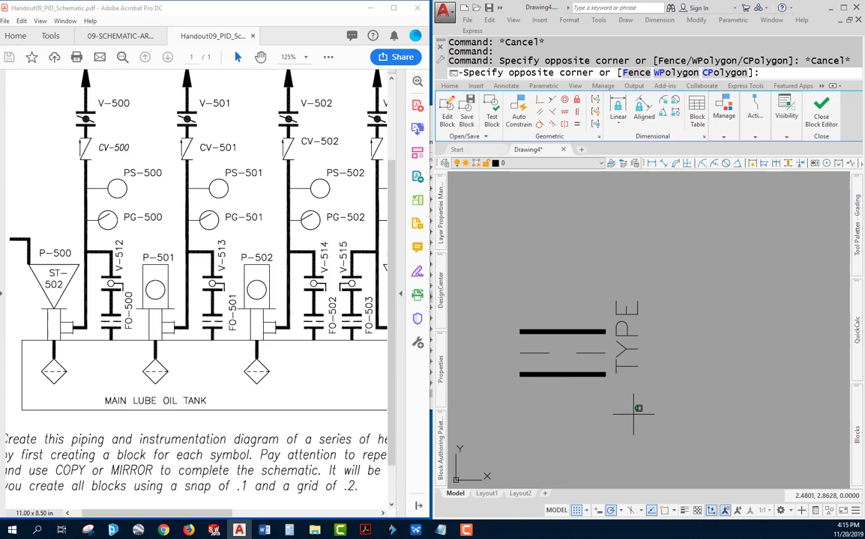
pyautogui.click(714, 396)
pyautogui.click(661, 399)
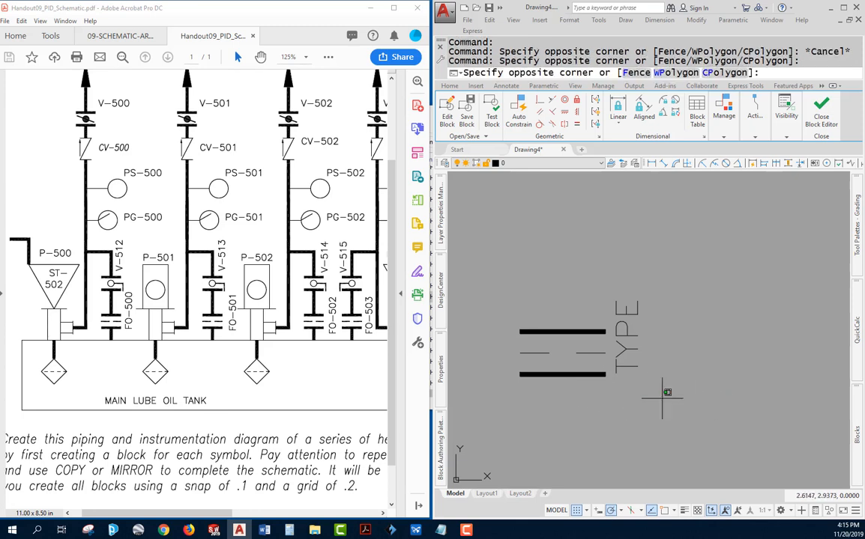
pyautogui.press('Escape')
# - Draw a rectangular wipeout 0.4 by 0.2 units whose corners are the four ends of the two thick bars
pyautogui.write('WIPEOUT')
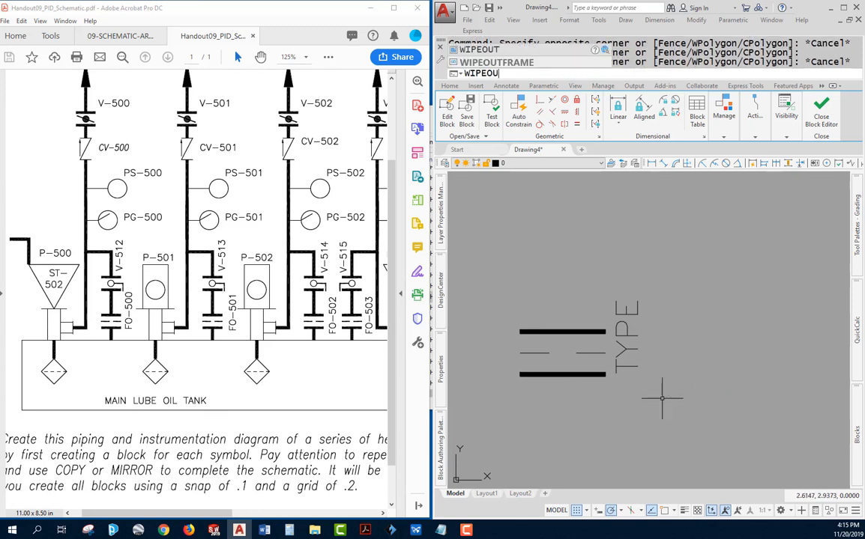
pyautogui.press('Return')
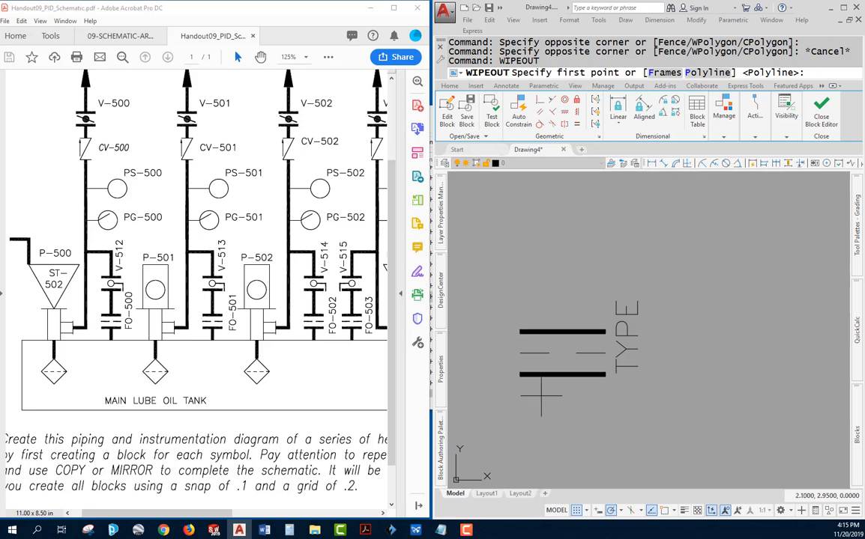
pyautogui.click(523, 359)
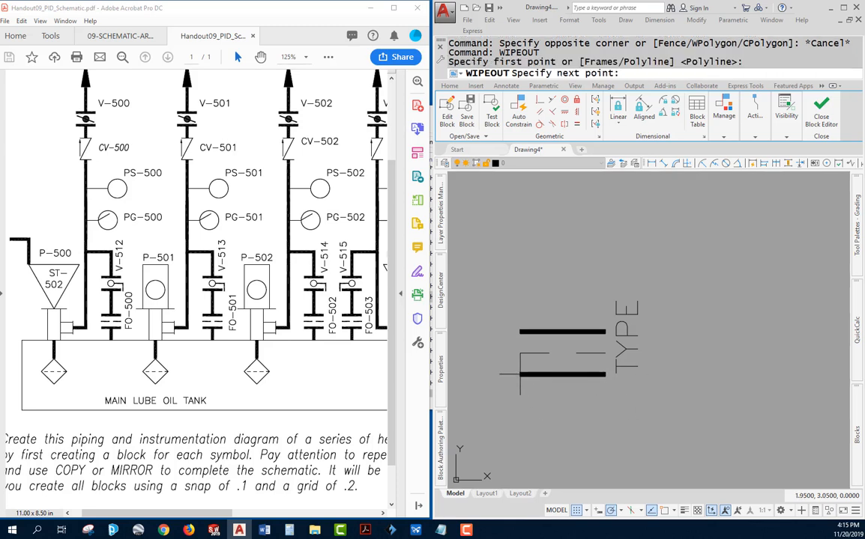
pyautogui.click(605, 374)
pyautogui.click(606, 330)
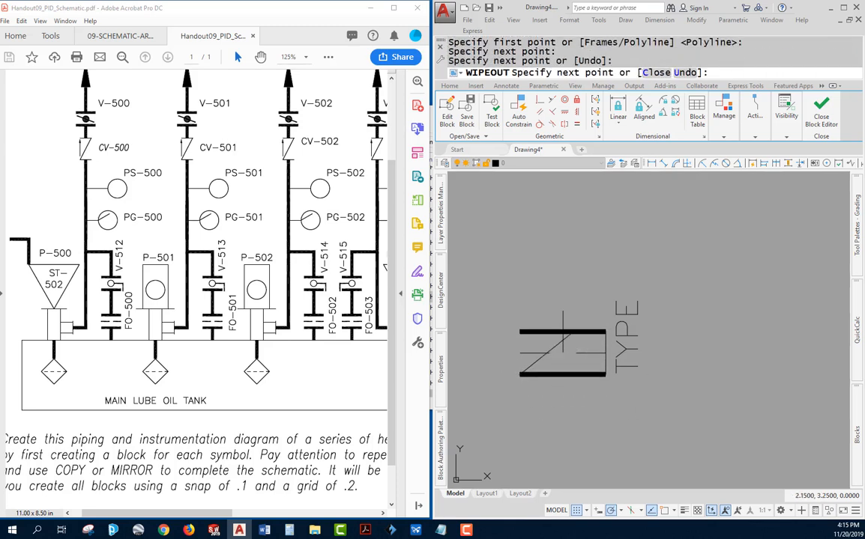
pyautogui.click(519, 330)
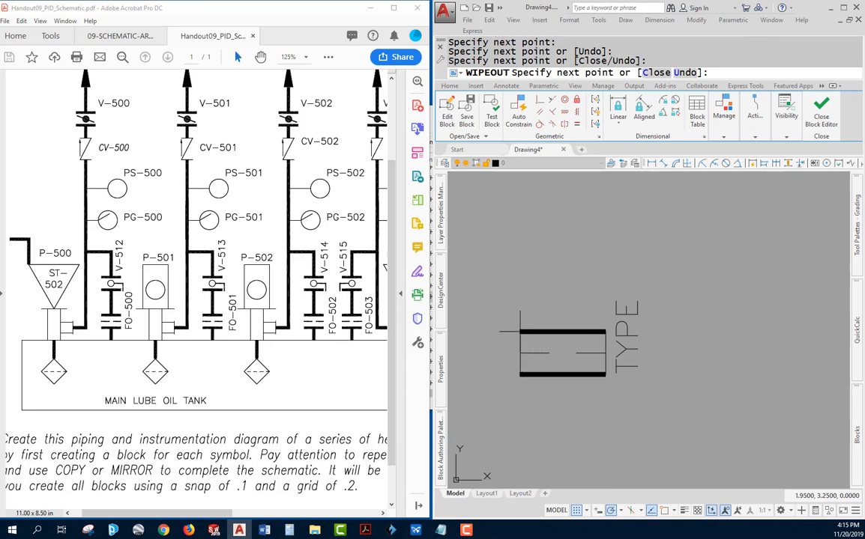
pyautogui.press('Return')
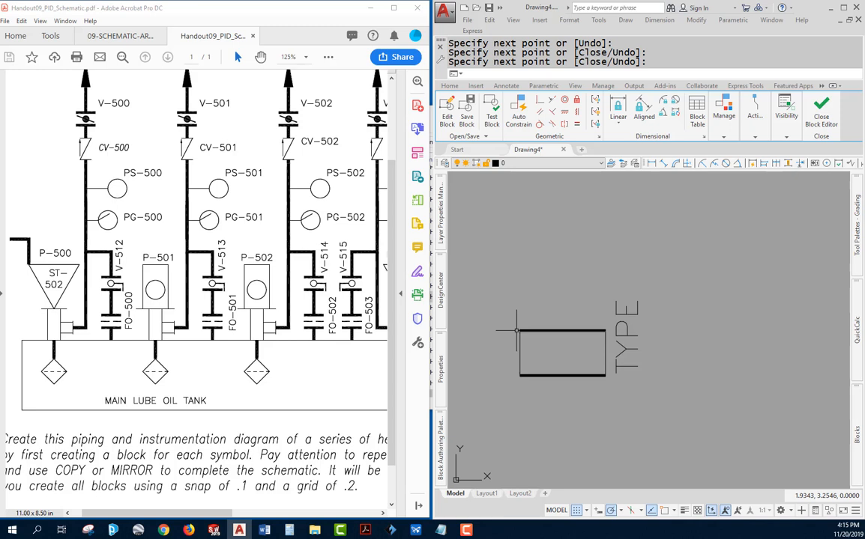
# - Send the wipeout behind the bars and the hidden middle line with the DRAWORDER Back option
pyautogui.write('DRAWOR')
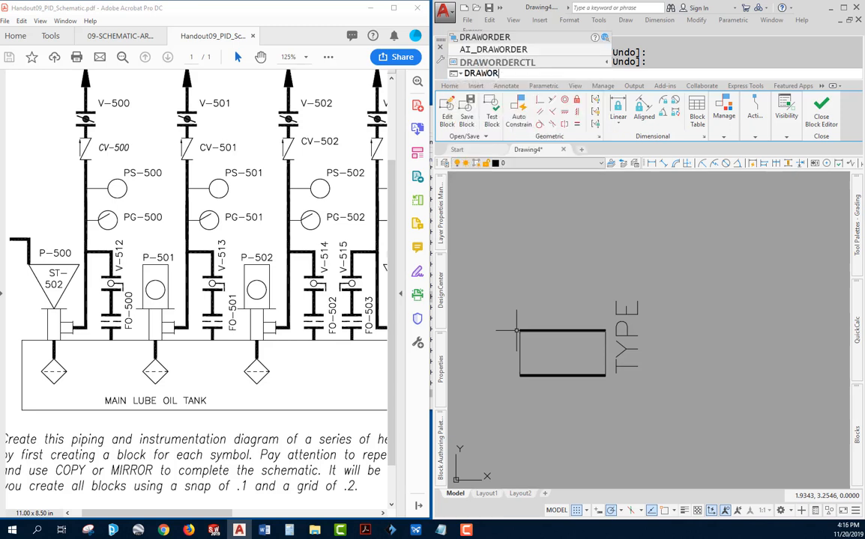
pyautogui.press('BackSpace')
pyautogui.press('BackSpace')
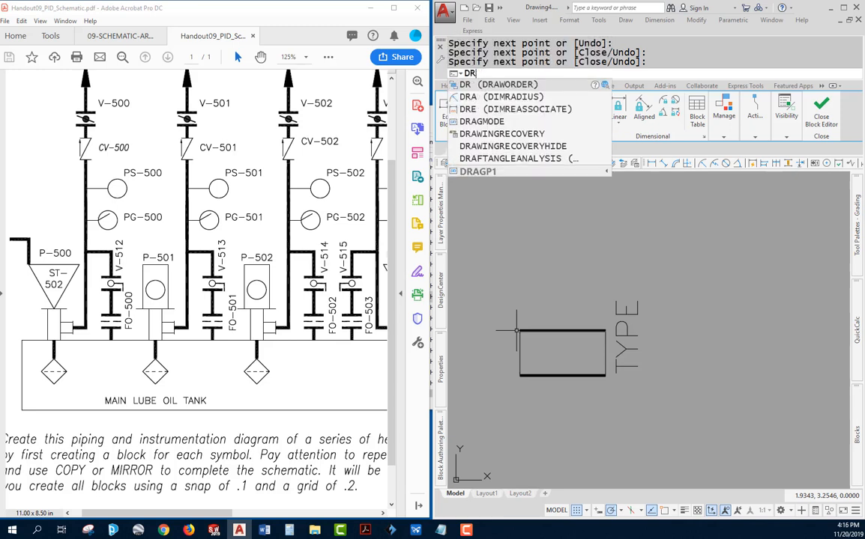
pyautogui.press('Return')
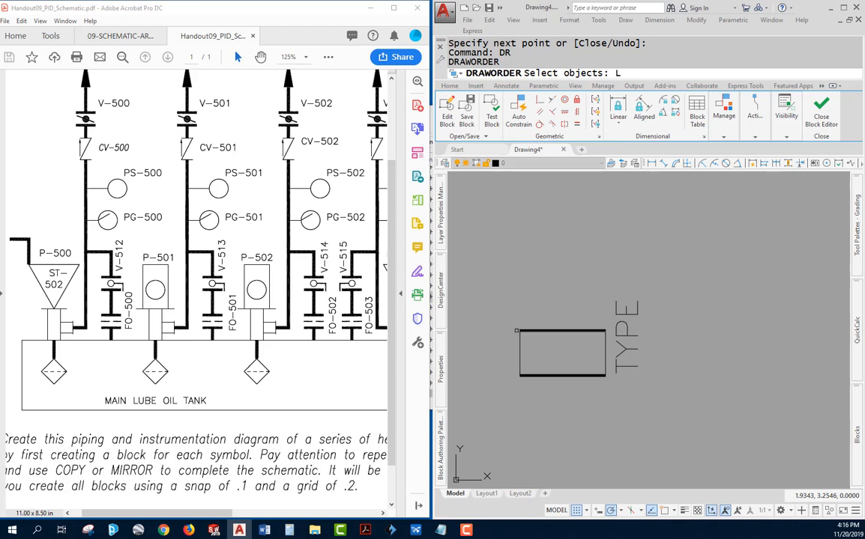
pyautogui.press('Return')
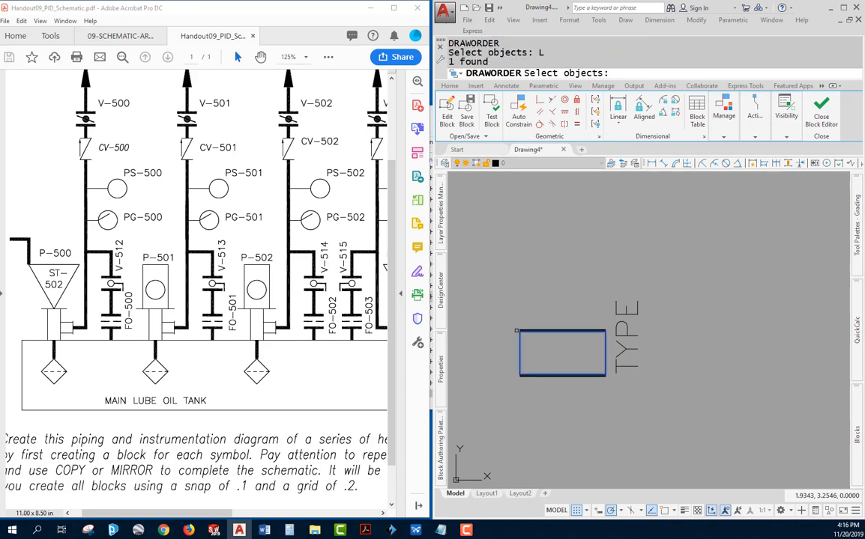
pyautogui.press('Return')
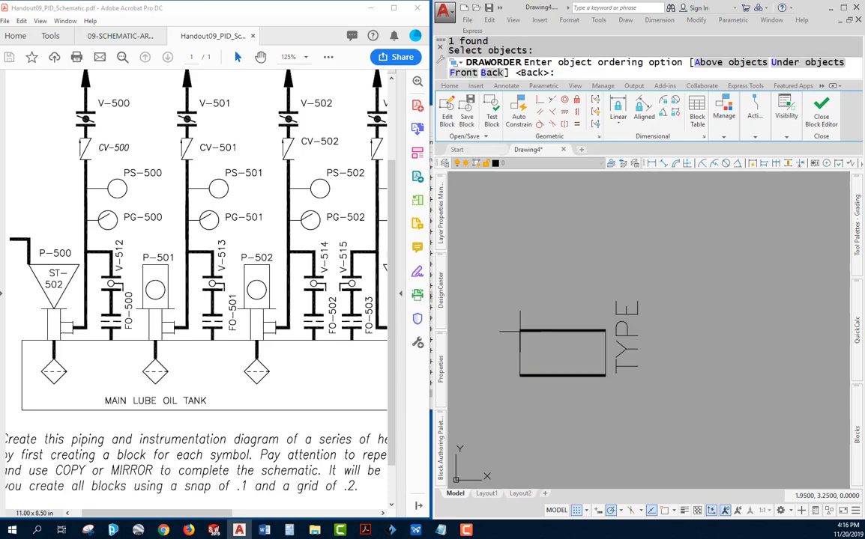
pyautogui.write('B')
pyautogui.press('Return')
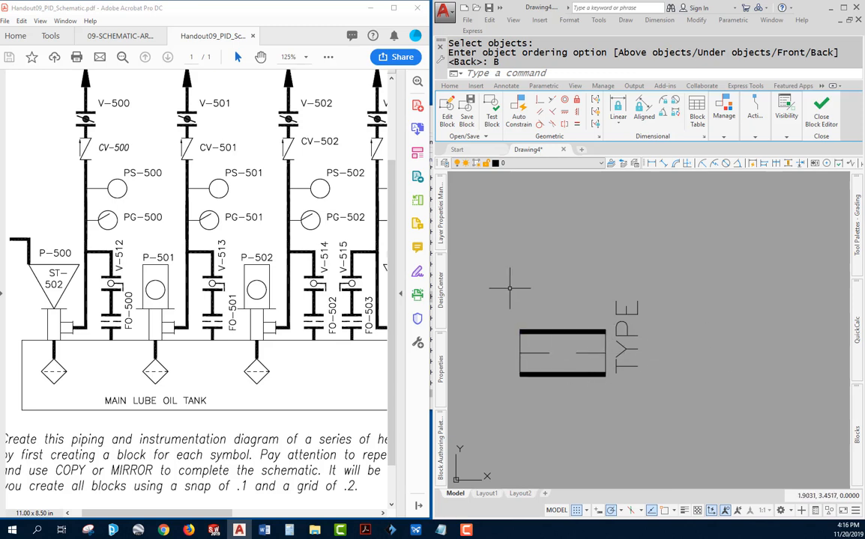
# - Turn the wipeout frames off and close the block editor, saving the changes to F0-500
pyautogui.write('WIPEO')
pyautogui.press('Return')
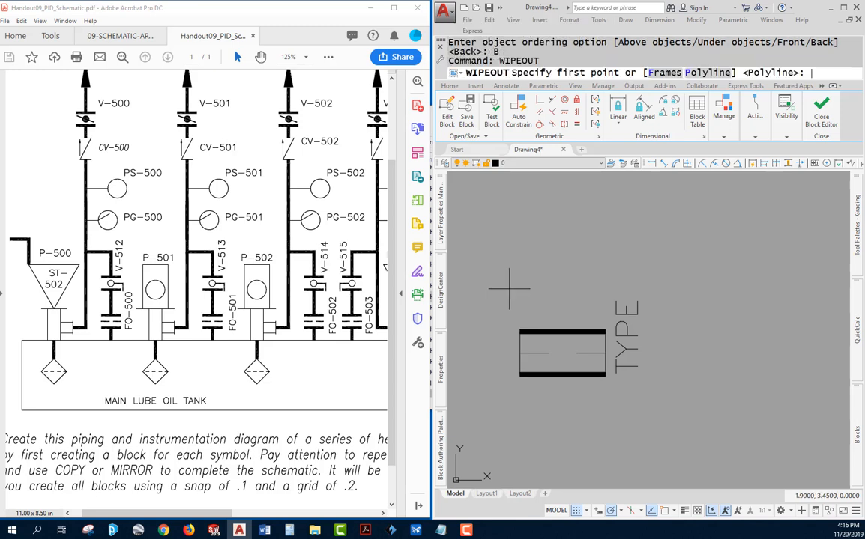
pyautogui.press('Return')
pyautogui.write('O')
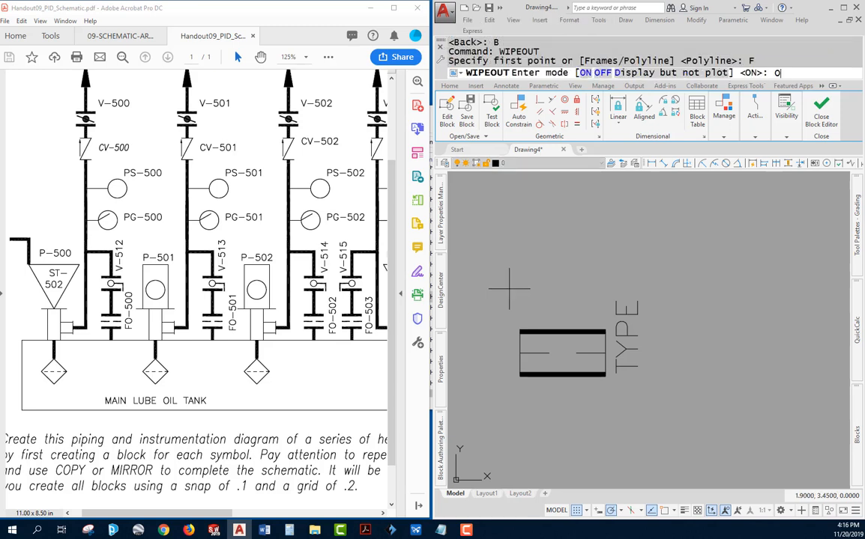
pyautogui.write('FF')
pyautogui.press('Return')
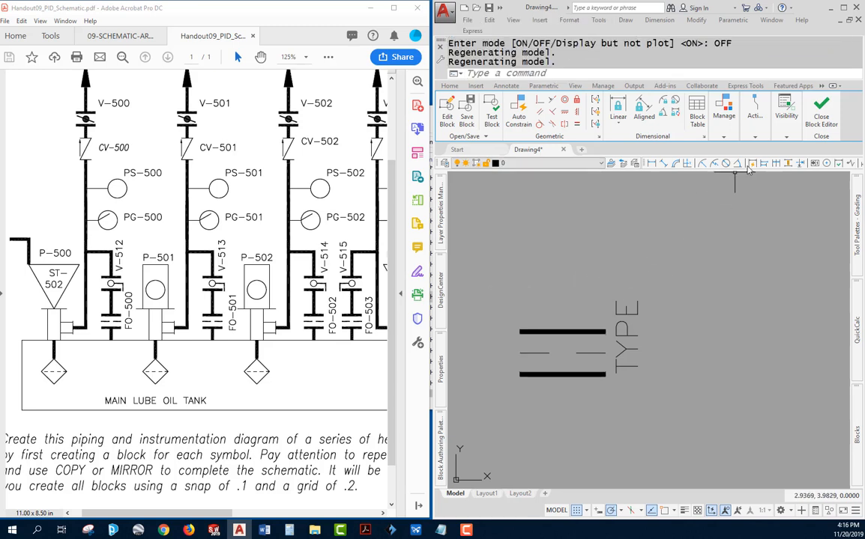
pyautogui.click(821, 120)
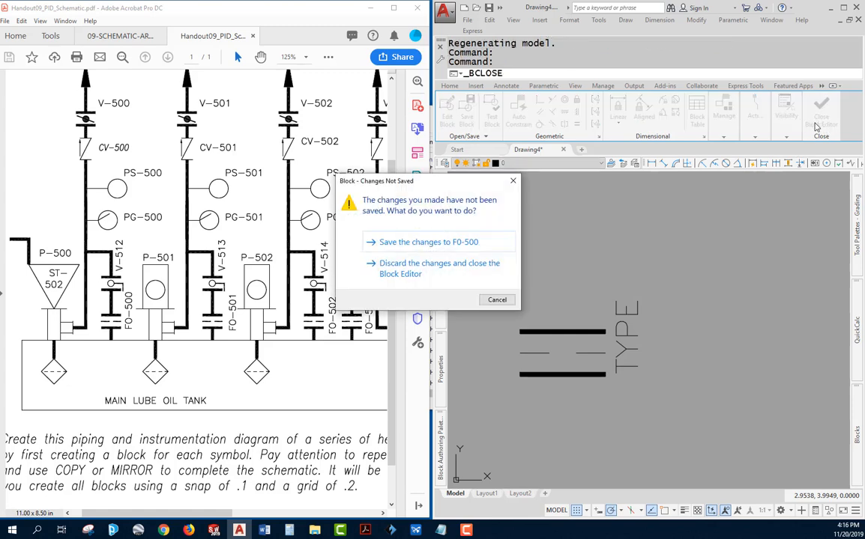
pyautogui.click(395, 244)
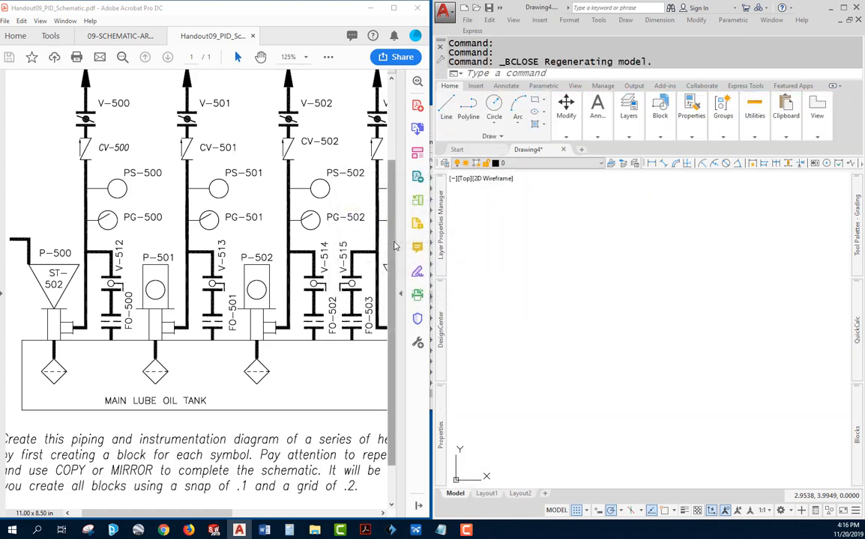
# - In Layout1's page setup, choose the \\printer\TGDS plotter and the 11x17 paper size
pyautogui.click(485, 495)
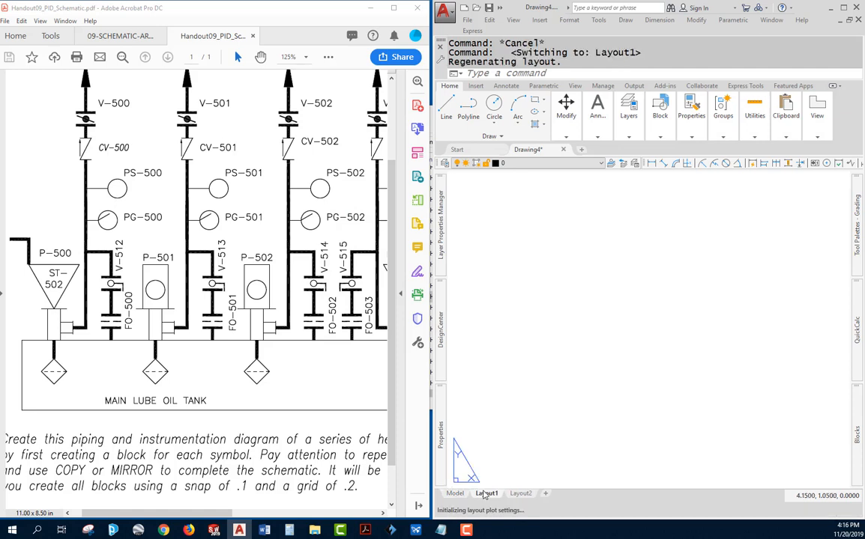
pyautogui.scroll(-2, 599, 375)
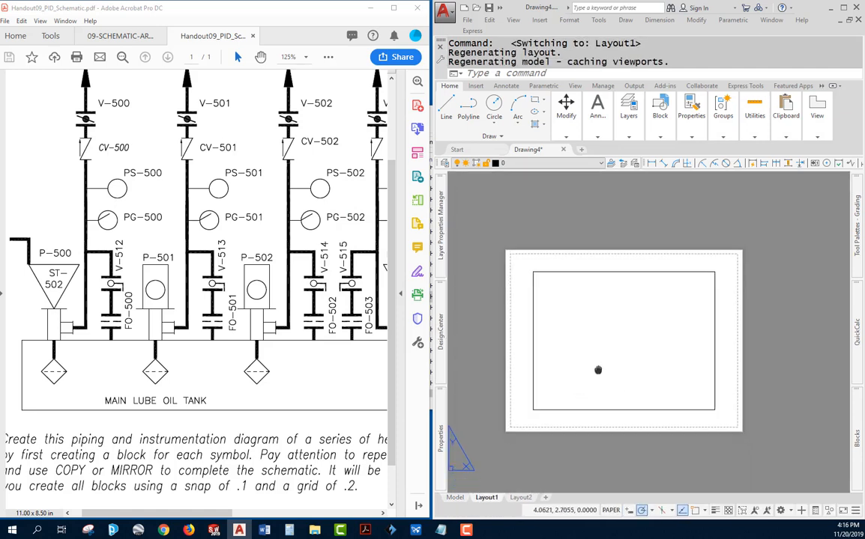
pyautogui.moveTo(597, 369); pyautogui.dragTo(585, 353, button='middle')
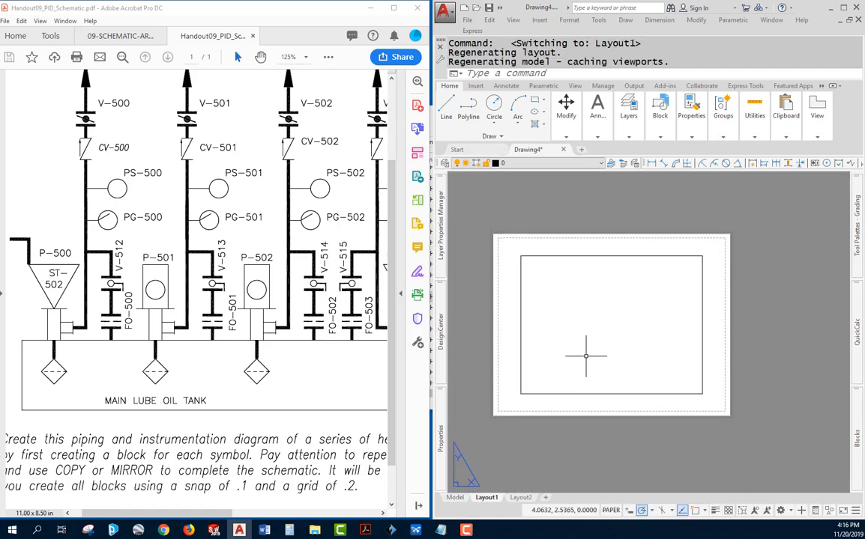
pyautogui.rightClick(488, 500)
pyautogui.click(495, 419)
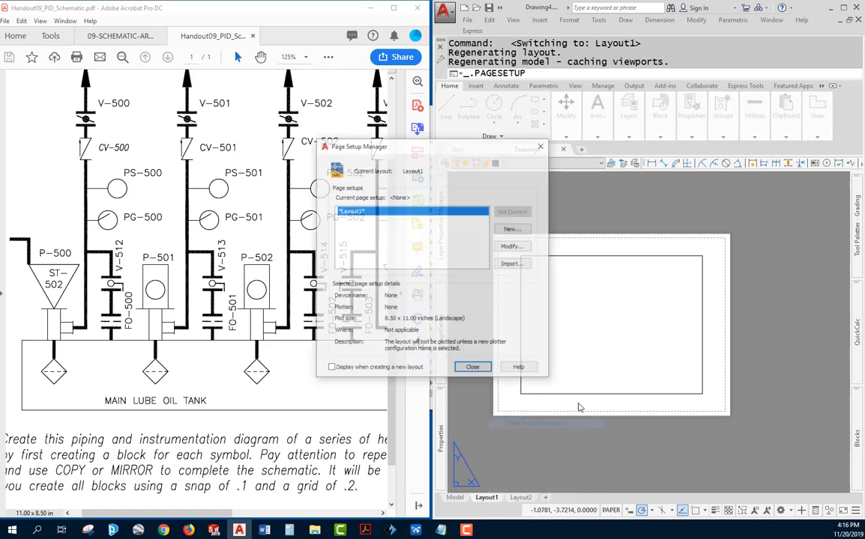
pyautogui.click(511, 247)
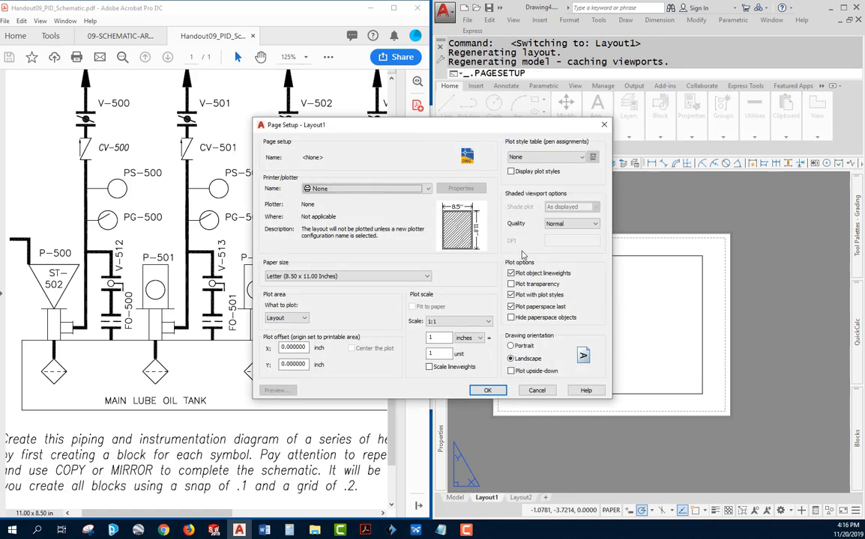
pyautogui.click(411, 191)
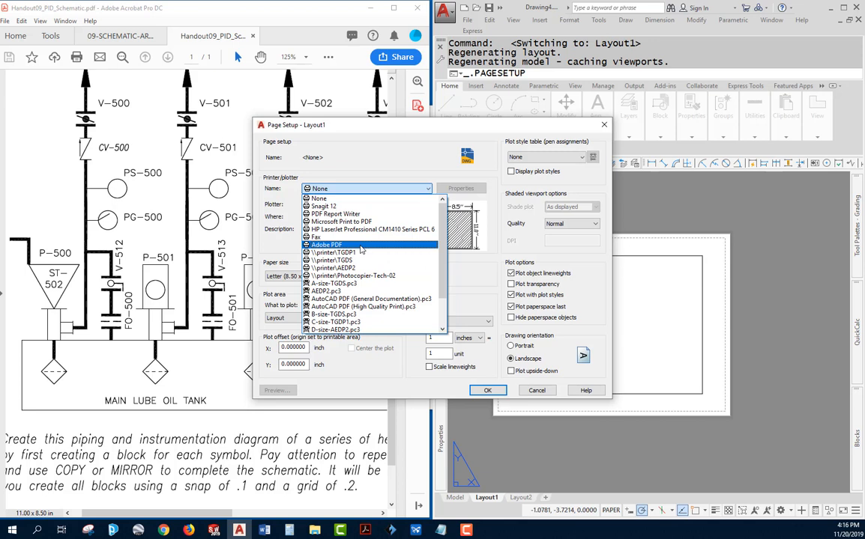
pyautogui.click(346, 260)
pyautogui.click(346, 276)
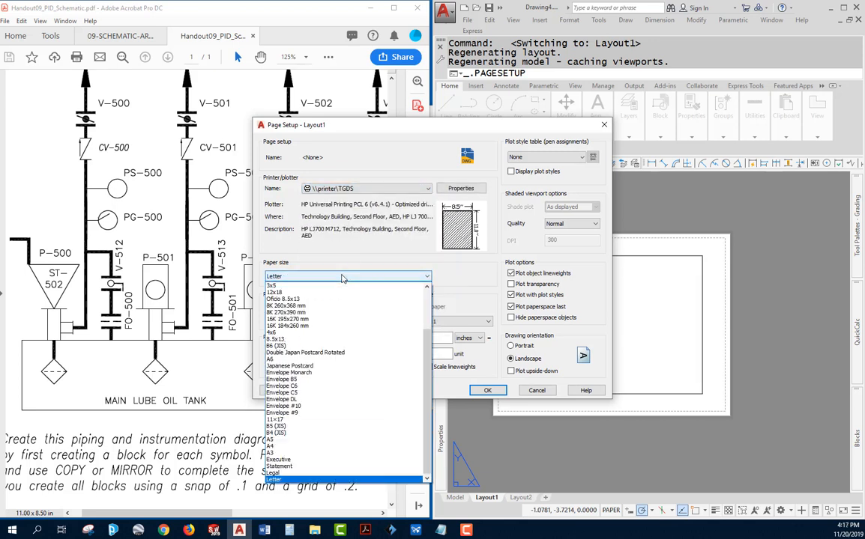
pyautogui.click(278, 420)
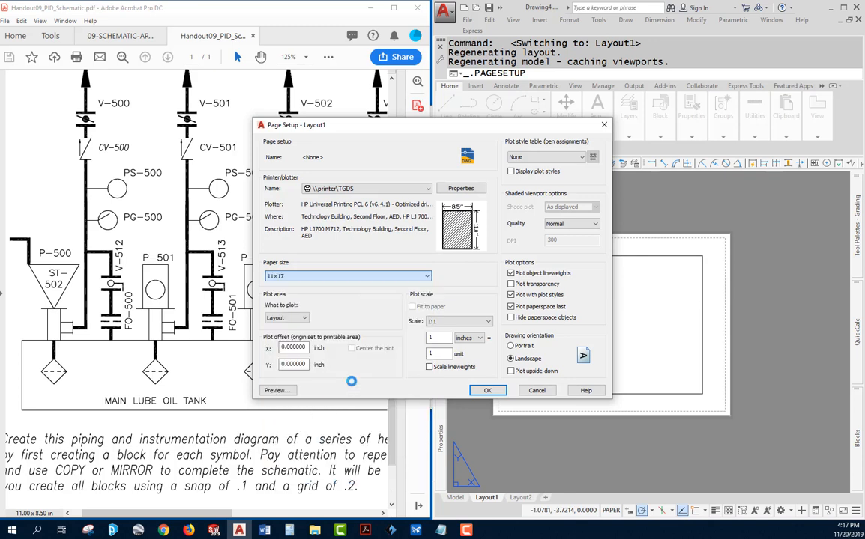
# - Assign the monochrome.ctb plot style table to Layout1 and apply the page setup
pyautogui.click(547, 157)
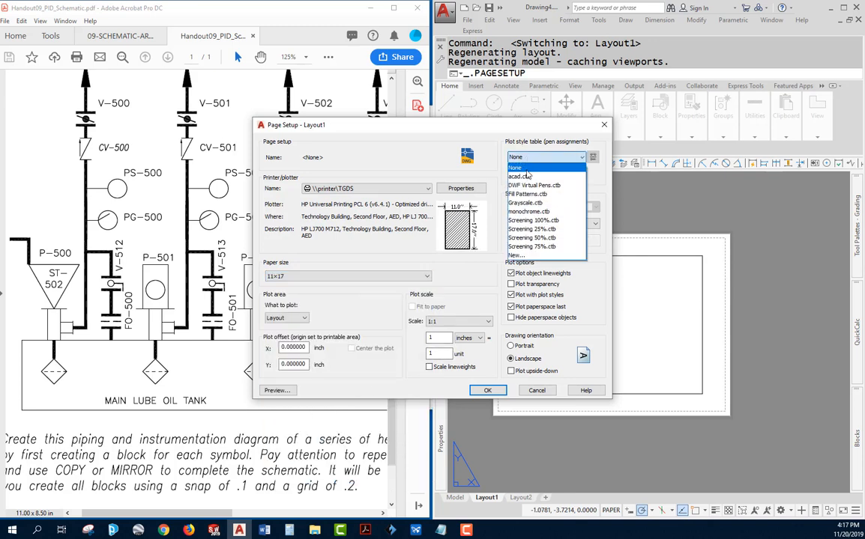
pyautogui.click(529, 212)
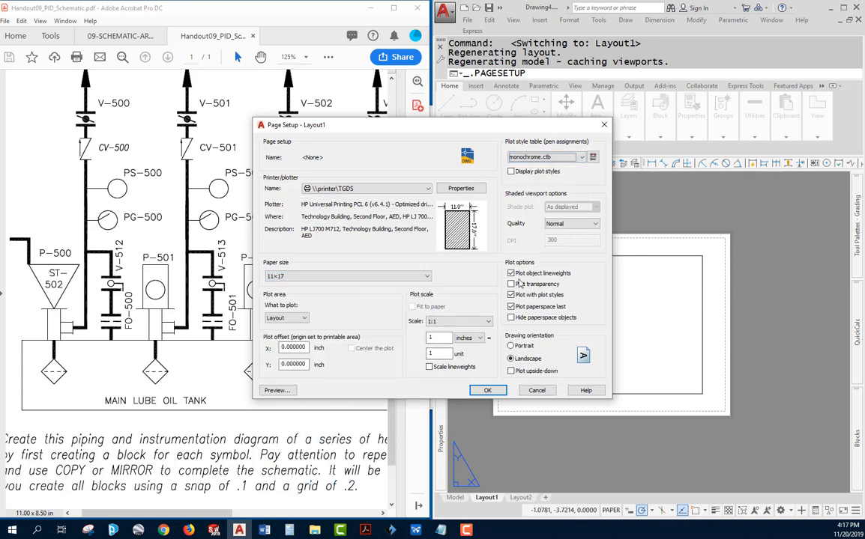
pyautogui.click(486, 390)
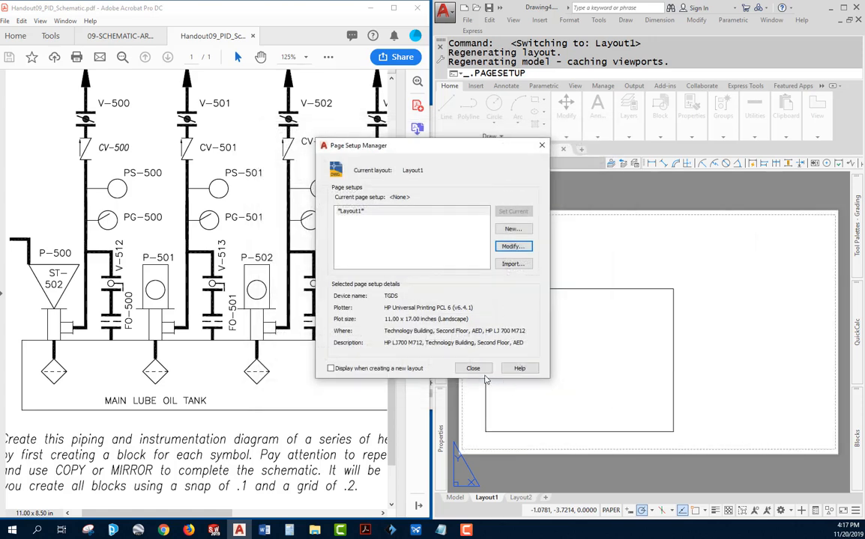
pyautogui.click(473, 369)
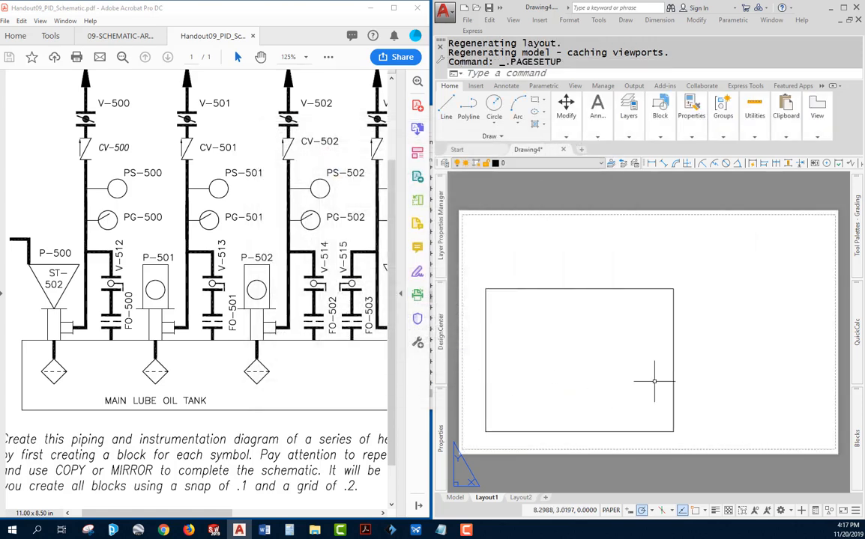
# - Insert the arch-tb title block from the recent blocks into Layout1 at 0,0
pyautogui.click(725, 367)
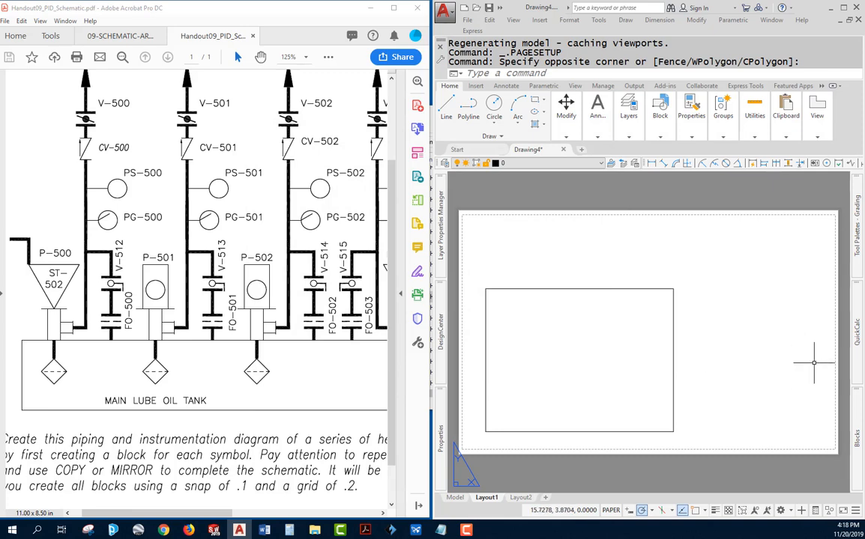
pyautogui.moveTo(857, 416)
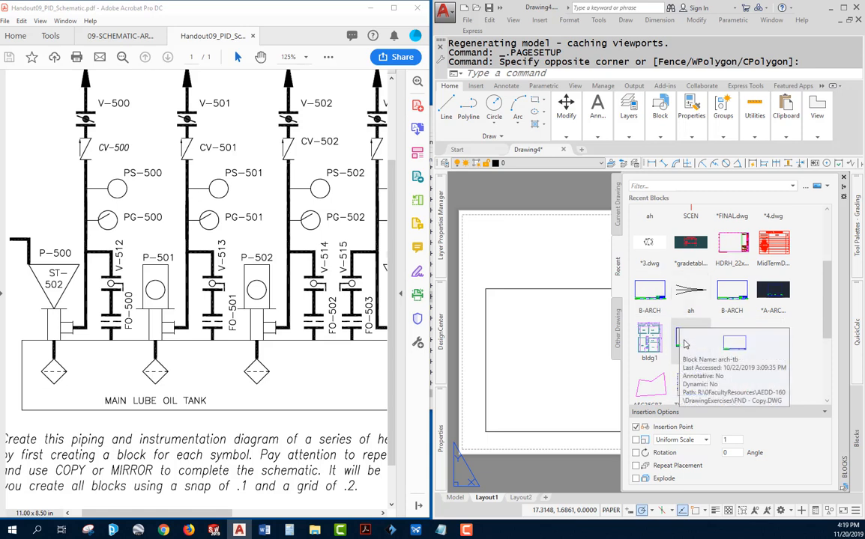
pyautogui.click(684, 344)
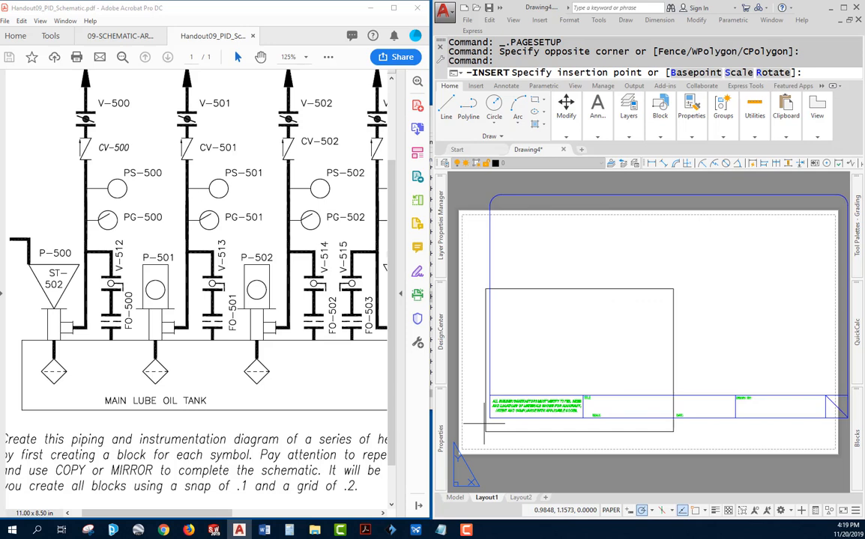
pyautogui.press('Return')
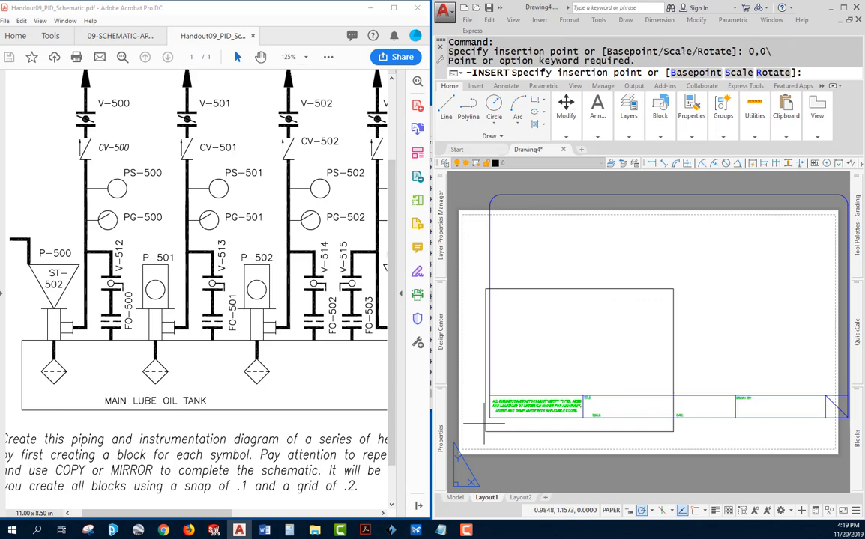
pyautogui.write('0,0')
pyautogui.press('Return')
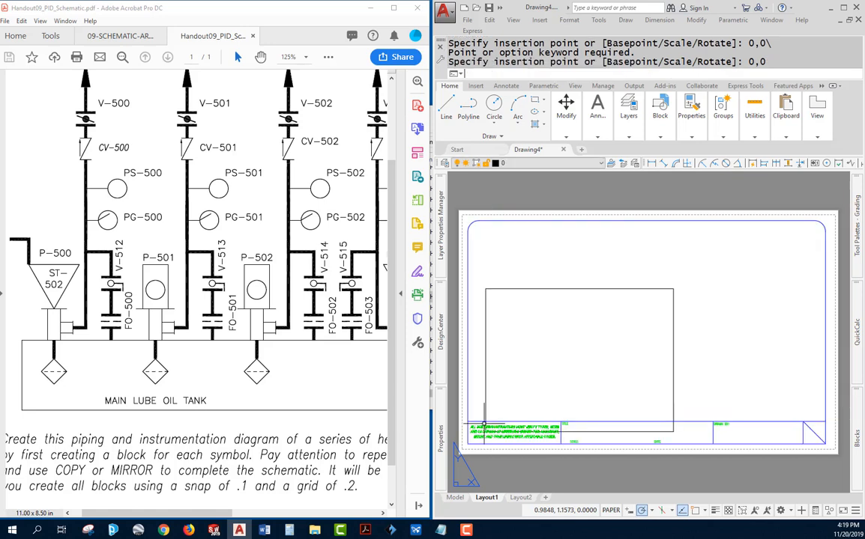
# - Stretch the layout viewport's opposite corners to fill the title block's drawing area, from the upper-right border corner to the lower-left corner above the title strip
pyautogui.moveTo(675, 353); pyautogui.dragTo(694, 358, button='middle')
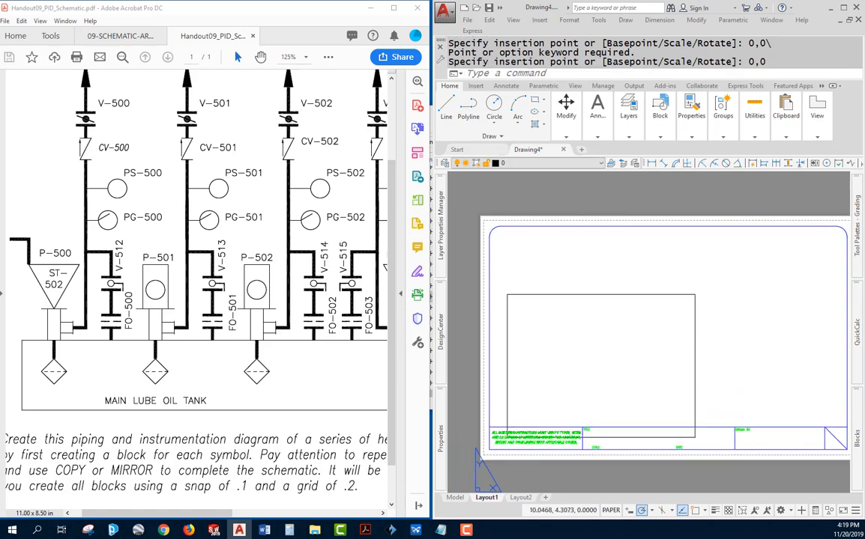
pyautogui.click(684, 294)
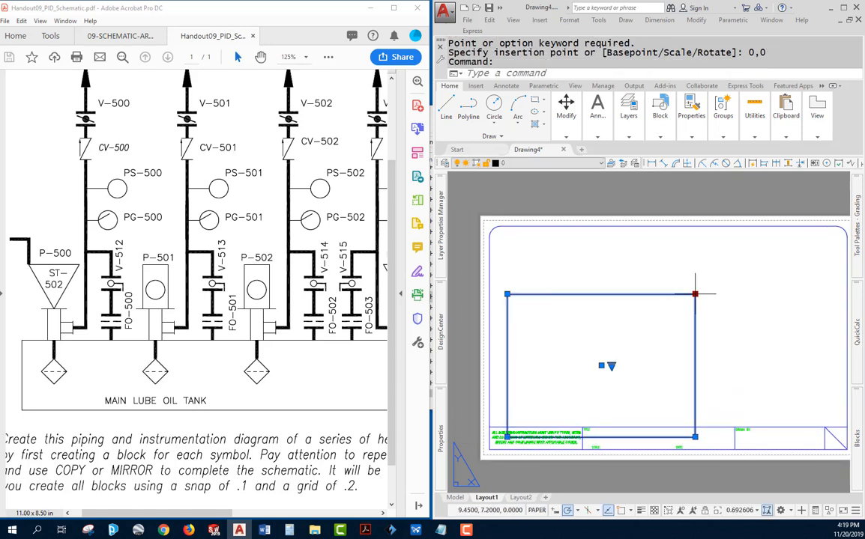
pyautogui.click(694, 294)
pyautogui.click(846, 226)
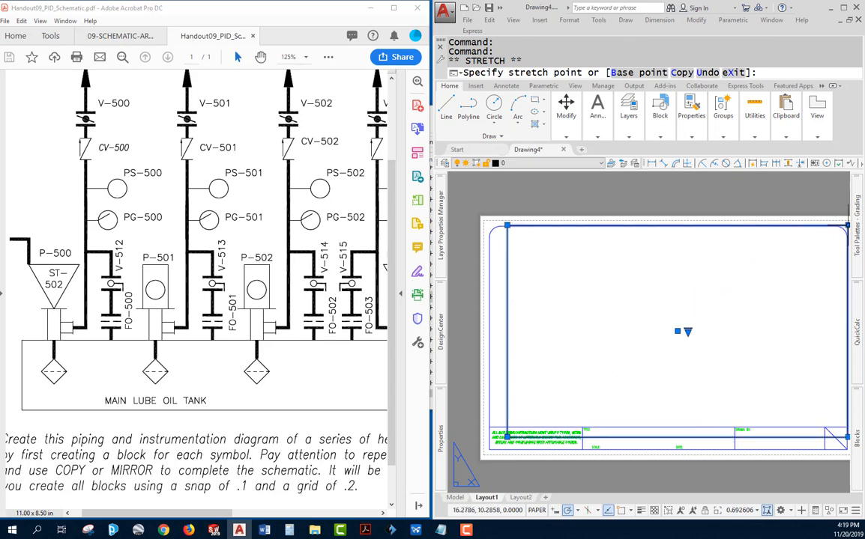
pyautogui.click(506, 436)
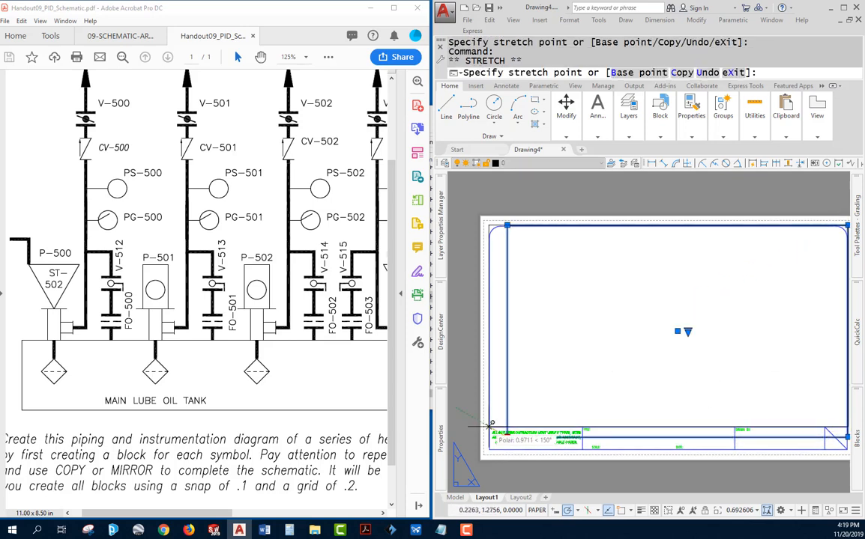
pyautogui.press('F3')
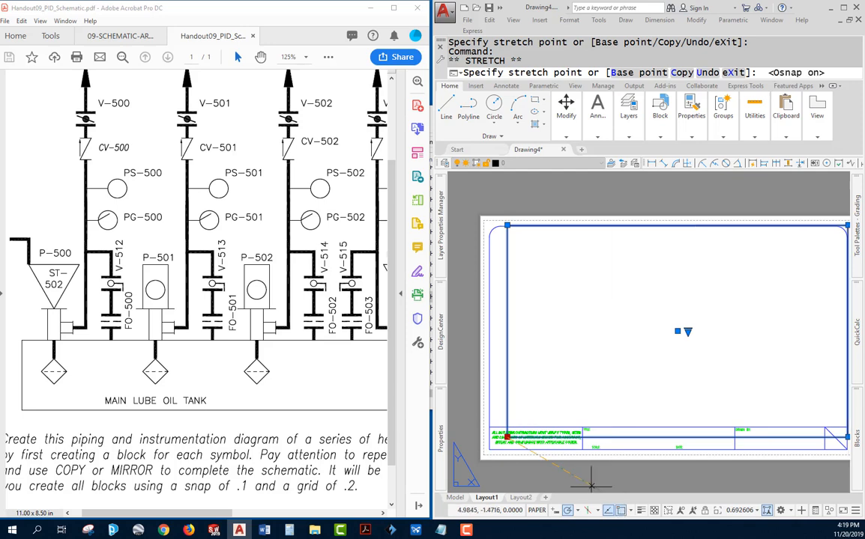
pyautogui.click(490, 428)
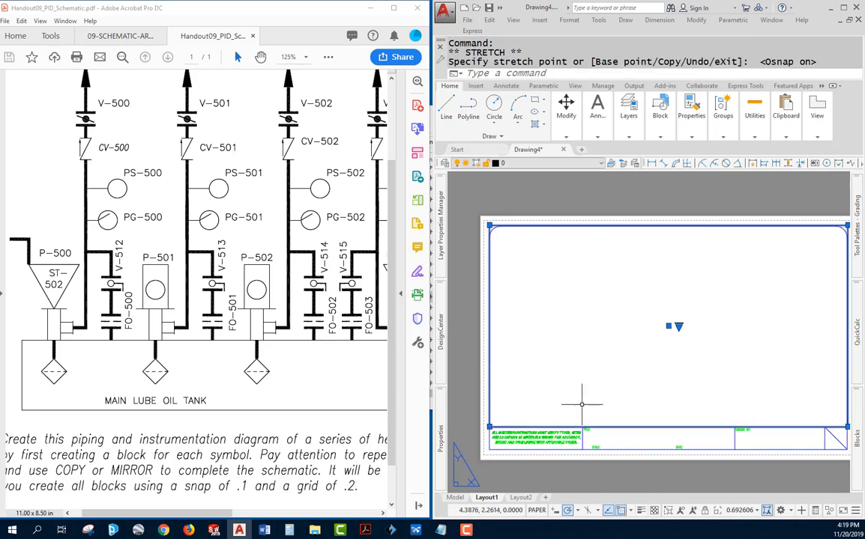
pyautogui.press('Escape')
pyautogui.moveTo(625, 377)
pyautogui.mouseDown(button='middle')
pyautogui.moveTo(599, 383)
pyautogui.moveTo(643, 394)
pyautogui.mouseUp(button='middle')
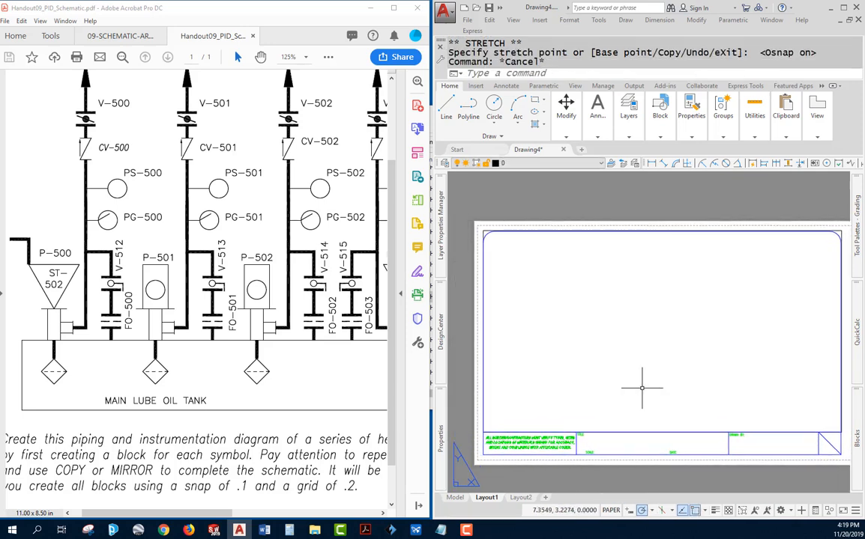
# - Activate the layout viewport with polar tracking off, set its scale to 1:1 and lock it
pyautogui.click(642, 510)
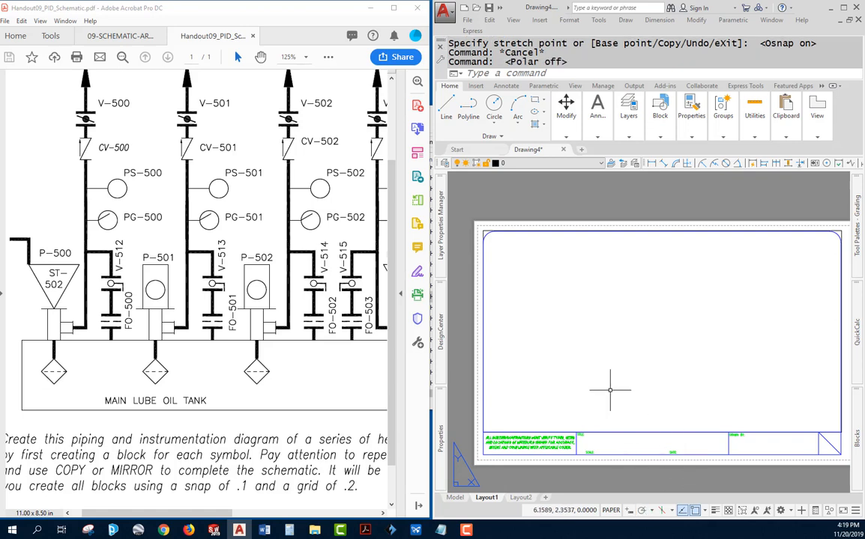
pyautogui.doubleClick(607, 338)
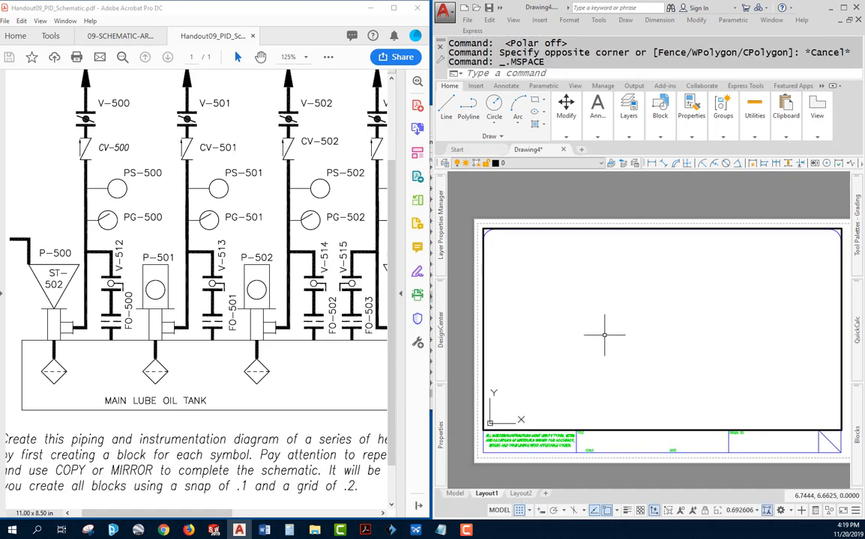
pyautogui.click(757, 511)
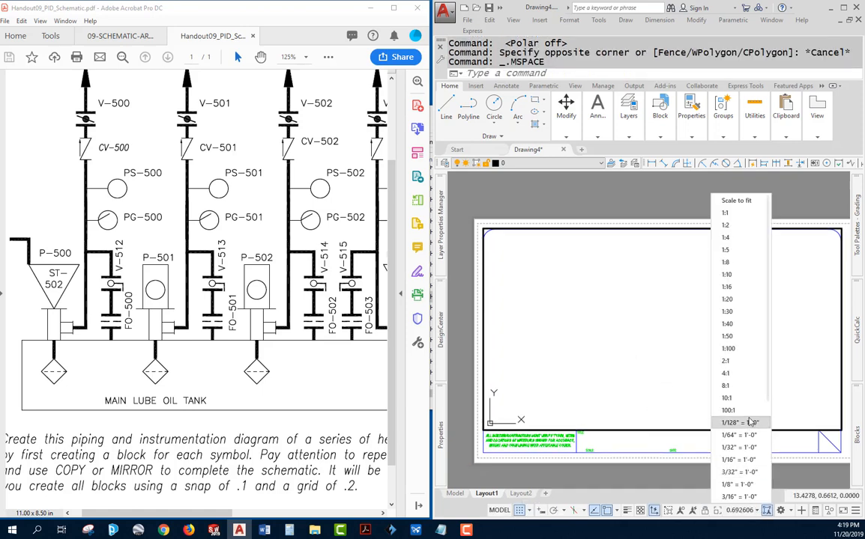
pyautogui.click(725, 213)
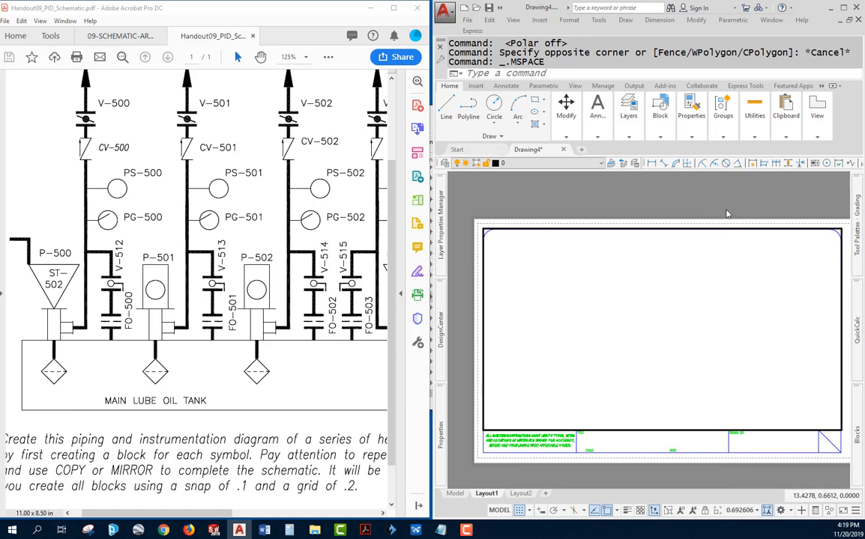
pyautogui.click(726, 512)
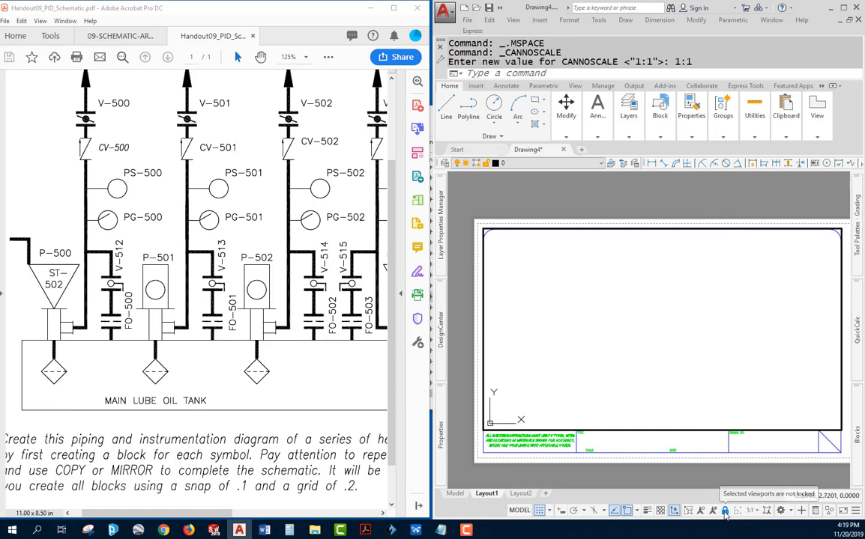
# - Draw a short vertical polyline with a width of 0.02 in the lower-left area of the viewport
pyautogui.write('PL')
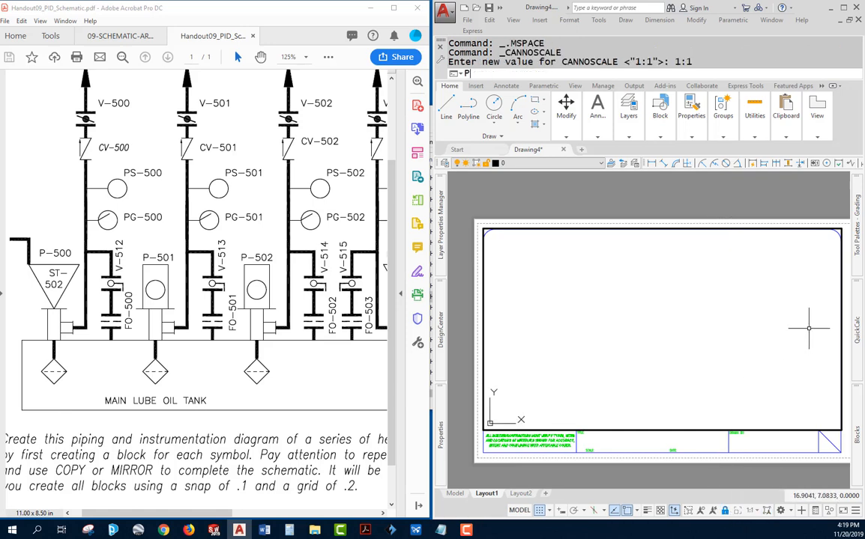
pyautogui.press('Return')
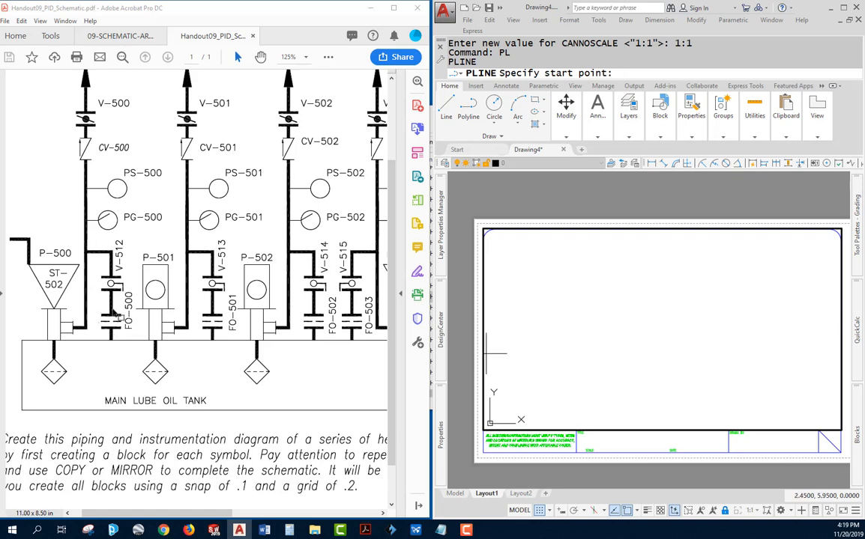
pyautogui.click(555, 391)
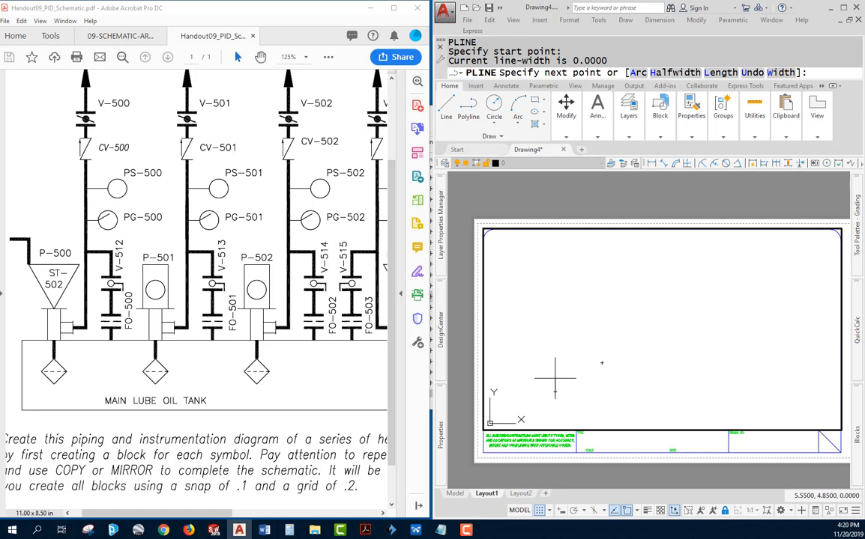
pyautogui.click(555, 379)
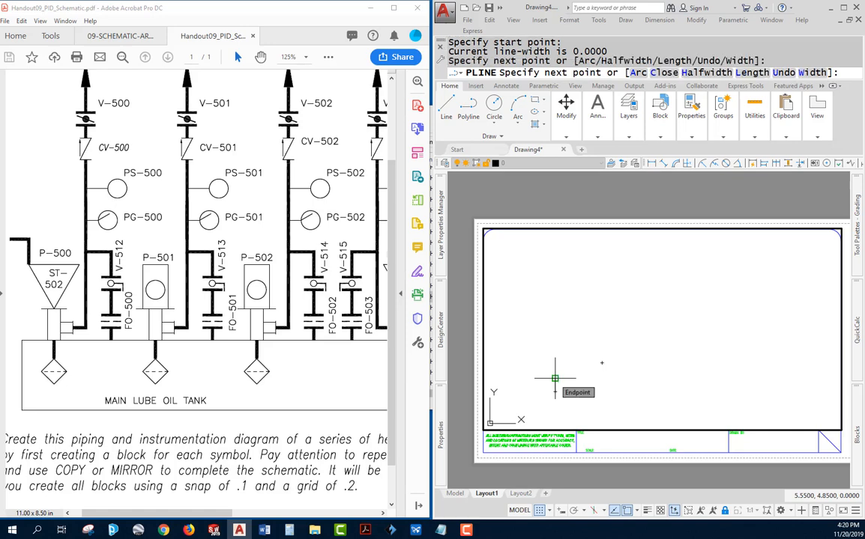
pyautogui.write('U')
pyautogui.press('Return')
pyautogui.write('W')
pyautogui.press('Return')
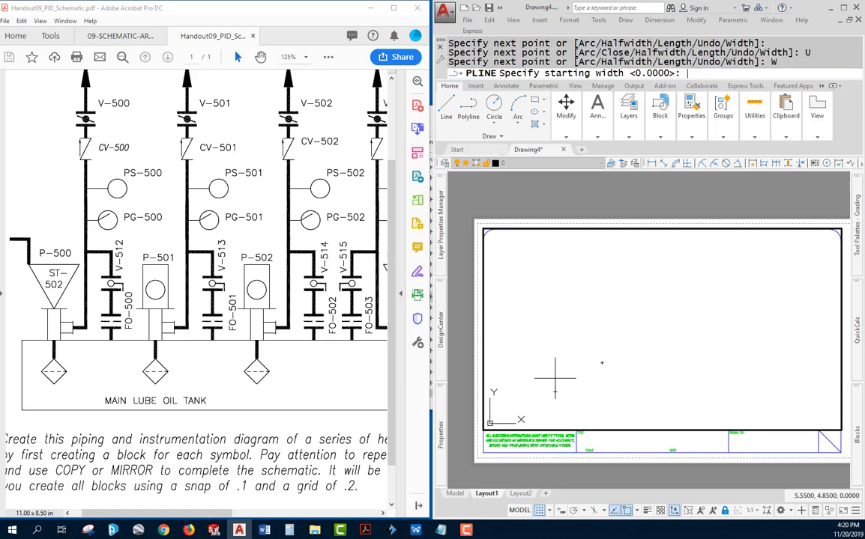
pyautogui.write('.02')
pyautogui.press('Return')
pyautogui.press('Return')
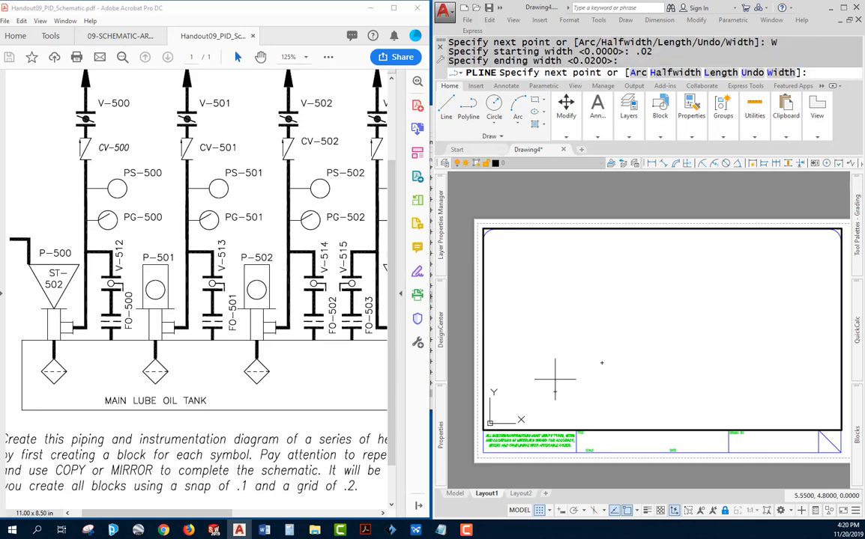
pyautogui.click(556, 367)
pyautogui.scroll(3, 561, 382)
pyautogui.press('Return')
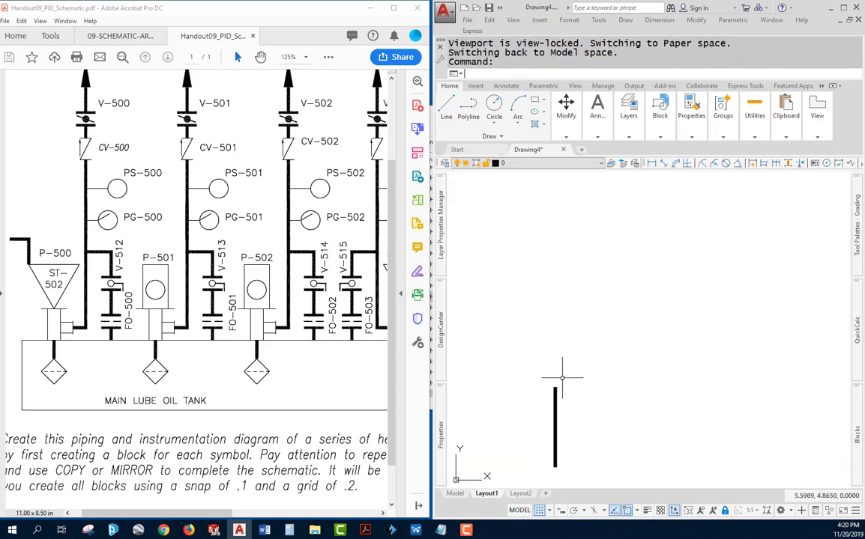
pyautogui.scroll(-3, 562, 382)
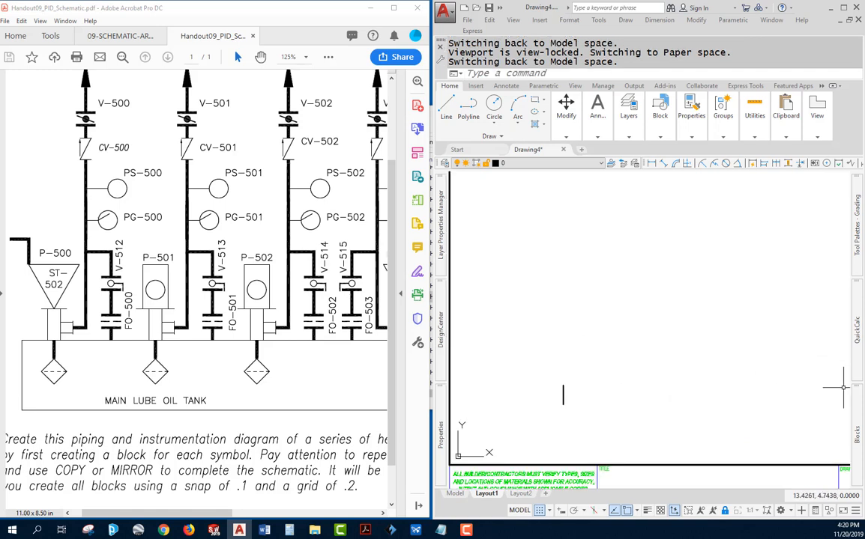
pyautogui.moveTo(858, 421)
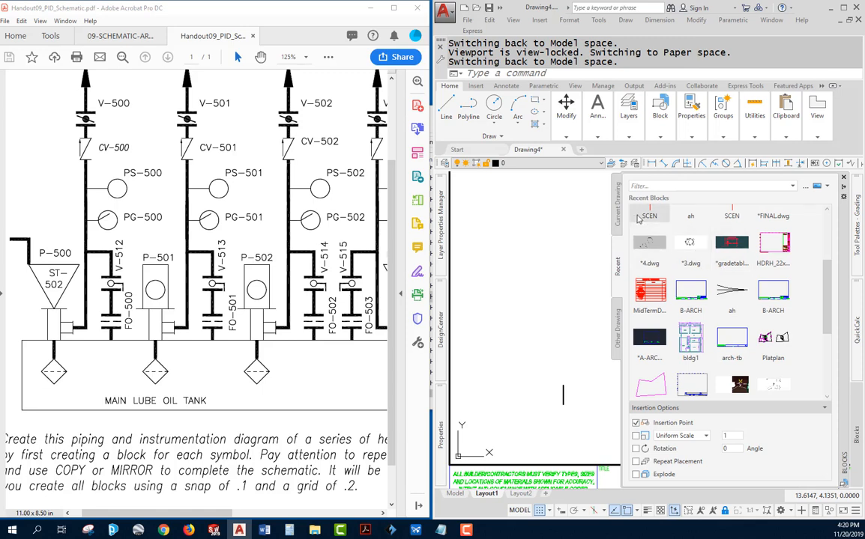
pyautogui.click(617, 204)
pyautogui.click(697, 231)
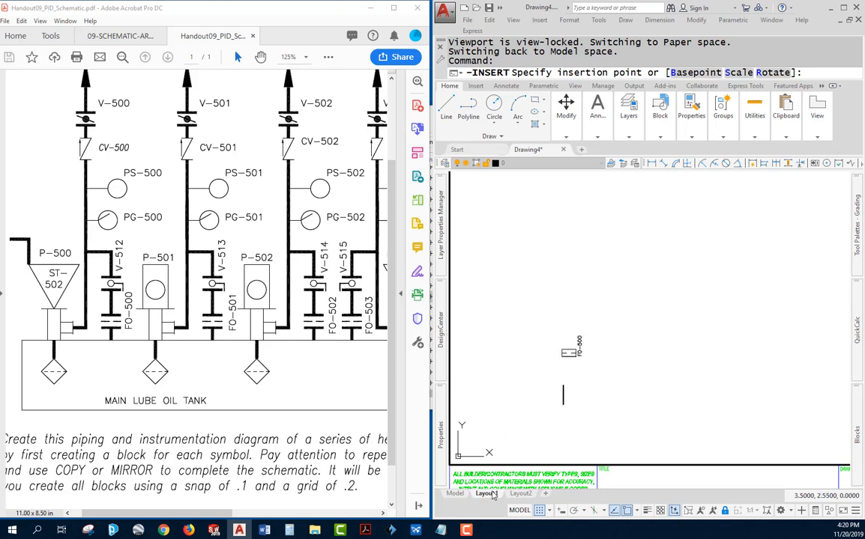
pyautogui.press('Escape')
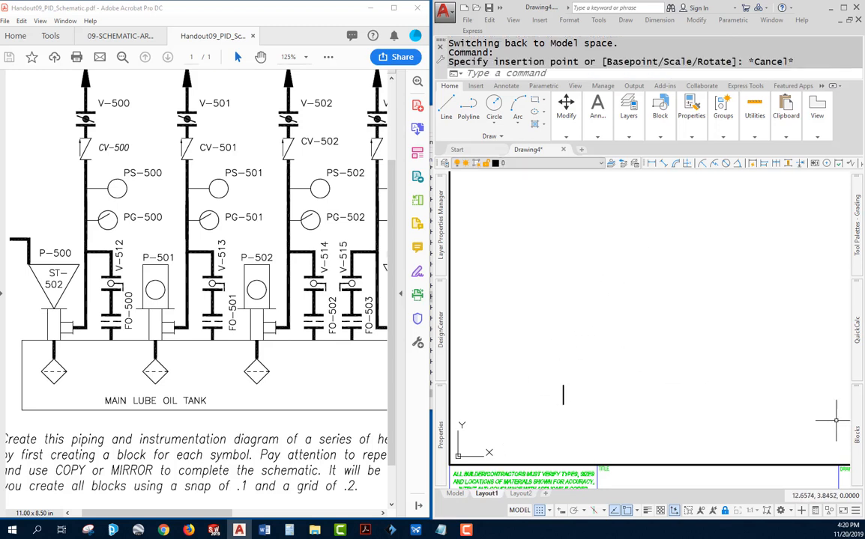
pyautogui.moveTo(857, 434)
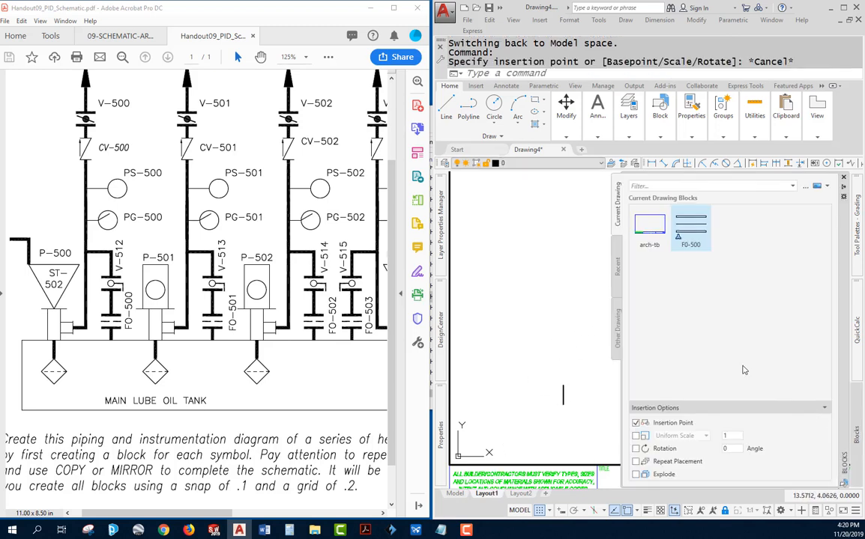
pyautogui.click(580, 289)
pyautogui.press('Escape')
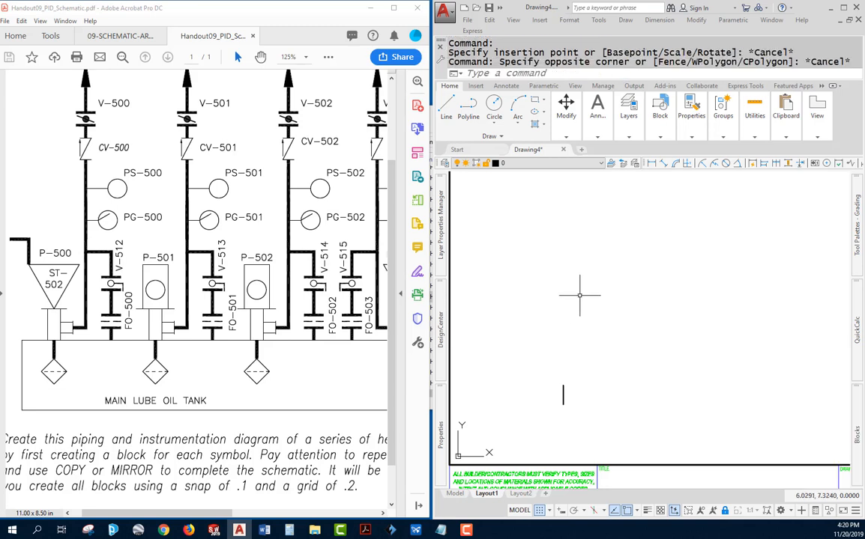
# - Edit the F0-500 block definition, adding a base point parameter at the midpoint of its lower thick bar, and save the changes
pyautogui.write('BE')
pyautogui.press('Return')
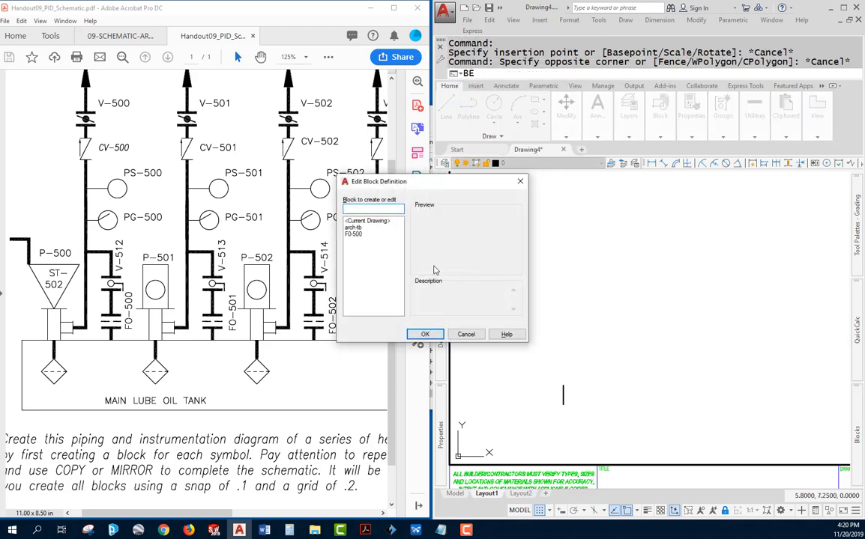
pyautogui.click(356, 234)
pyautogui.click(424, 334)
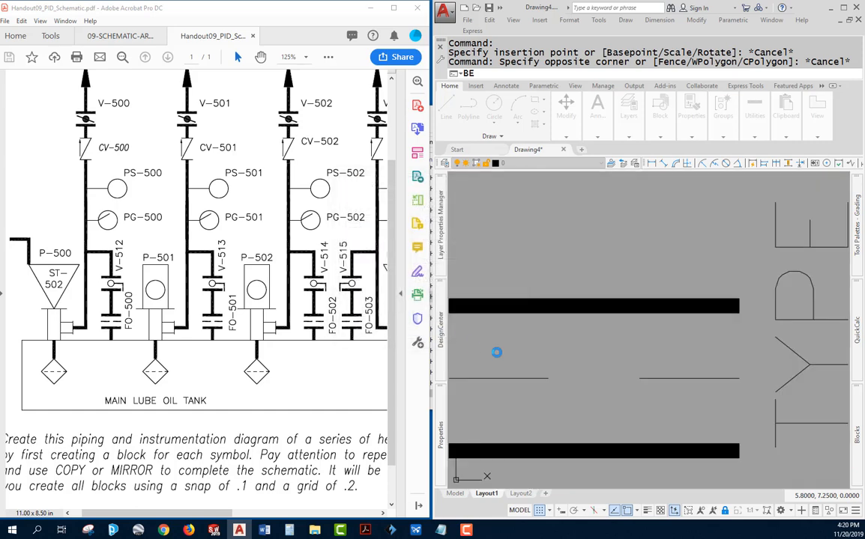
pyautogui.scroll(-2, 577, 349)
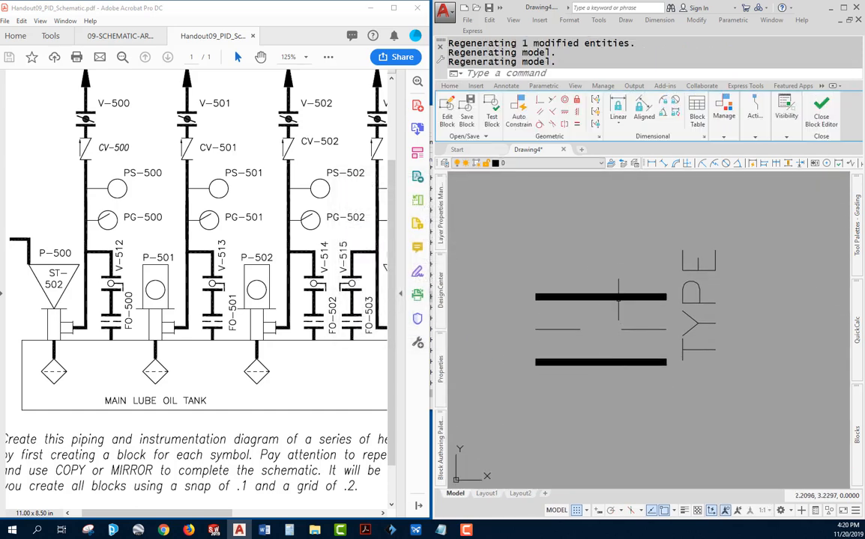
pyautogui.moveTo(443, 446)
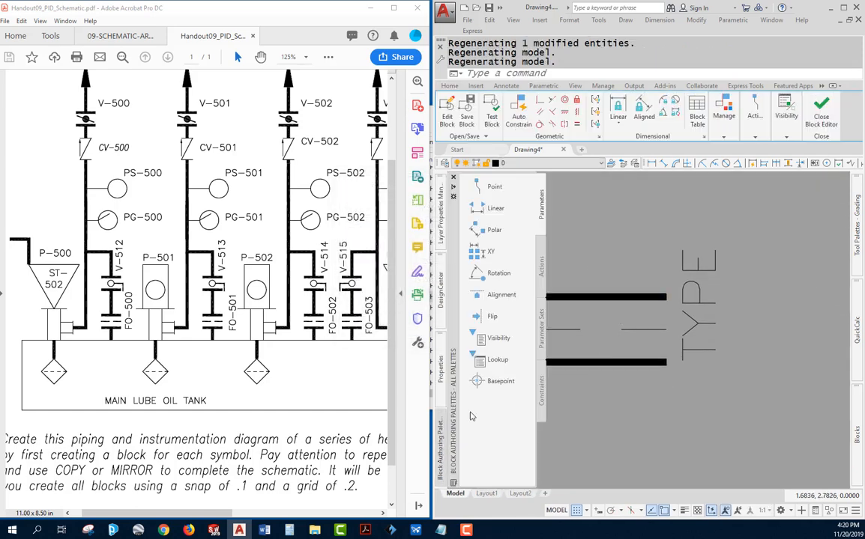
pyautogui.click(476, 382)
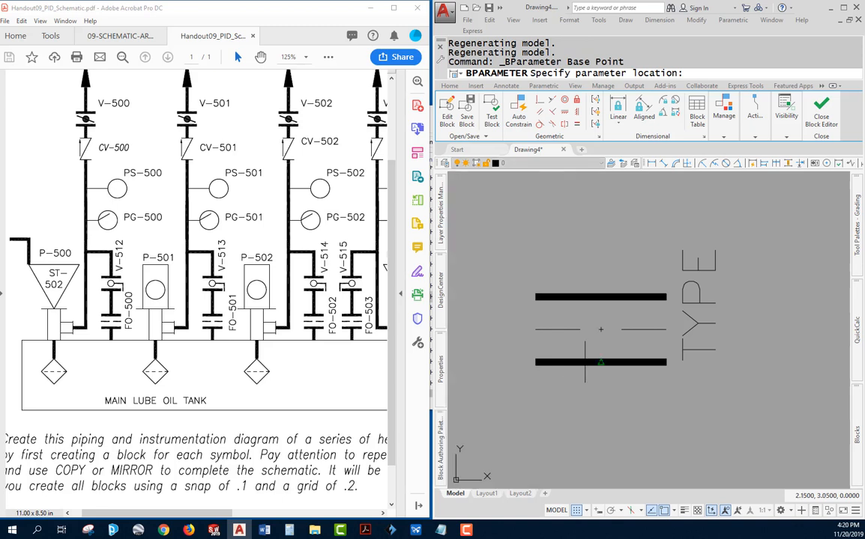
pyautogui.click(585, 363)
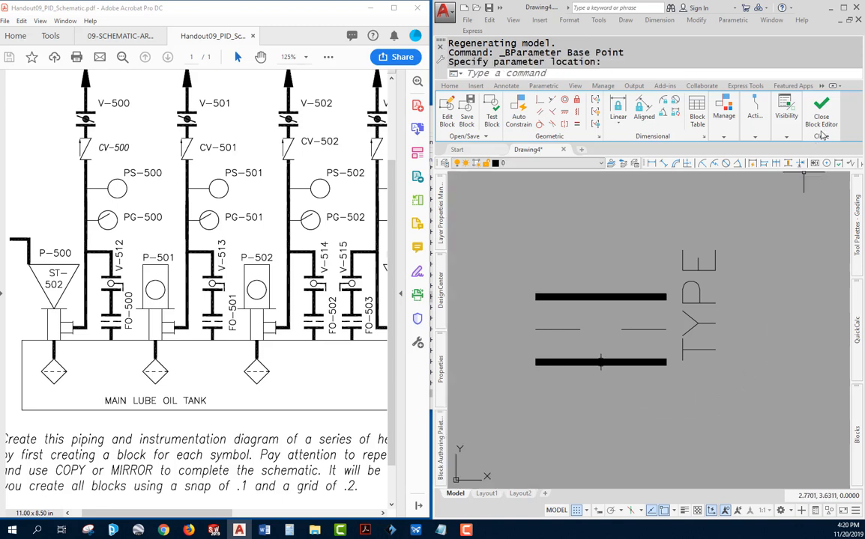
pyautogui.click(821, 114)
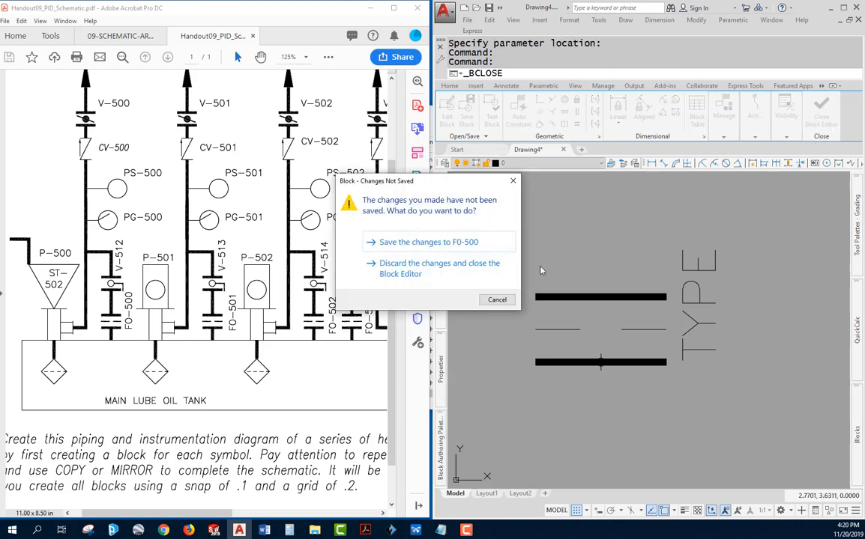
pyautogui.click(427, 243)
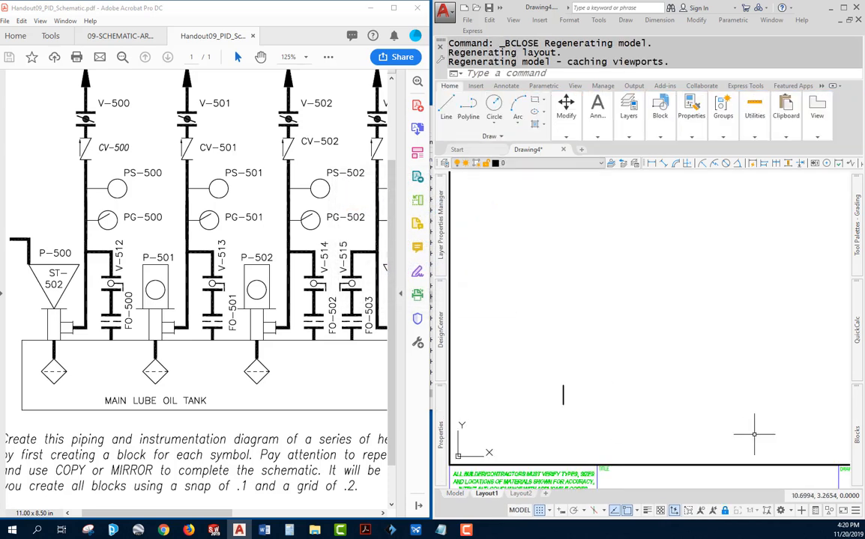
# - Insert the F0-500 block from the current drawing's blocks at the upper end of the vertical polyline
pyautogui.moveTo(855, 420)
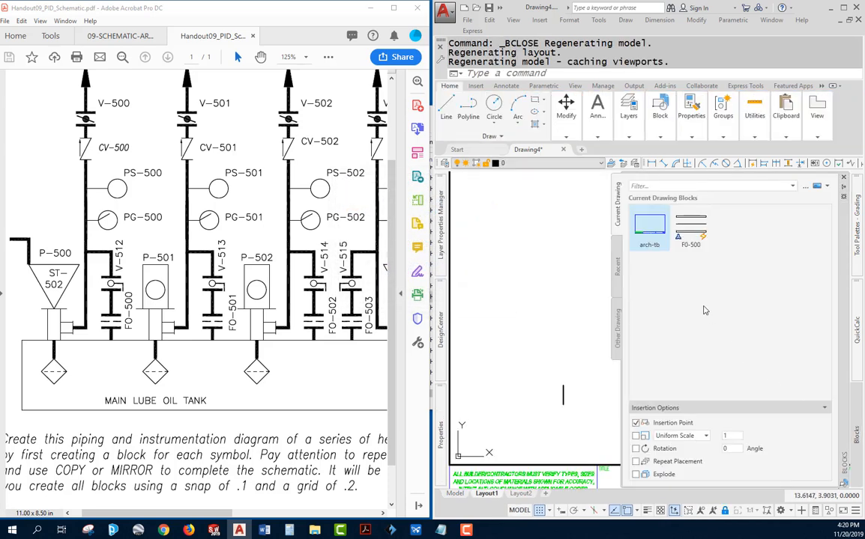
pyautogui.click(694, 238)
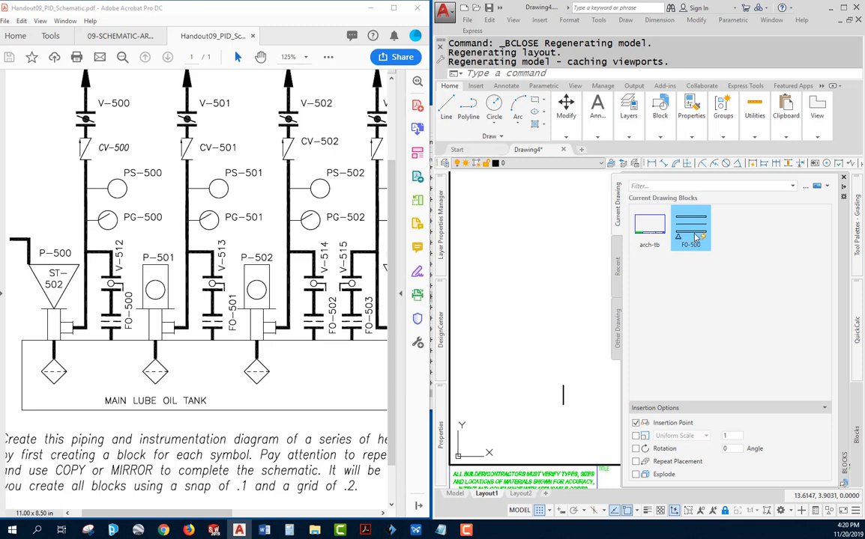
pyautogui.click(697, 237)
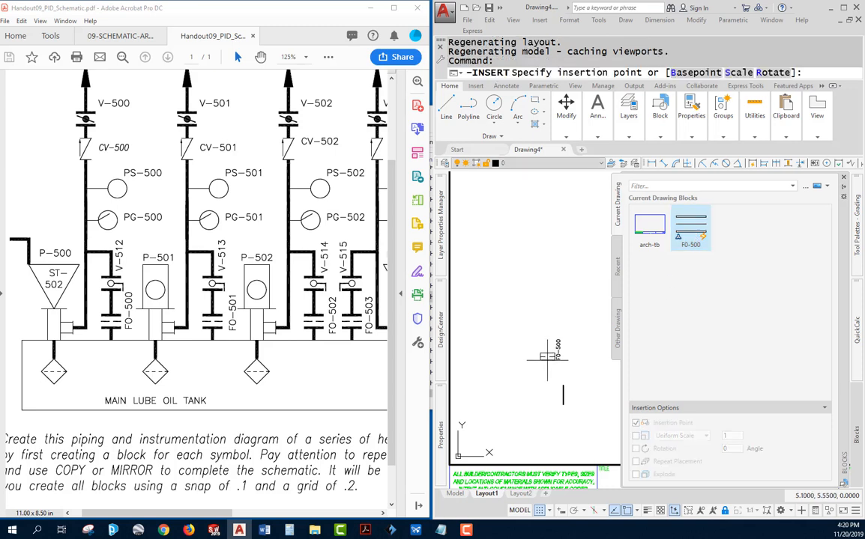
pyautogui.click(562, 383)
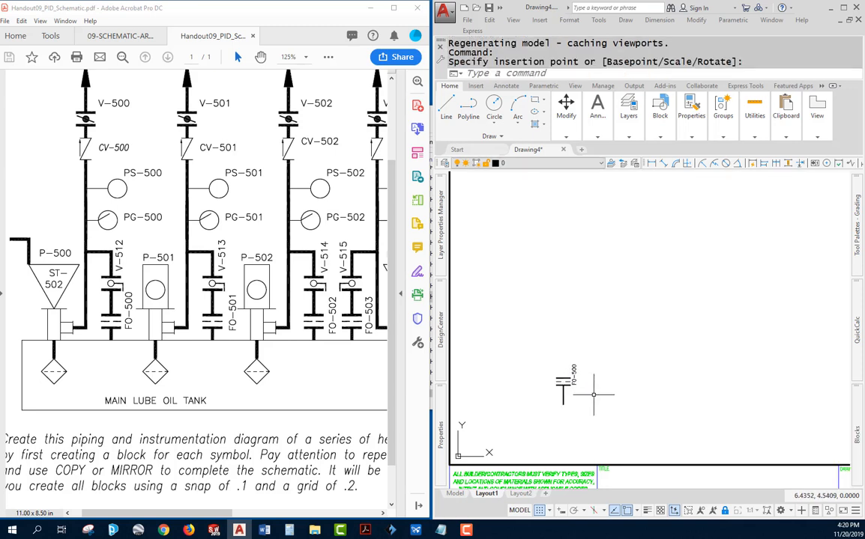
# - Draw a 0.02 wide vertical polyline upward from the midpoint of the F0-500 symbol's upper bar
pyautogui.scroll(5, 569, 382)
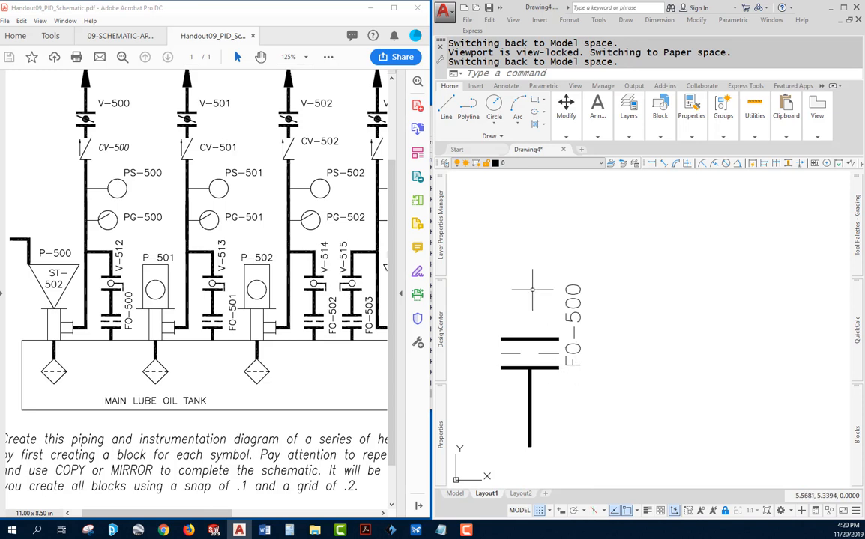
pyautogui.write('pl')
pyautogui.press('Return')
pyautogui.click(529, 339)
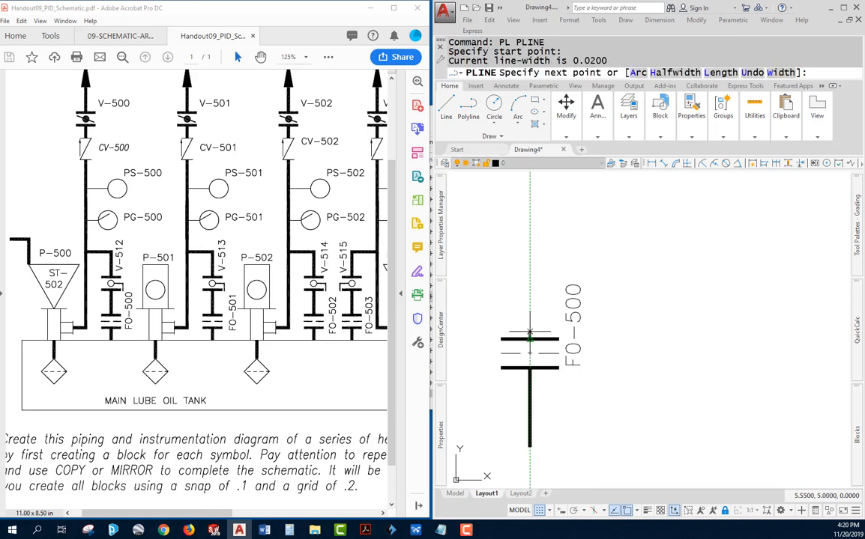
pyautogui.click(530, 238)
pyautogui.press('Escape')
# - Unlock the viewport and set its scale to 2:1
pyautogui.scroll(-5, 571, 373)
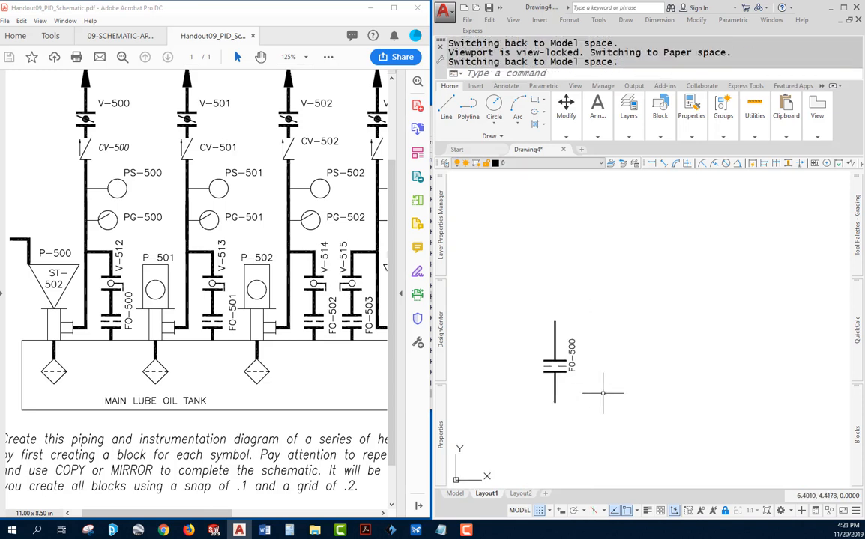
pyautogui.moveTo(640, 340); pyautogui.dragTo(610, 383, button='middle')
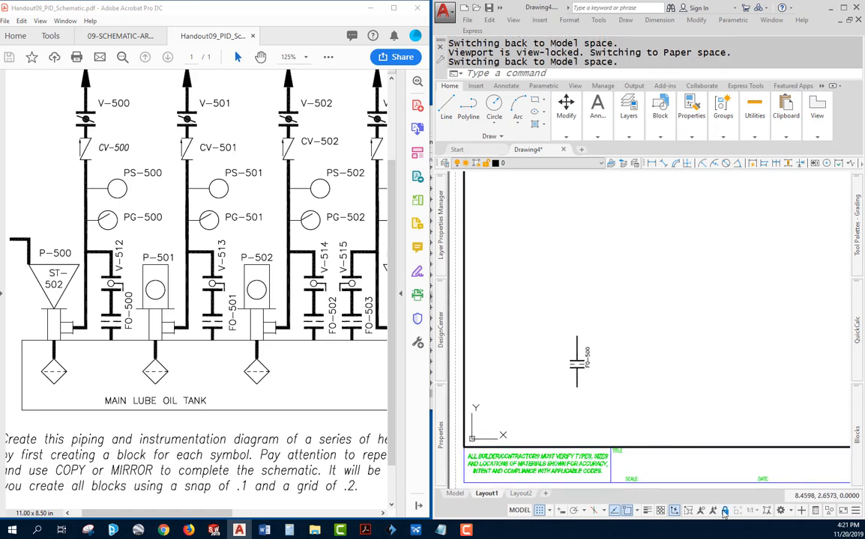
pyautogui.click(757, 512)
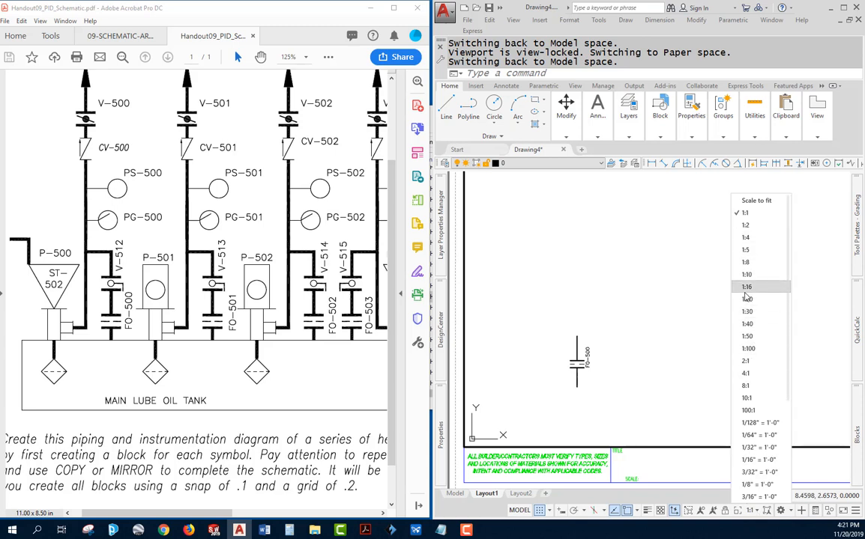
pyautogui.click(745, 361)
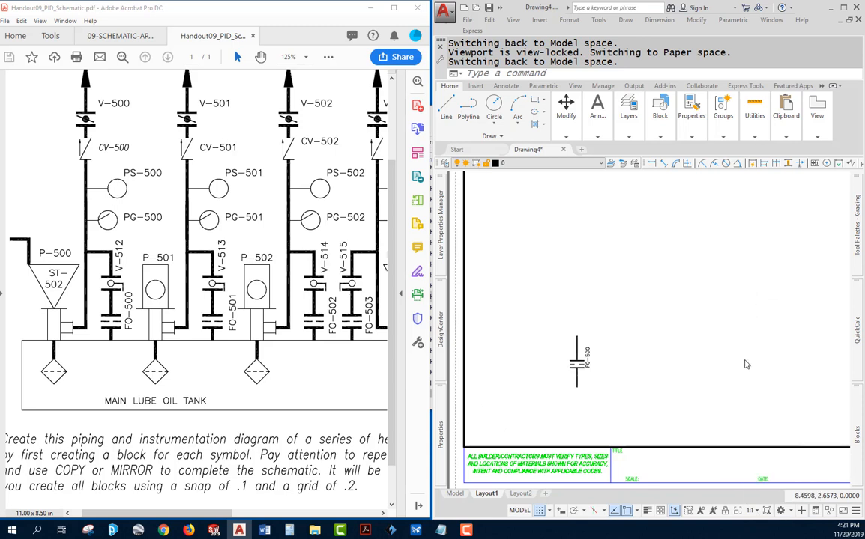
pyautogui.moveTo(602, 381); pyautogui.dragTo(762, 290, button='middle')
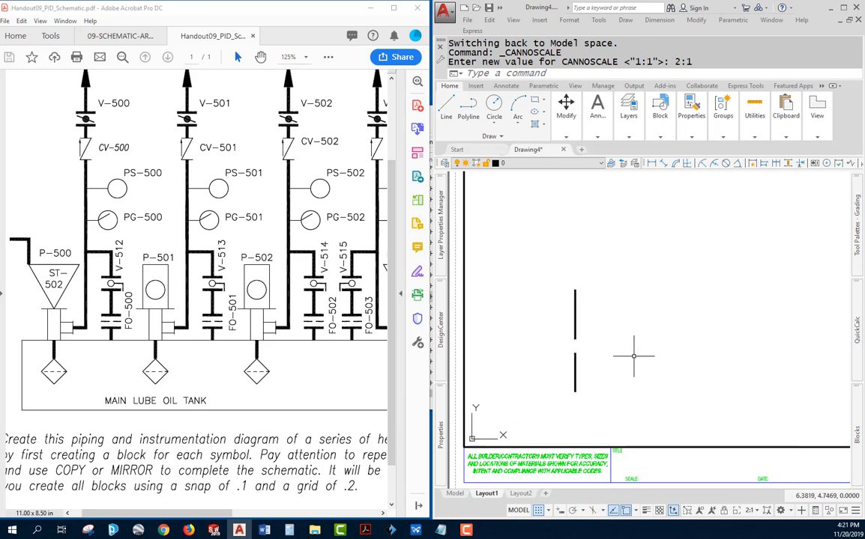
pyautogui.moveTo(634, 356); pyautogui.dragTo(664, 346, button='middle')
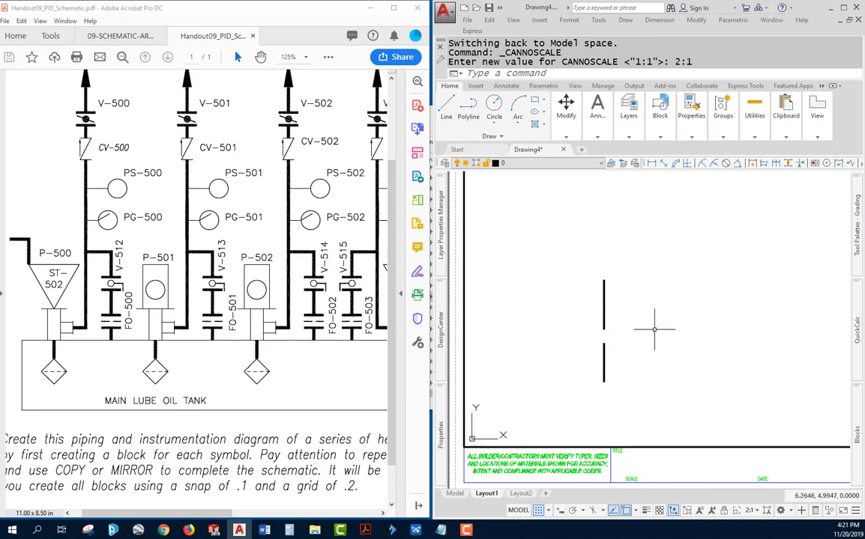
# - Show annotative objects at all scales and add the current 2:1 annotation scale to the F0-500 block
pyautogui.click(700, 511)
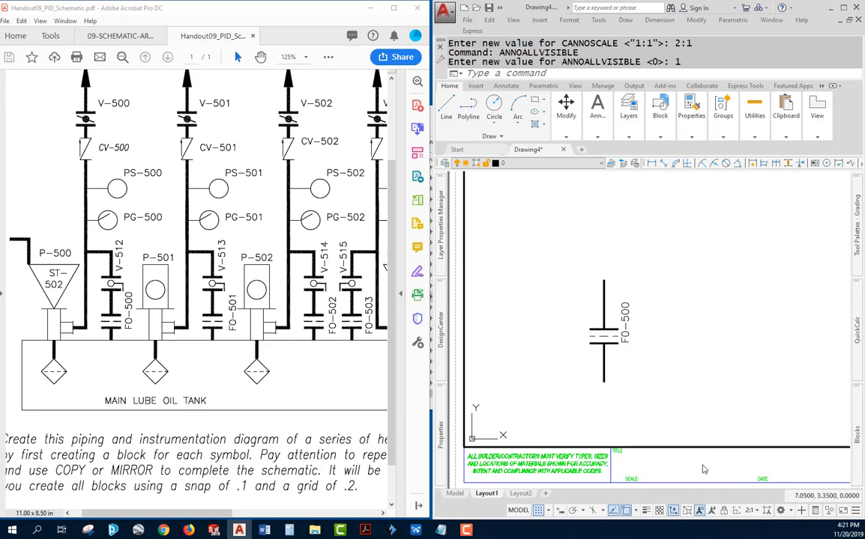
pyautogui.click(623, 324)
pyautogui.rightClick(619, 328)
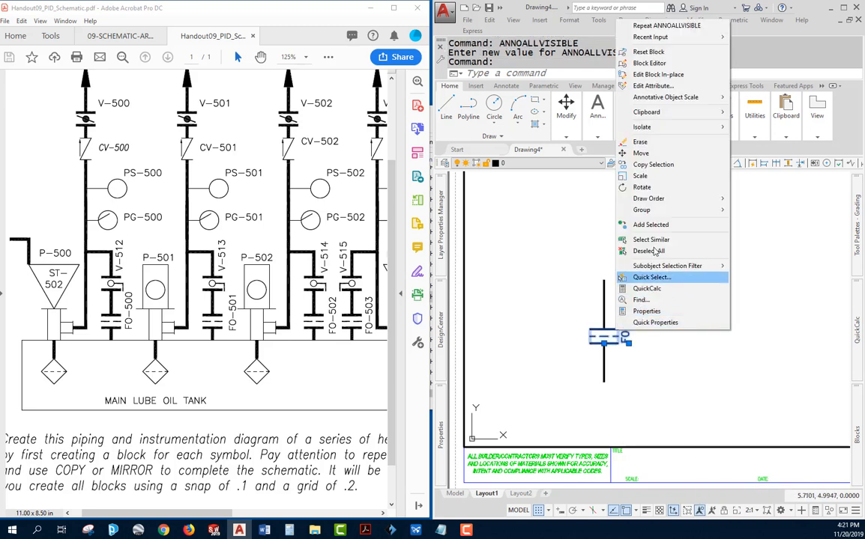
pyautogui.moveTo(670, 98)
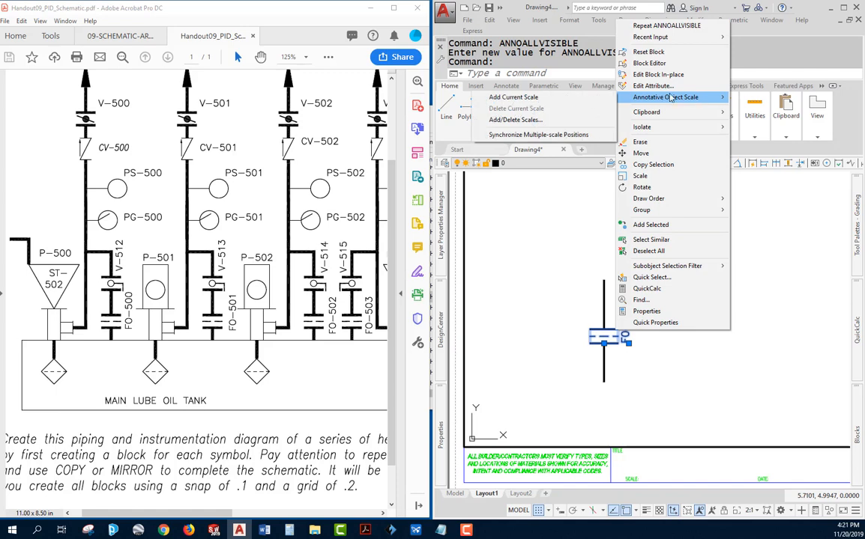
pyautogui.click(516, 97)
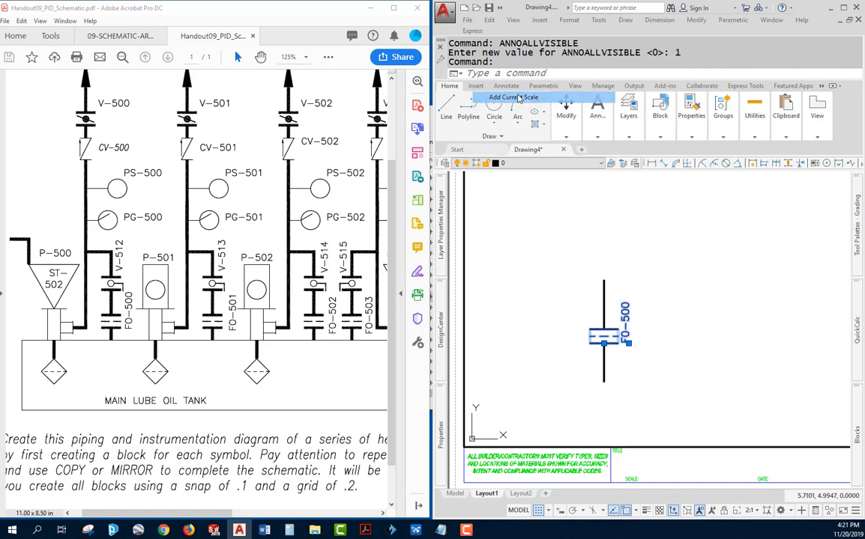
pyautogui.click(633, 313)
pyautogui.press('Escape')
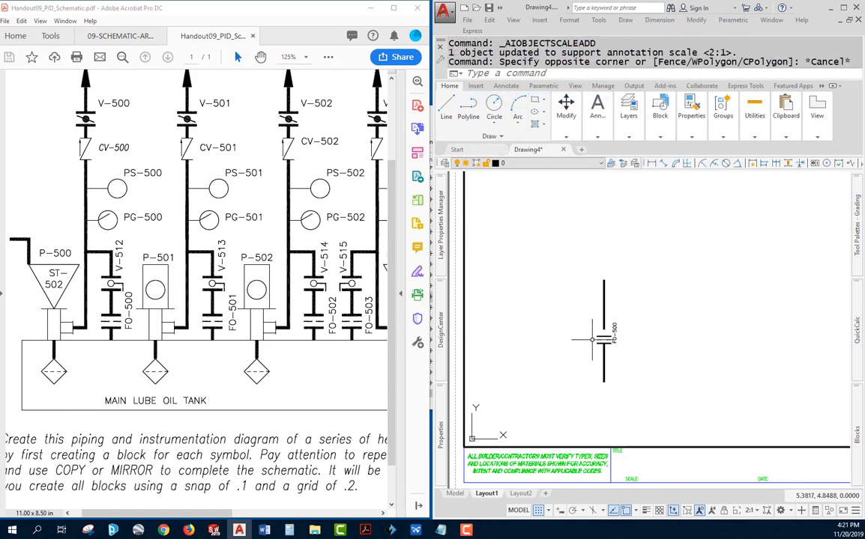
# - Set the viewport scale to 1:1 and lock the viewport
pyautogui.scroll(4, 592, 339)
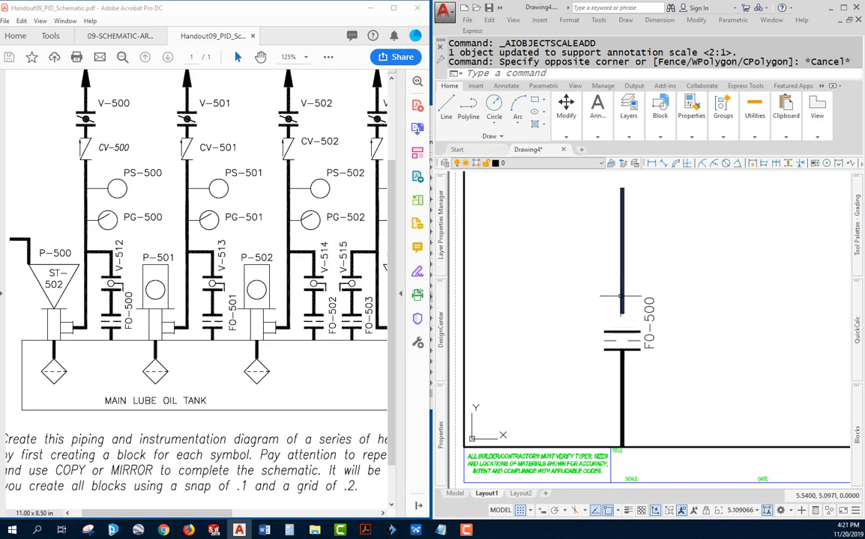
pyautogui.scroll(-5, 621, 307)
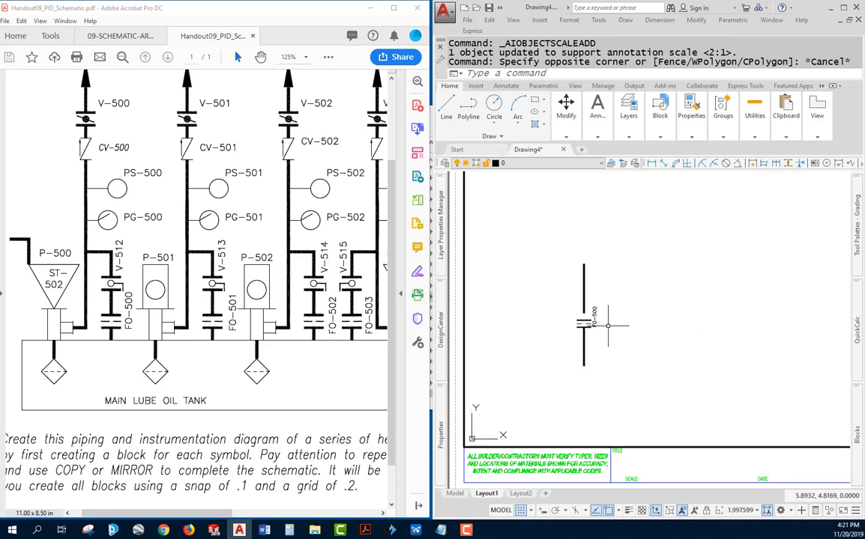
pyautogui.click(758, 510)
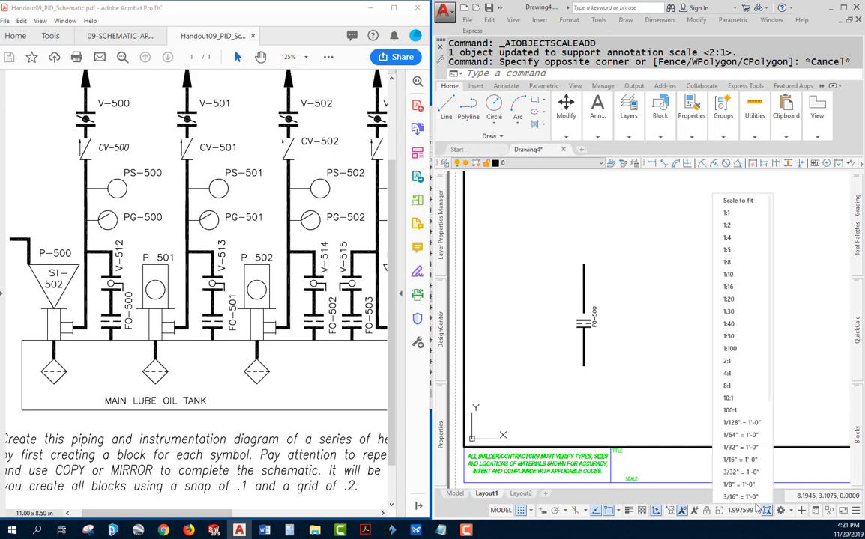
pyautogui.click(733, 213)
pyautogui.moveTo(743, 315); pyautogui.dragTo(606, 372, button='middle')
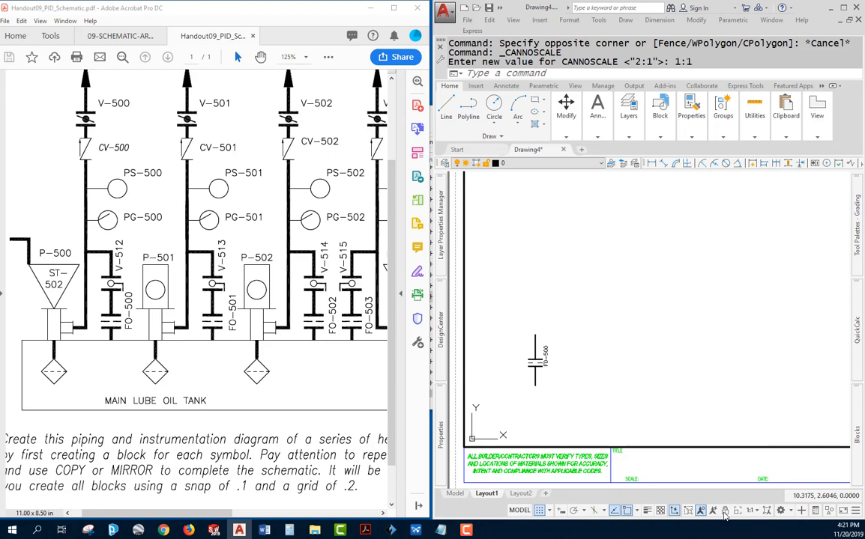
# - Erase the F0-500 block together with the two vertical polylines attached to it
pyautogui.click(579, 294)
pyautogui.click(493, 408)
pyautogui.write('e')
pyautogui.press('Return')
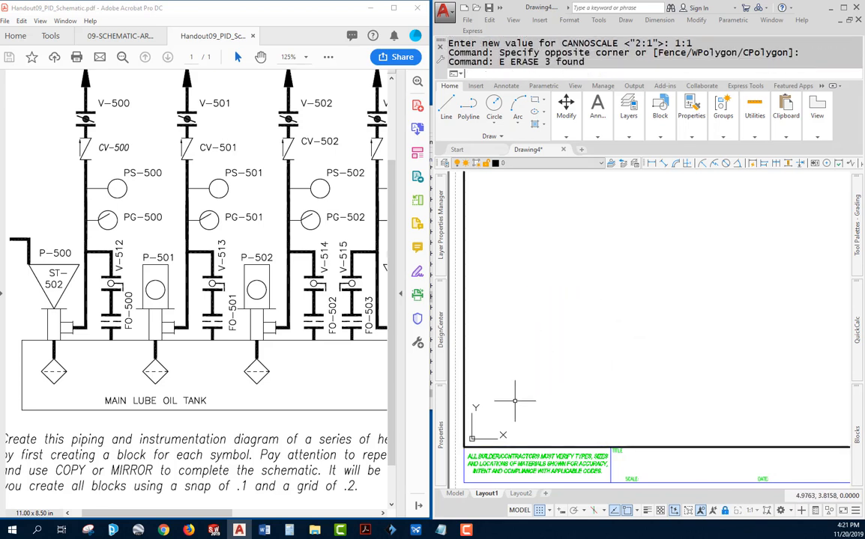
# - Draw a 0.02 wide L-shaped polyline running vertically up to about 6.0, 5.15 and horizontally back to about 5.2, 5.15
pyautogui.write('PL')
pyautogui.press('Return')
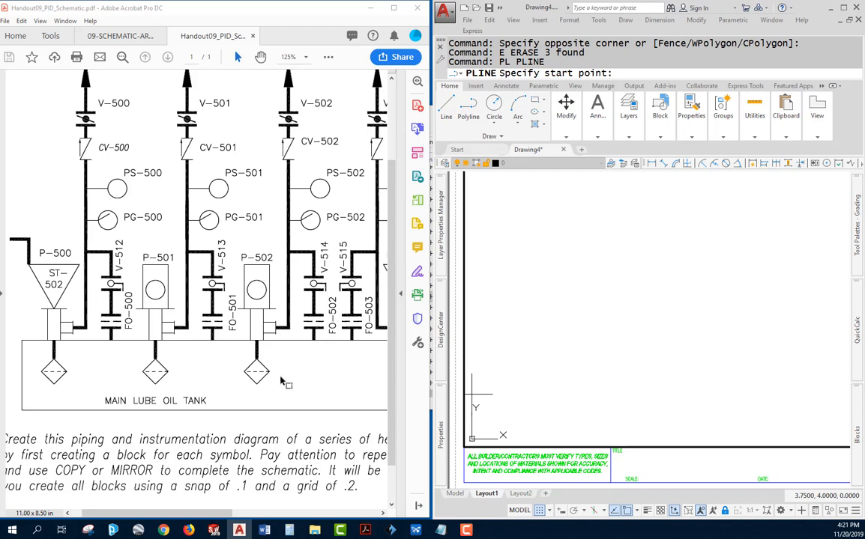
pyautogui.click(551, 406)
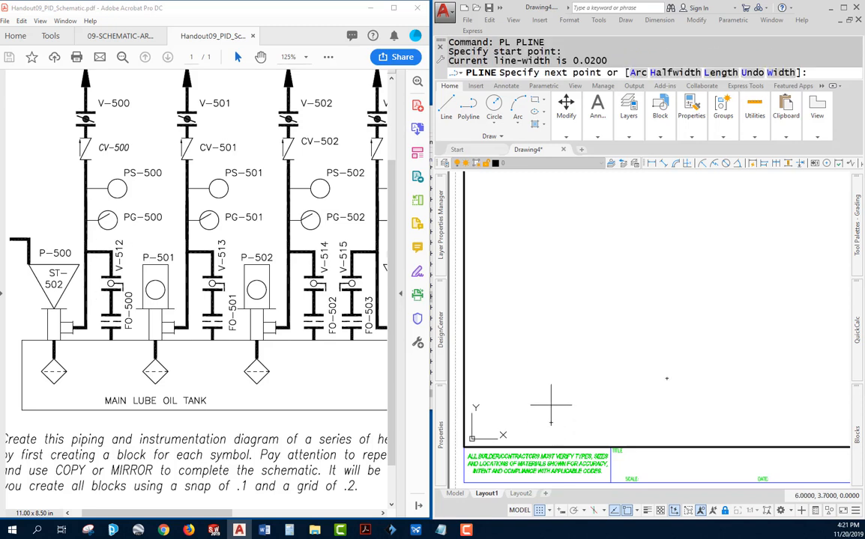
pyautogui.press('Return')
pyautogui.write('.0')
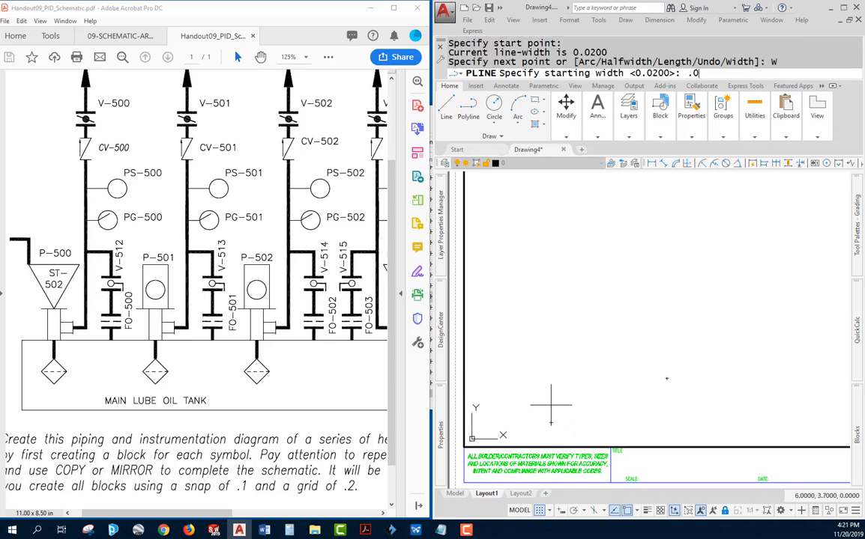
pyautogui.write('2')
pyautogui.press('Return')
pyautogui.press('Return')
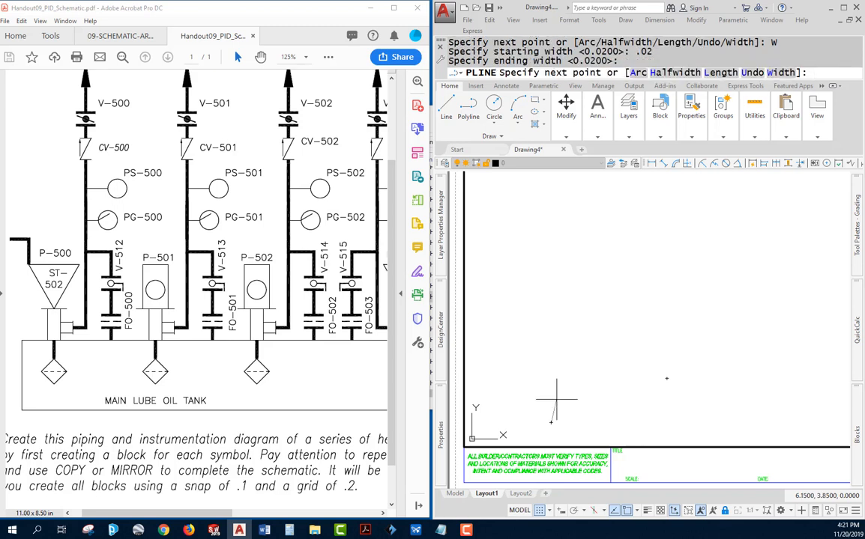
pyautogui.click(551, 354)
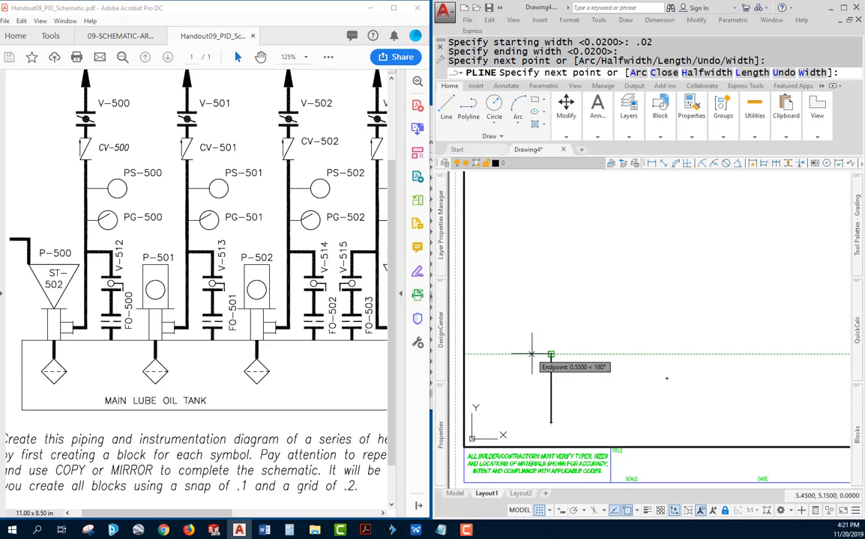
pyautogui.click(522, 354)
pyautogui.press('Escape')
pyautogui.press('Return')
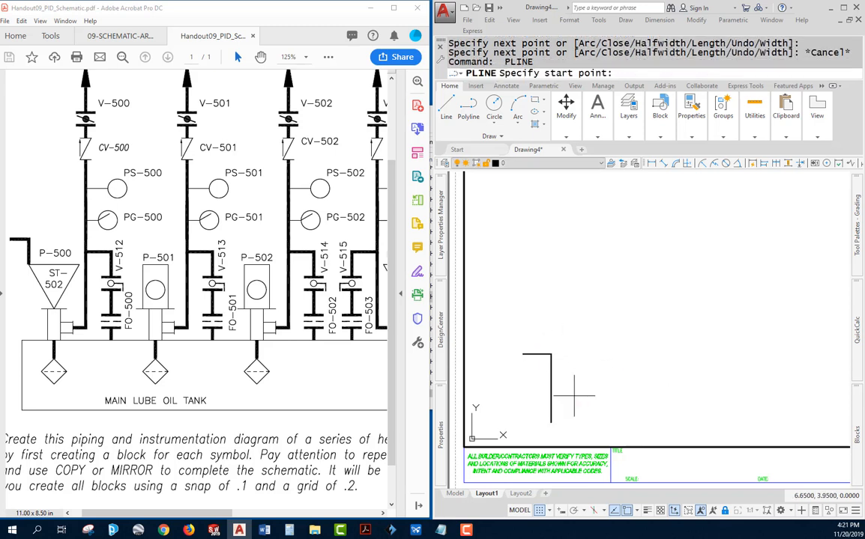
pyautogui.click(513, 432)
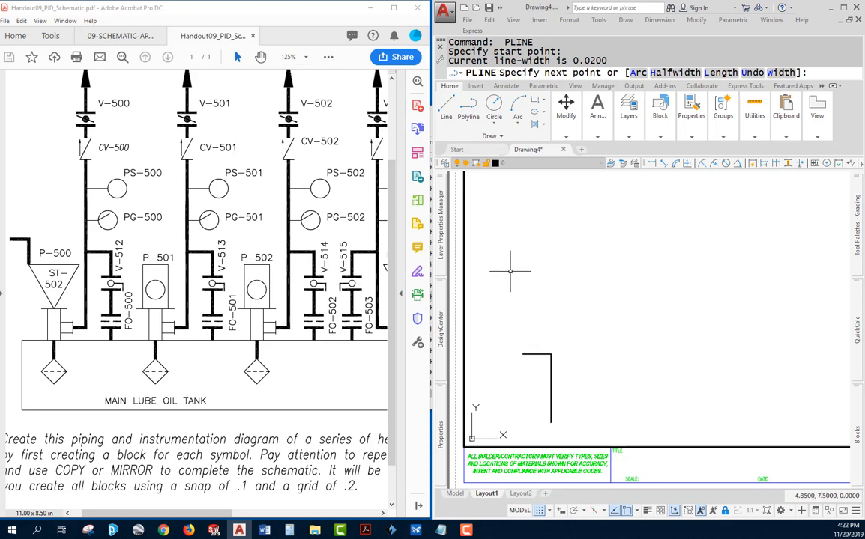
pyautogui.press('Escape')
# - Draw a long 0.02 wide vertical polyline at X 5.2, passing through the free end of the L-shaped branch up to about Y 8.95
pyautogui.press('Return')
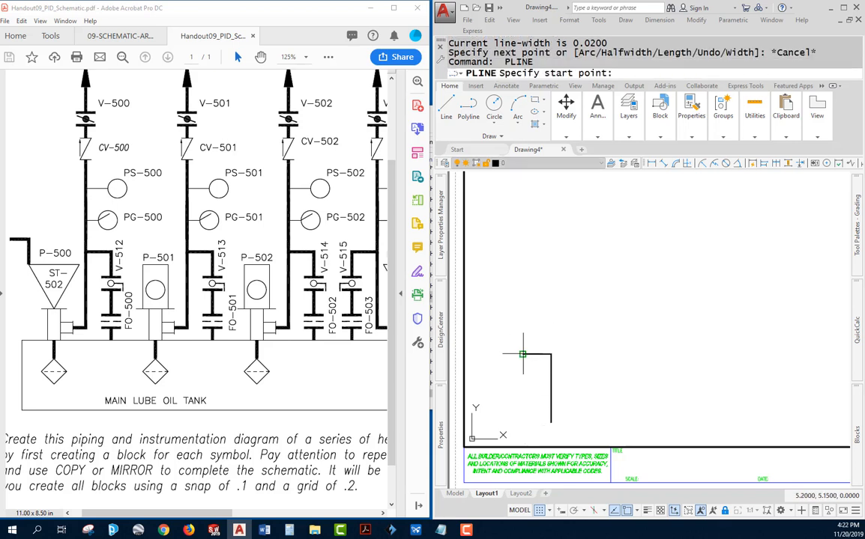
pyautogui.click(523, 432)
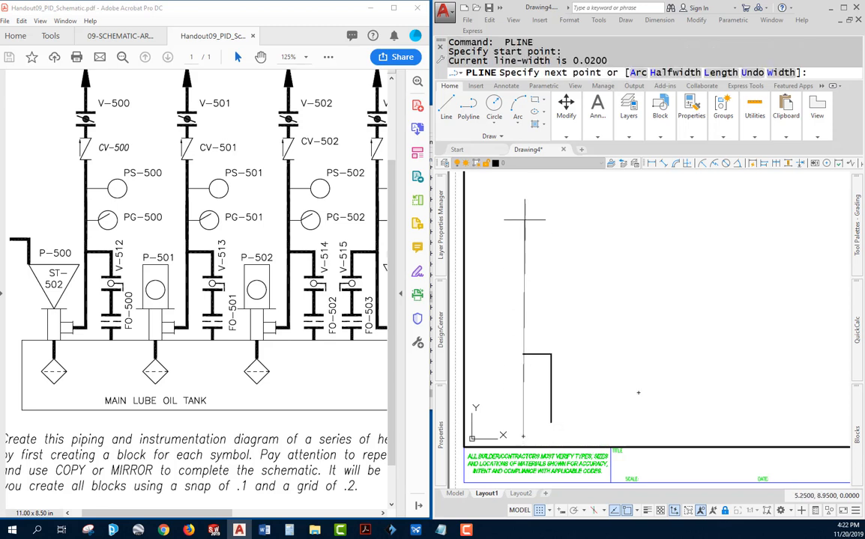
pyautogui.click(522, 221)
pyautogui.press('Escape')
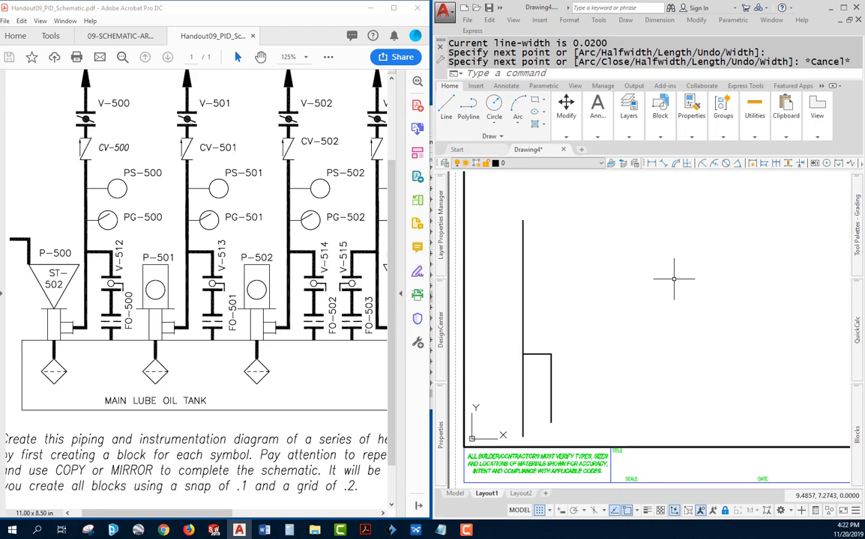
# - Turn on polar tracking and insert the F0-500 block on the branch line, 0.3 above its lower end
pyautogui.click(575, 511)
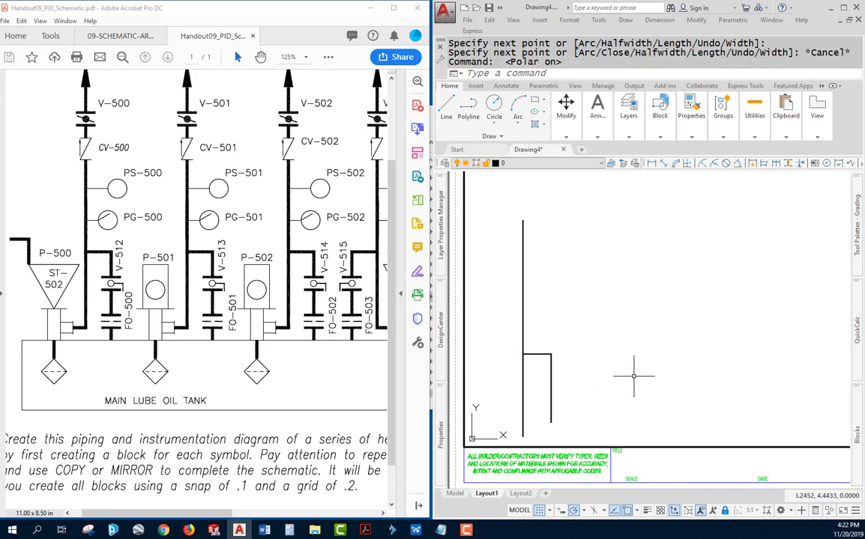
pyautogui.moveTo(861, 417)
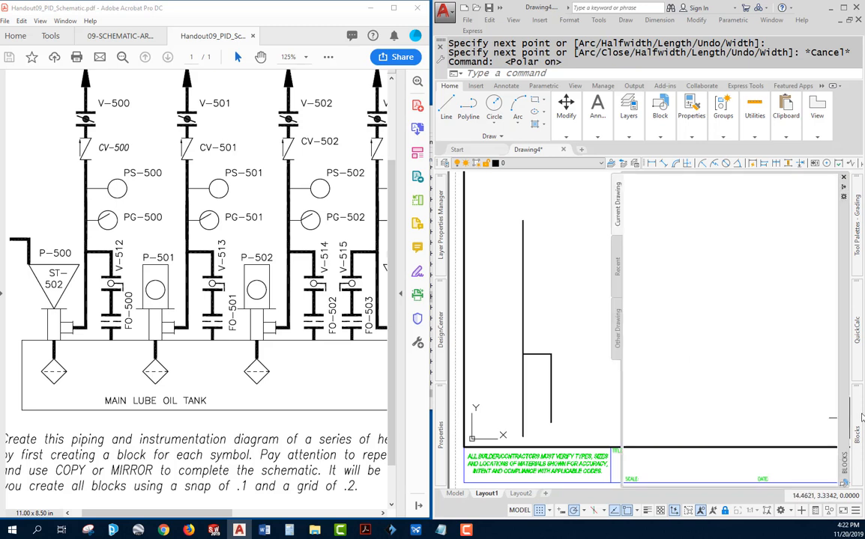
pyautogui.click(690, 227)
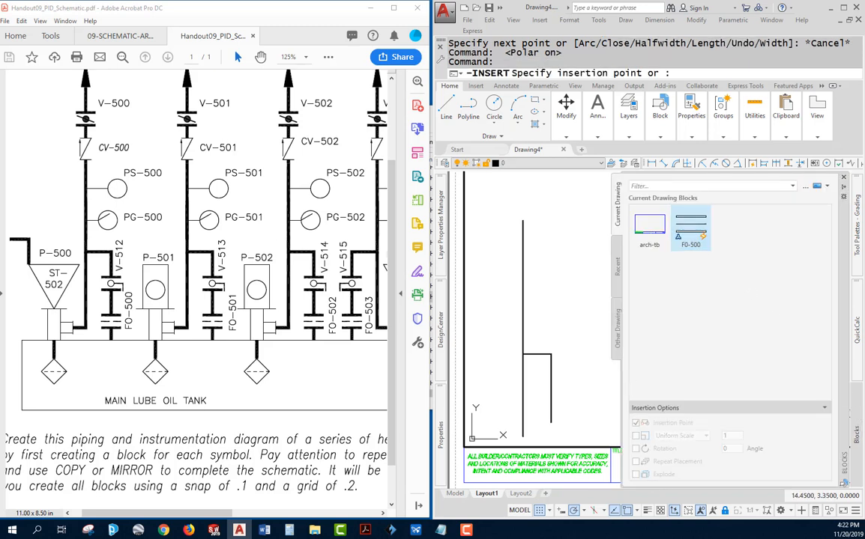
pyautogui.scroll(4, 560, 389)
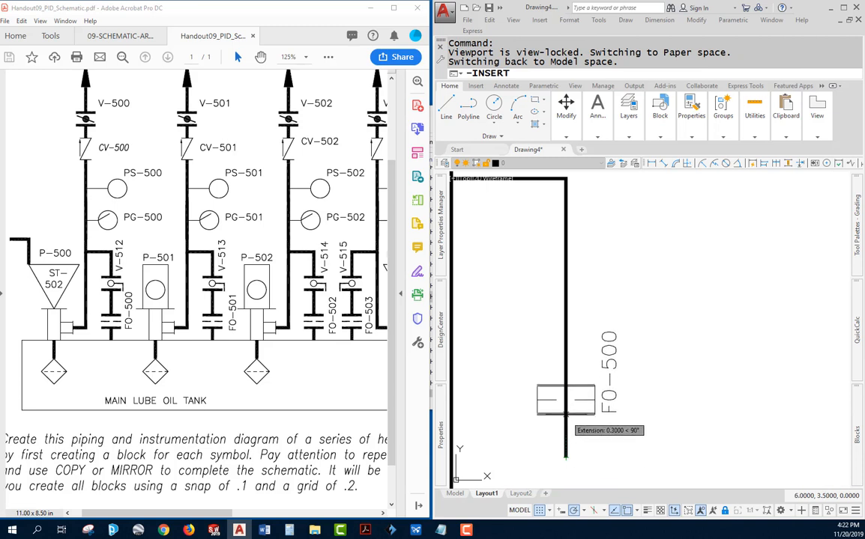
pyautogui.click(566, 414)
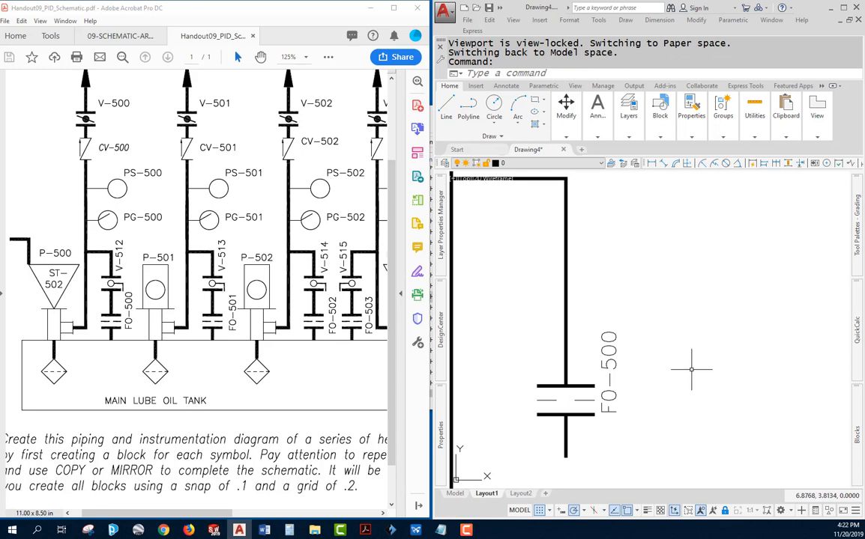
# - Change the label value of the F0-500 block on the branch line to F0-501
pyautogui.scroll(-1, 691, 368)
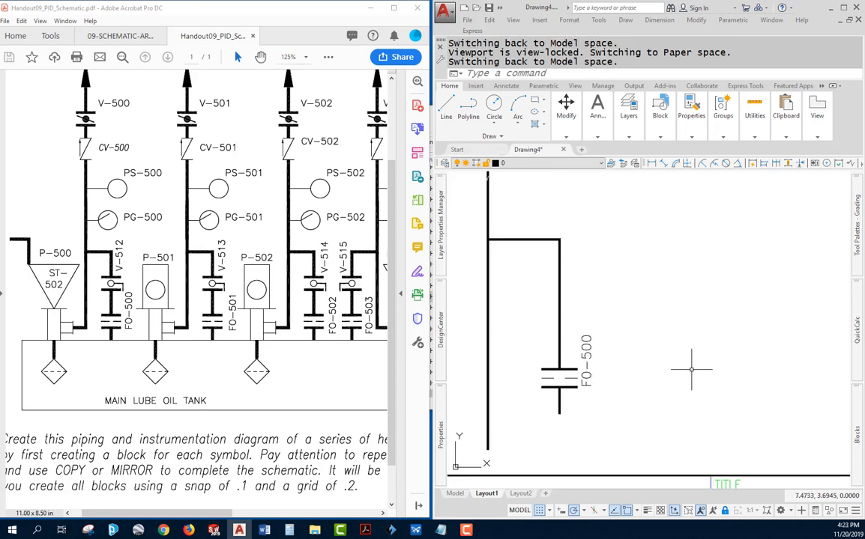
pyautogui.scroll(2, 614, 373)
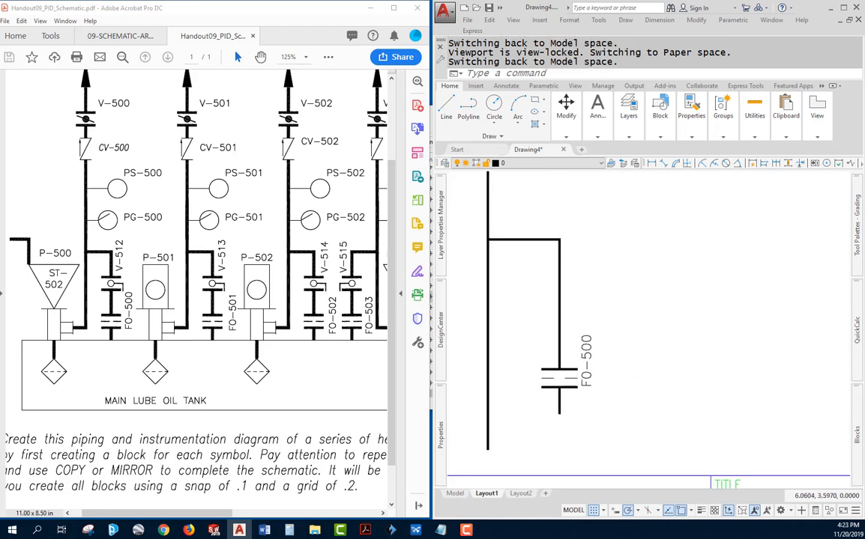
pyautogui.moveTo(613, 373); pyautogui.dragTo(663, 372, button='middle')
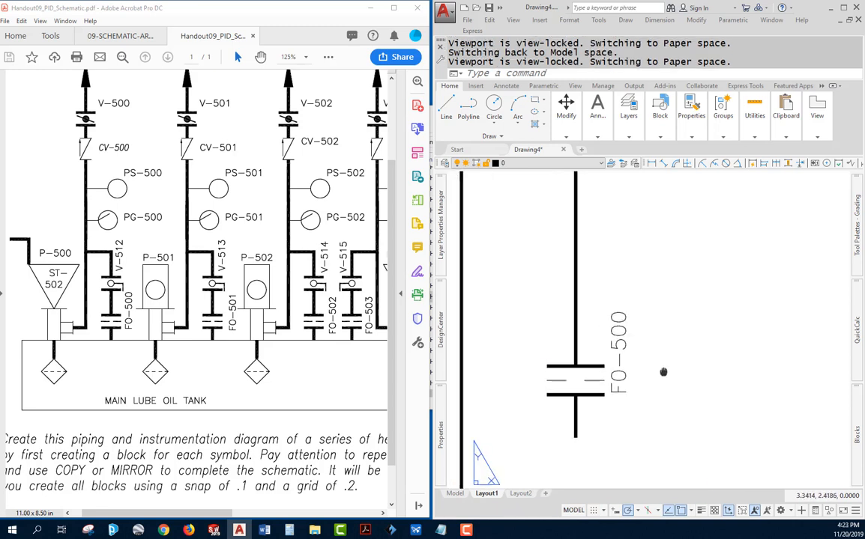
pyautogui.click(621, 362)
pyautogui.doubleClick(621, 363)
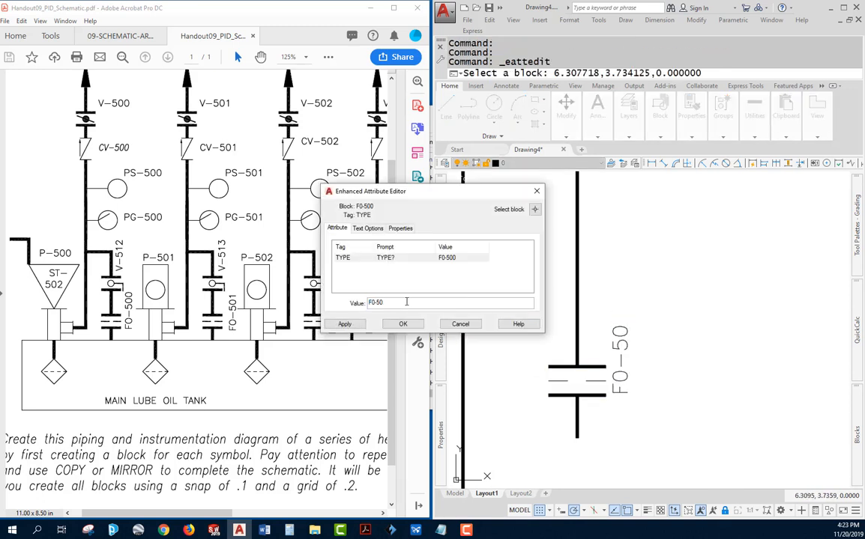
pyautogui.click(345, 325)
pyautogui.click(402, 323)
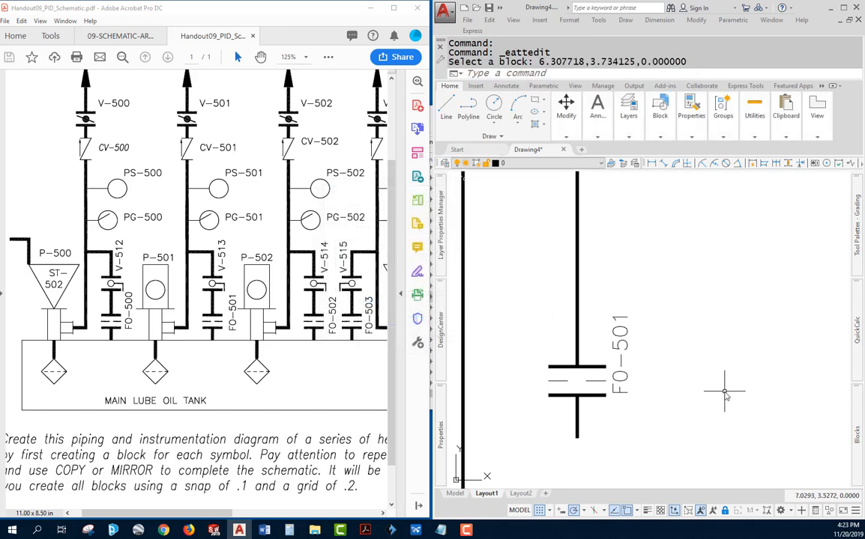
# - Move the block's F0-501 label about 0.15 straight up along the branch line
pyautogui.click(627, 395)
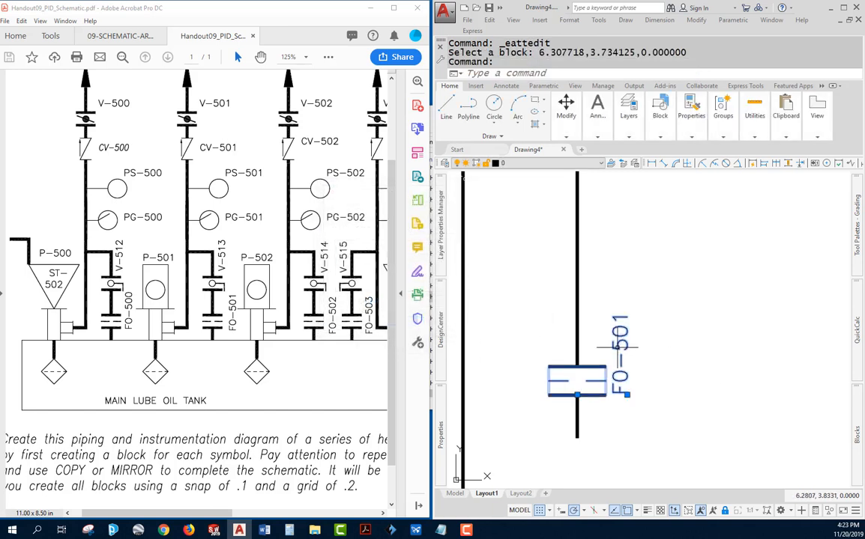
pyautogui.click(627, 395)
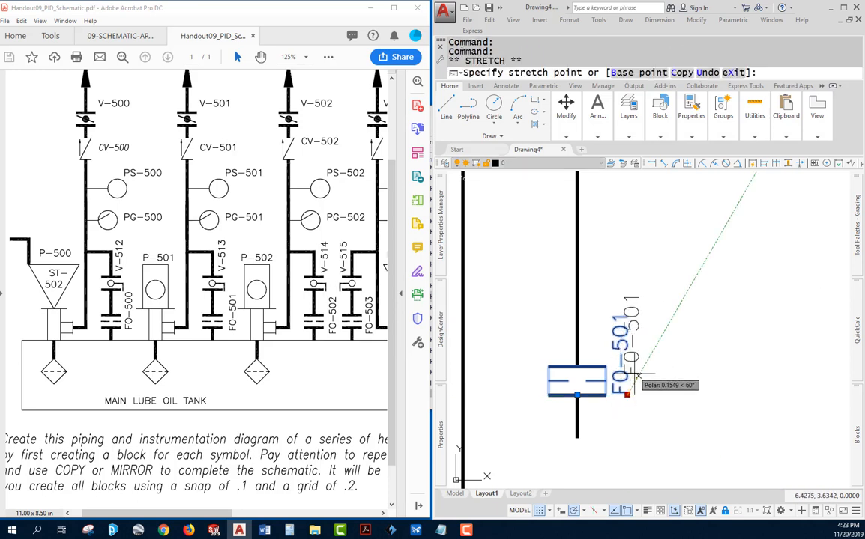
pyautogui.click(633, 373)
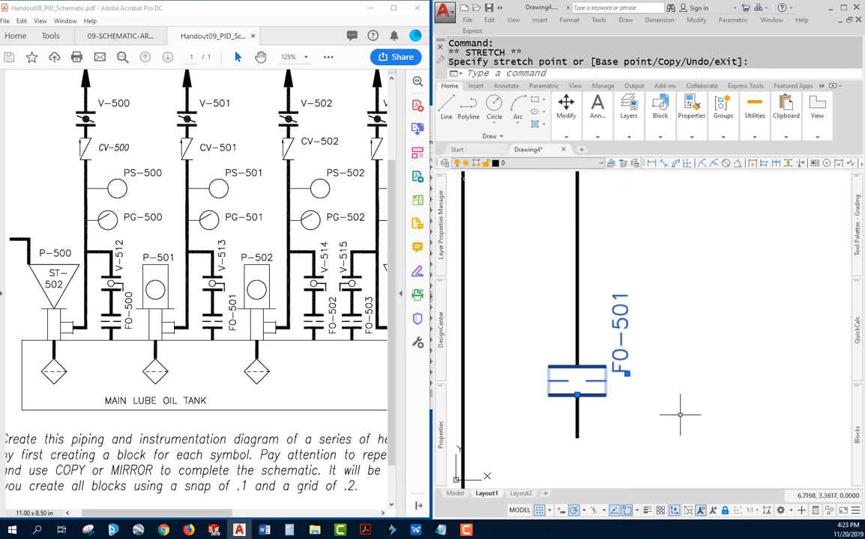
pyautogui.doubleClick(628, 351)
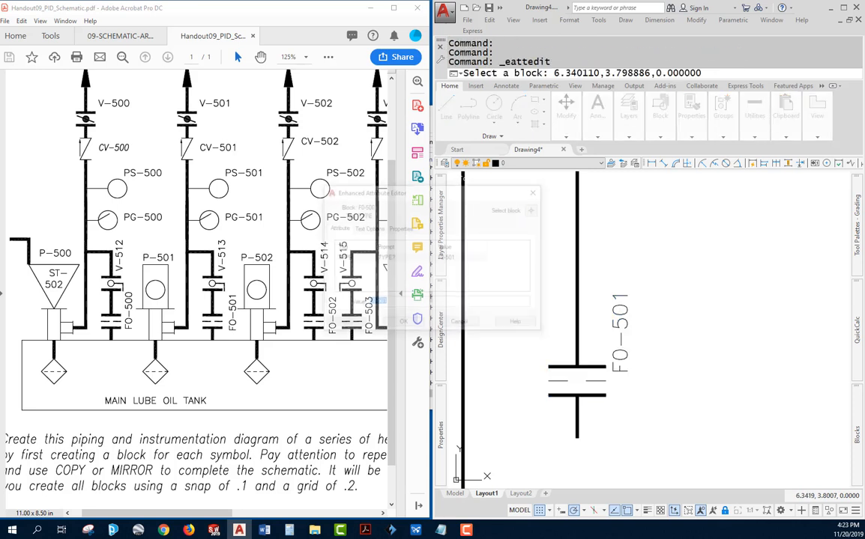
pyautogui.click(367, 228)
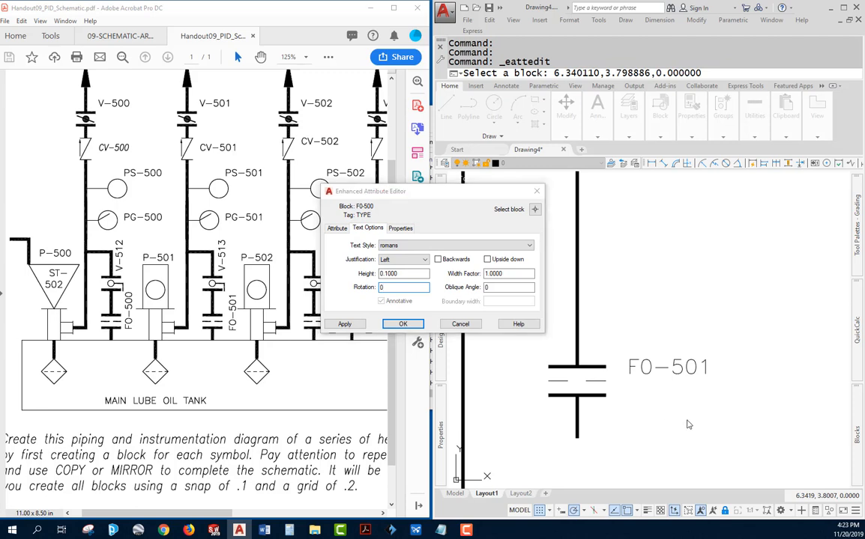
pyautogui.press('Escape')
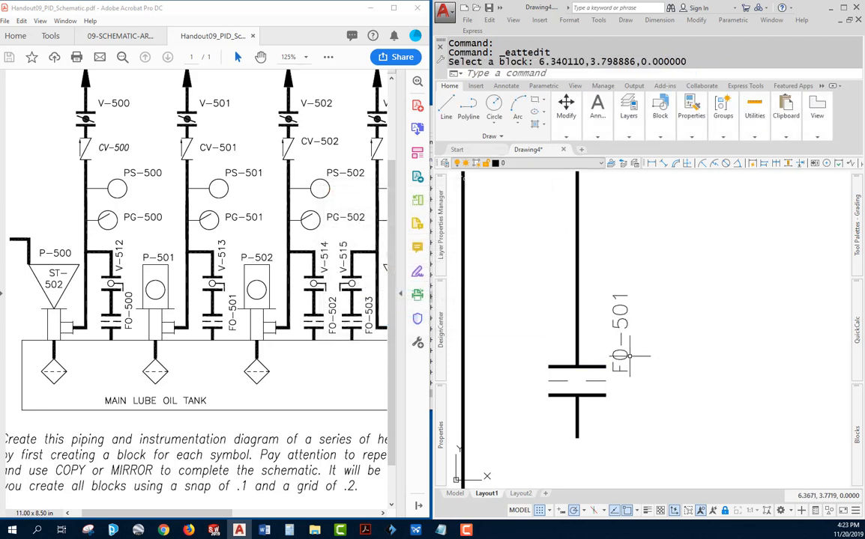
# - Set the text rotation of the block's F0-501 label to 0
pyautogui.doubleClick(619, 376)
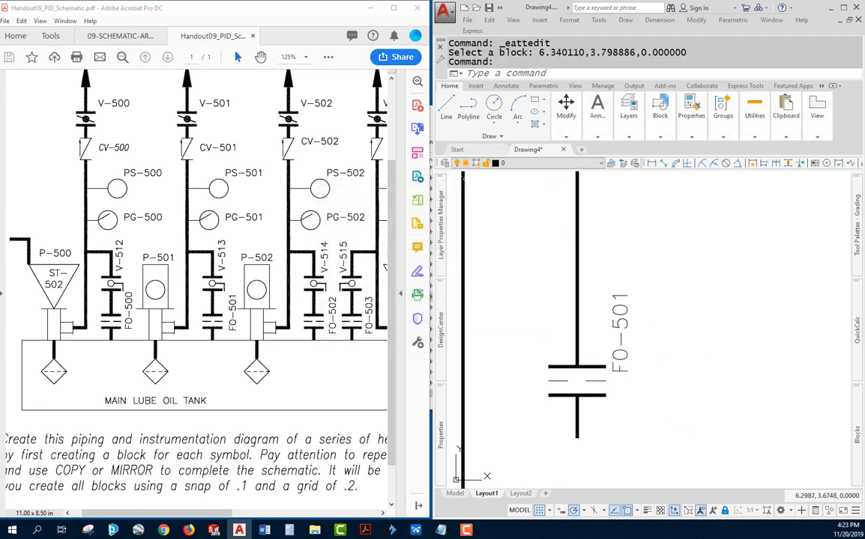
pyautogui.click(367, 228)
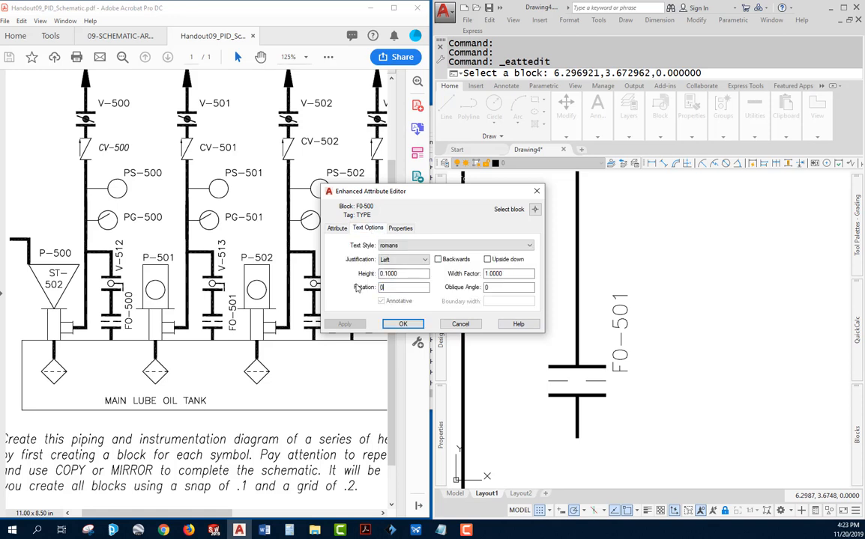
pyautogui.click(403, 324)
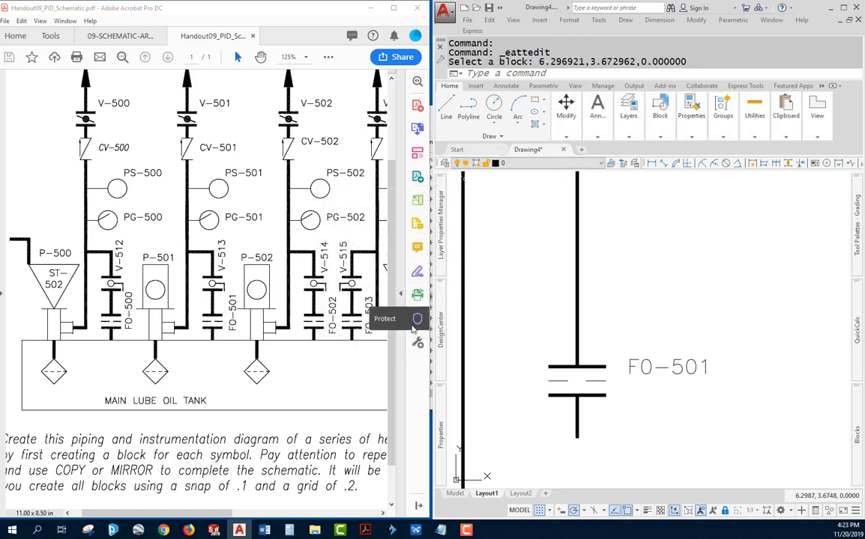
pyautogui.click(641, 411)
pyautogui.press('Escape')
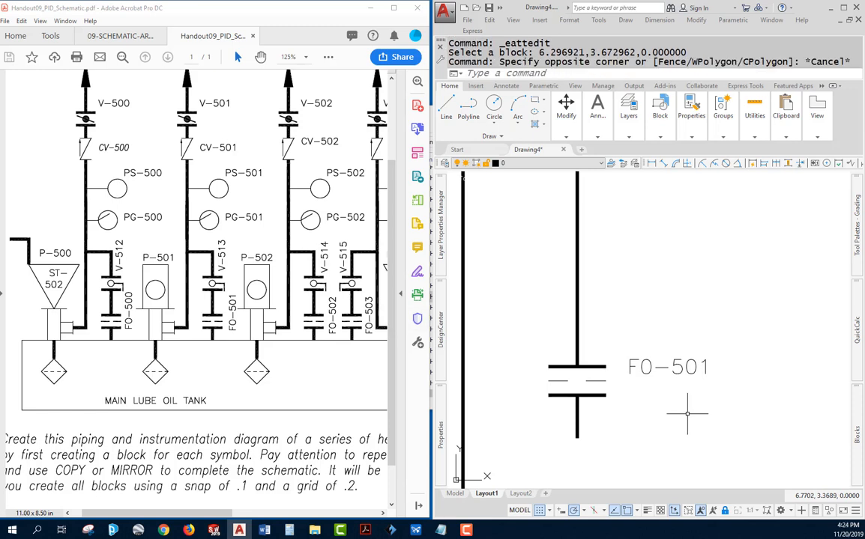
pyautogui.click(714, 346)
pyautogui.click(648, 379)
pyautogui.click(627, 372)
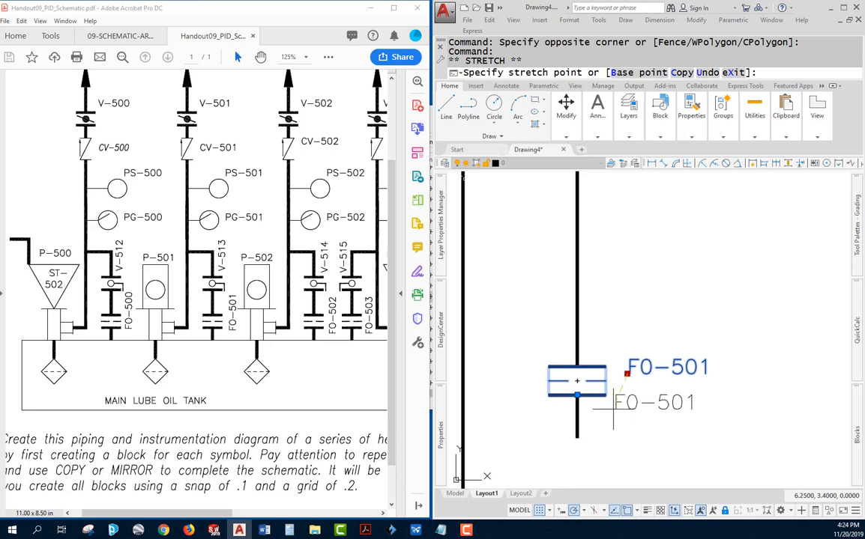
pyautogui.press('Escape')
pyautogui.press('Escape')
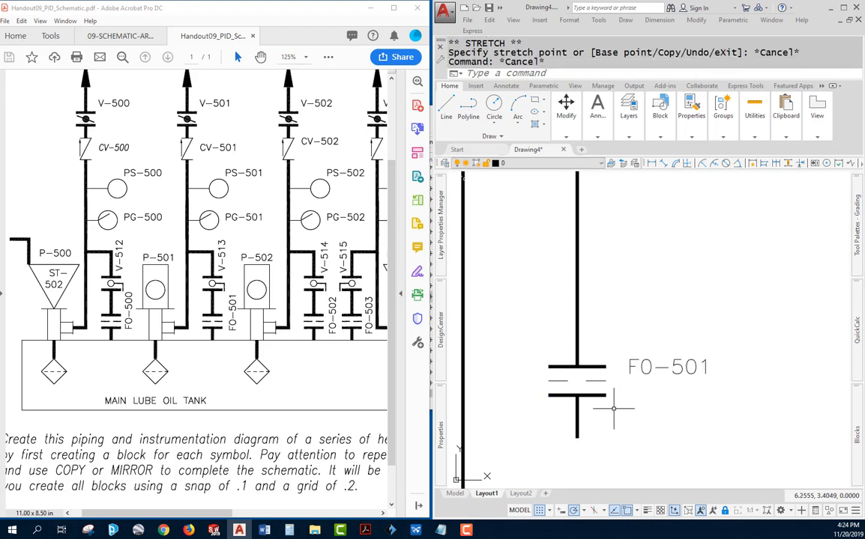
# - Undo the rotation change and the move of the F0-501 label
pyautogui.write('u')
pyautogui.press('Return')
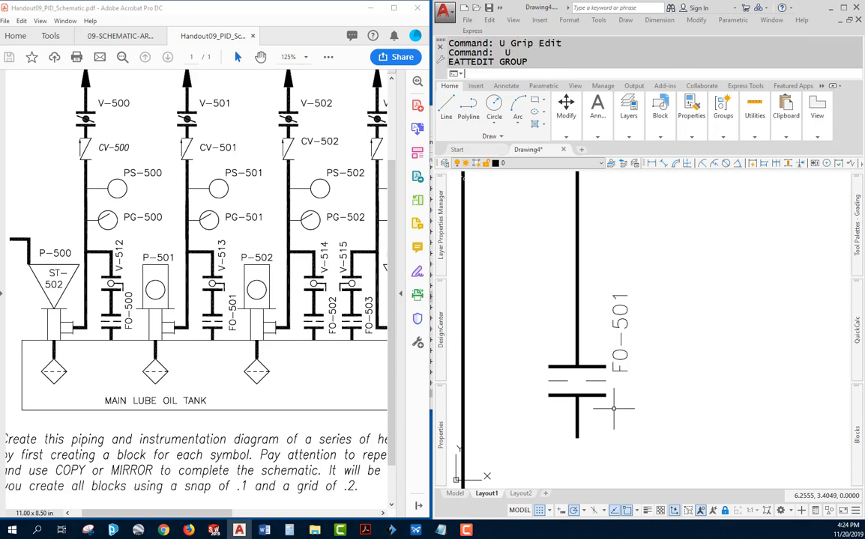
pyautogui.write('u')
pyautogui.press('Return')
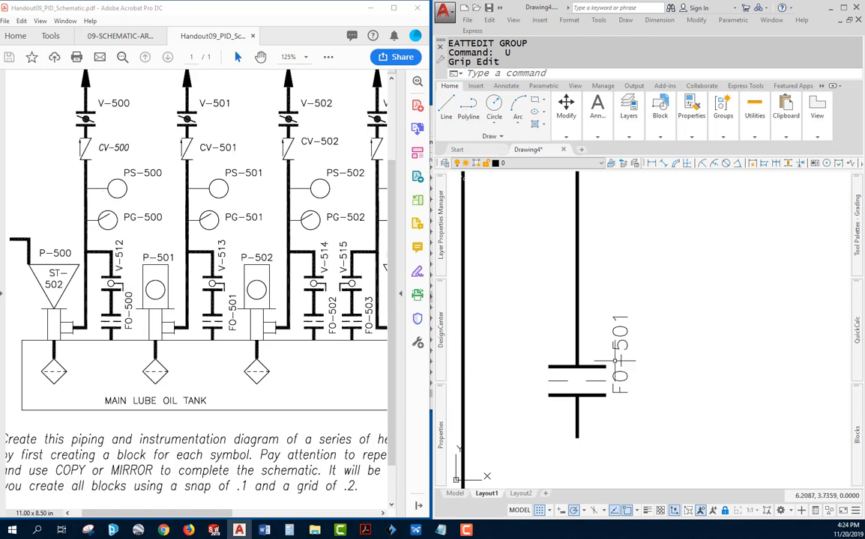
# - Start a new block definition named V-512 in the Block Editor
pyautogui.click(689, 351)
pyautogui.press('Escape')
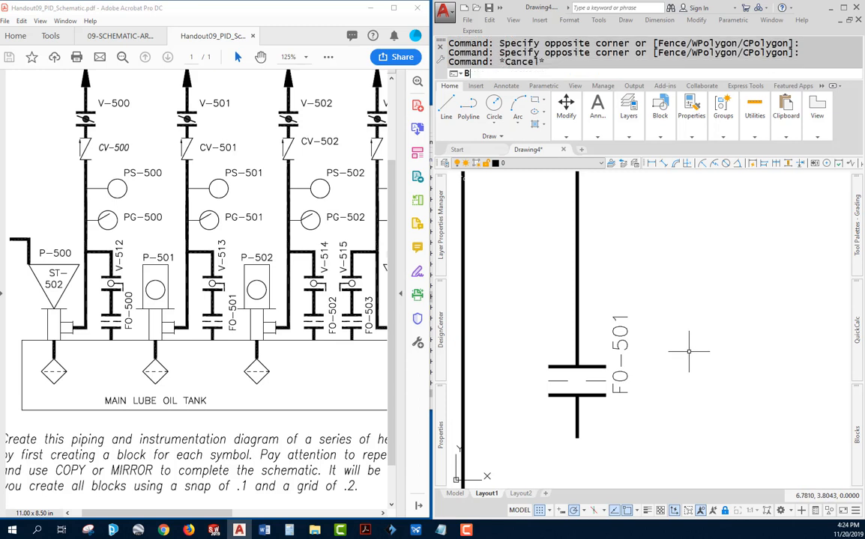
pyautogui.write('BE')
pyautogui.press('Return')
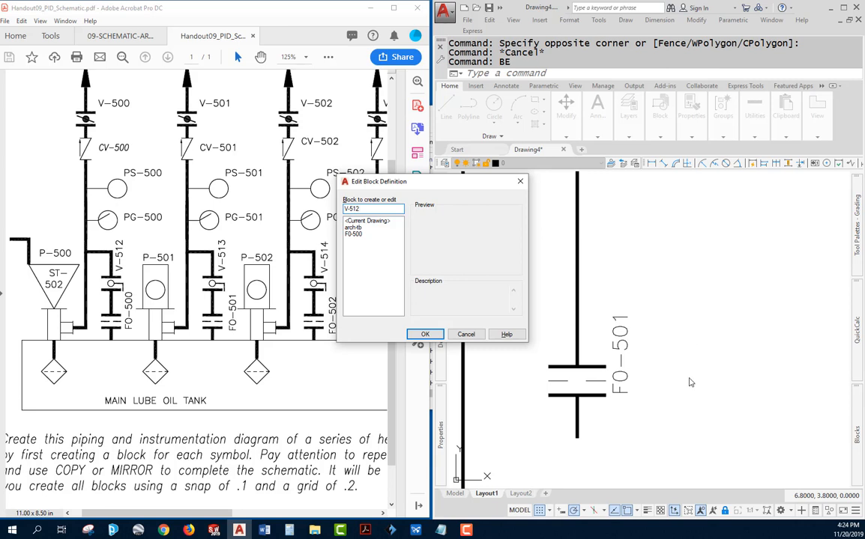
pyautogui.click(431, 335)
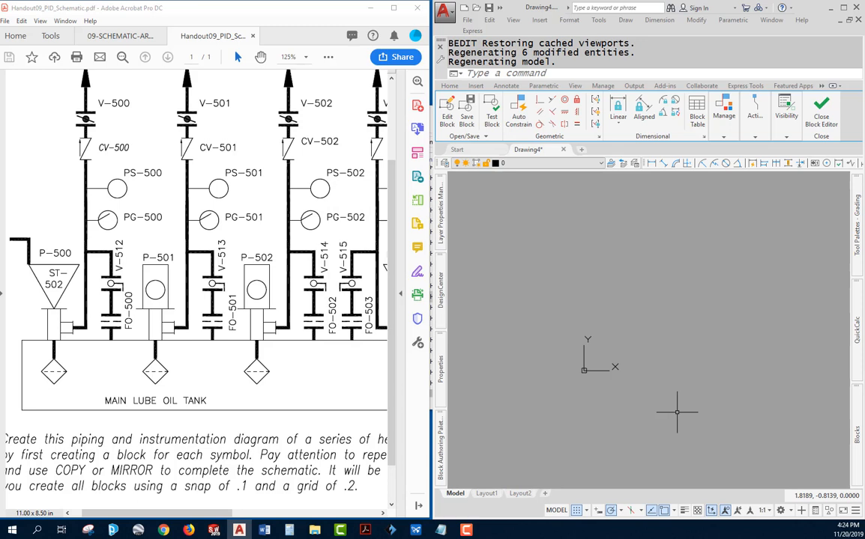
# - Insert the F0-500 block into the V-512 definition as the starting geometry
pyautogui.write('i')
pyautogui.press('Return')
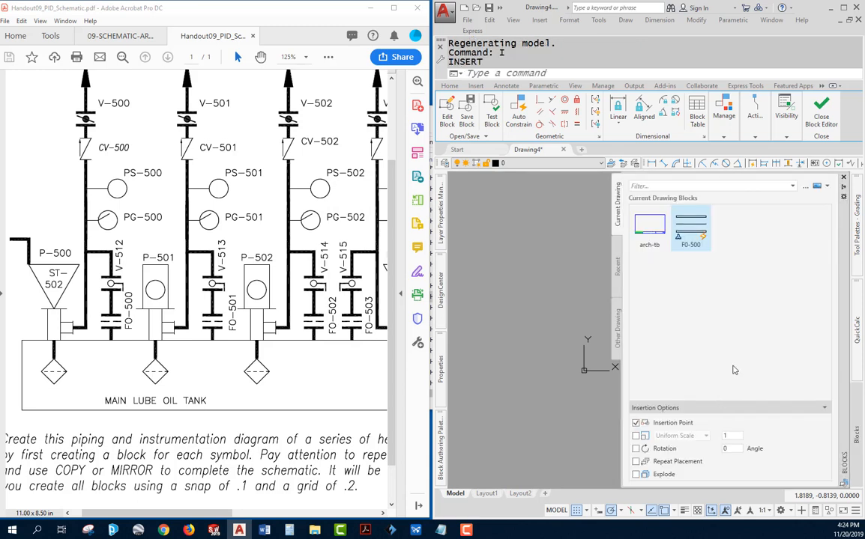
pyautogui.click(690, 224)
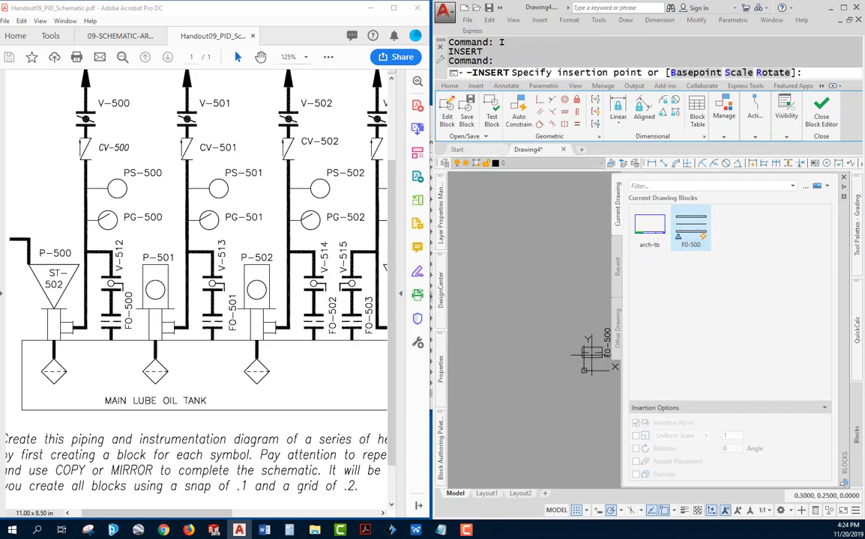
pyautogui.click(558, 352)
pyautogui.press('Escape')
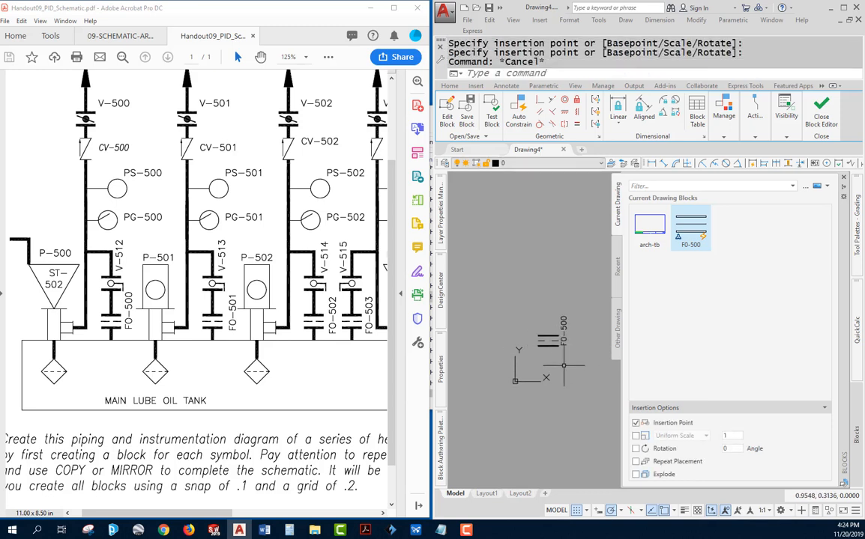
# - Explode the inserted F0-500 block and move its lines and TYPE attribute together diagonally away from the origin
pyautogui.scroll(3, 554, 345)
pyautogui.moveTo(554, 343); pyautogui.dragTo(643, 346, button='middle')
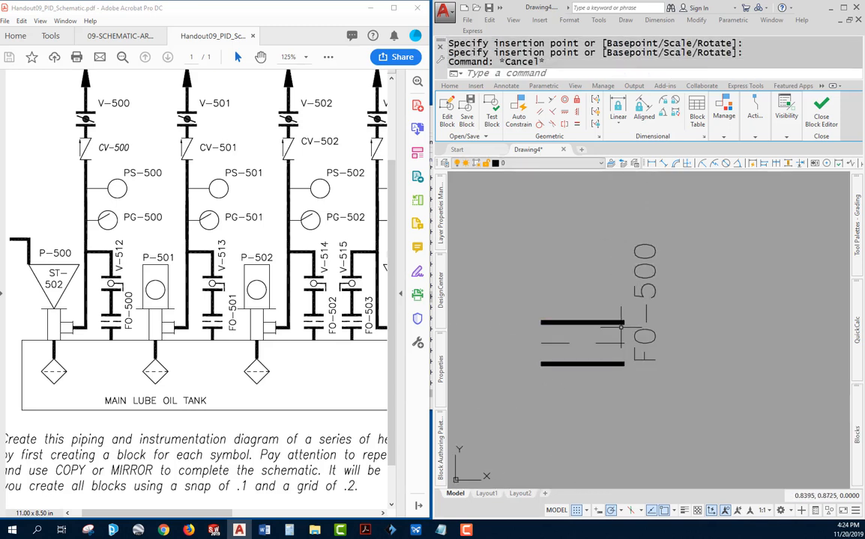
pyautogui.click(469, 442)
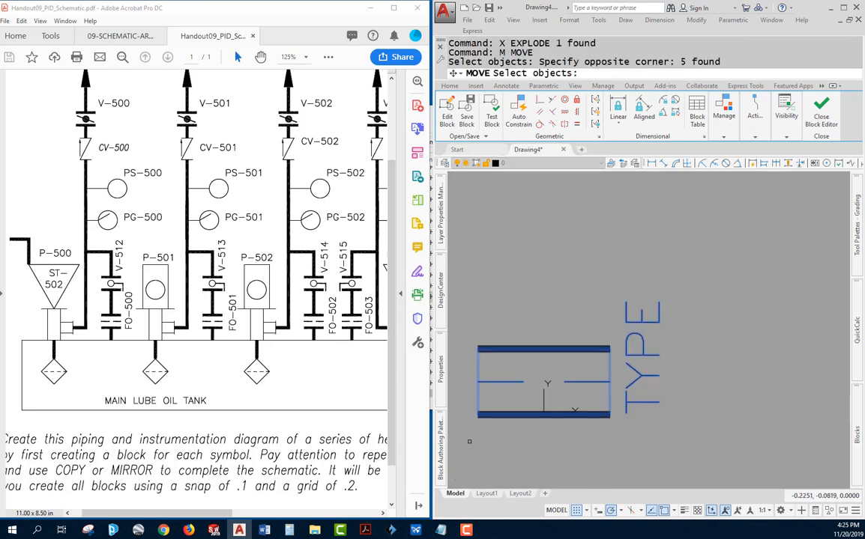
pyautogui.press('Return')
pyautogui.click(478, 447)
pyautogui.moveTo(633, 391); pyautogui.dragTo(562, 403, button='middle')
pyautogui.click(573, 360)
pyautogui.moveTo(586, 367); pyautogui.dragTo(533, 399, button='middle')
pyautogui.press('Escape')
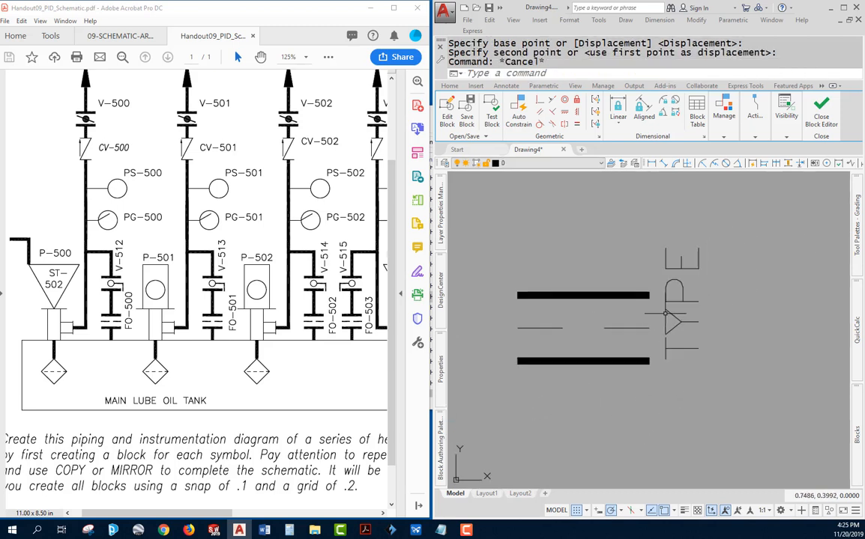
# - Set the default value of the TYPE attribute definition to V-512 and recheck its properties
pyautogui.click(675, 267)
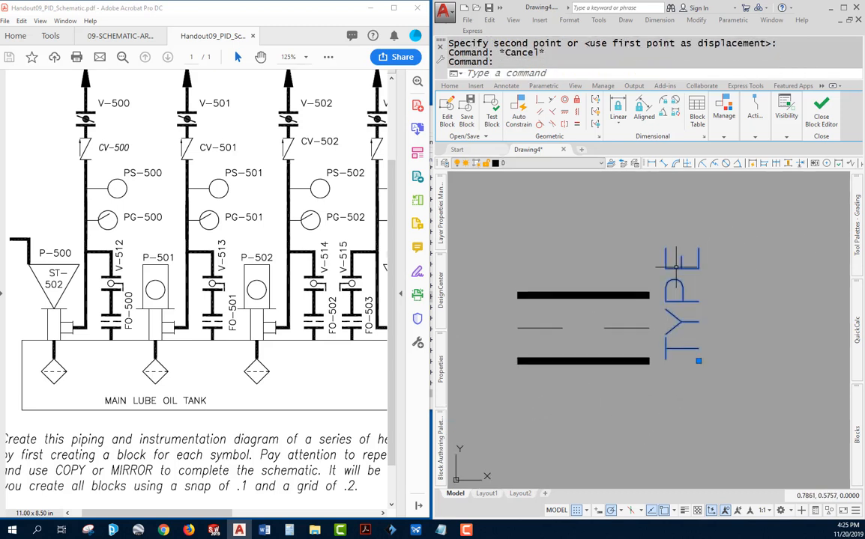
pyautogui.moveTo(444, 364)
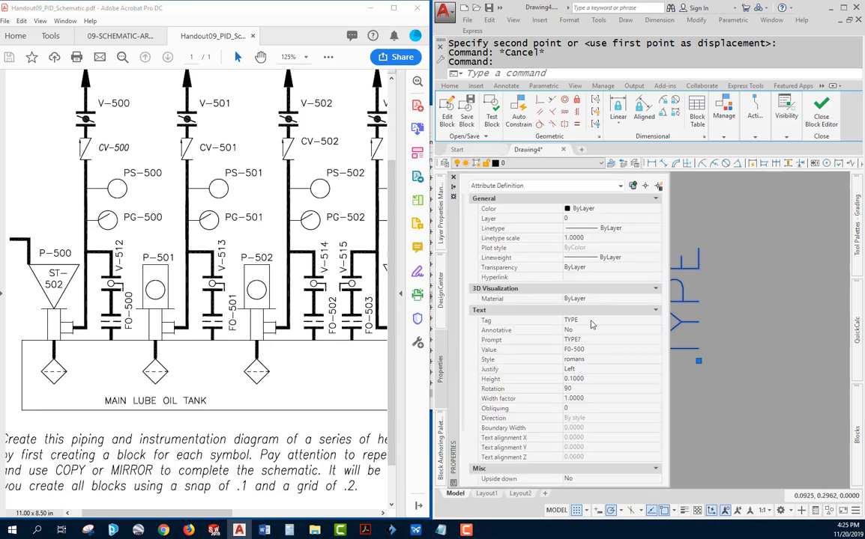
pyautogui.click(591, 350)
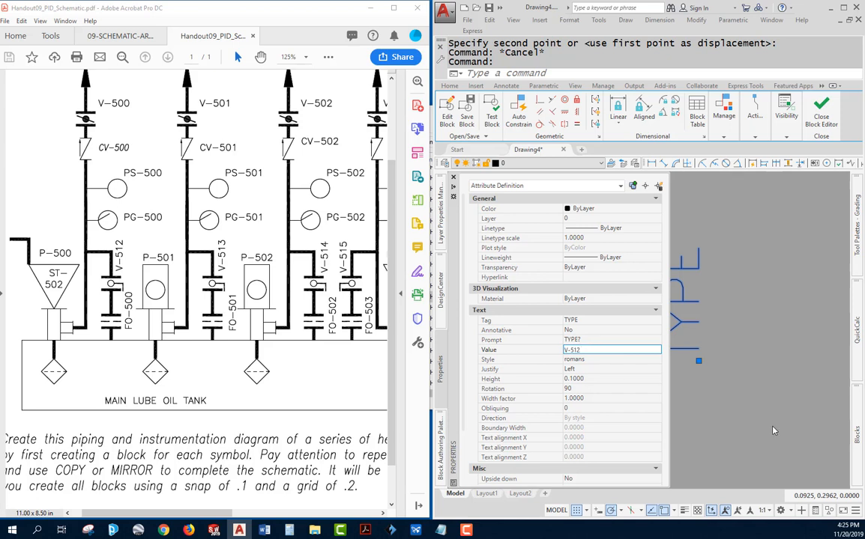
pyautogui.click(771, 428)
pyautogui.press('Escape')
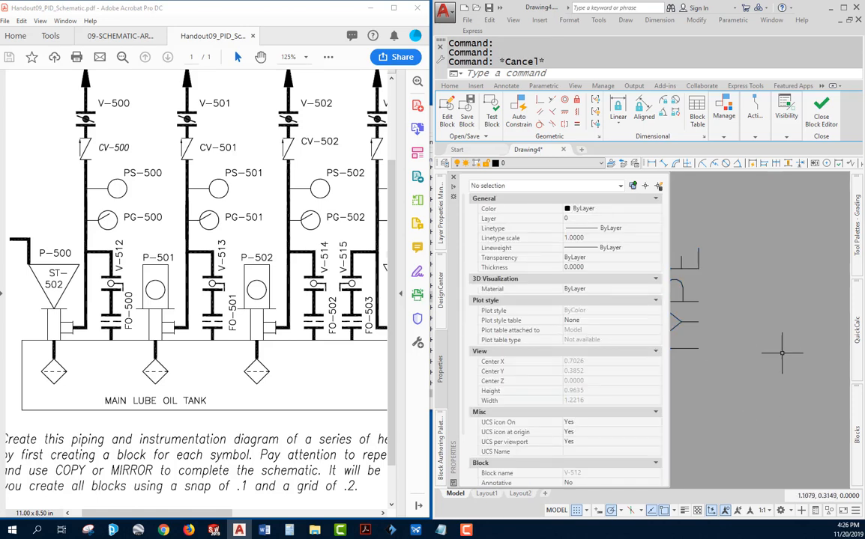
pyautogui.click(693, 346)
pyautogui.click(672, 416)
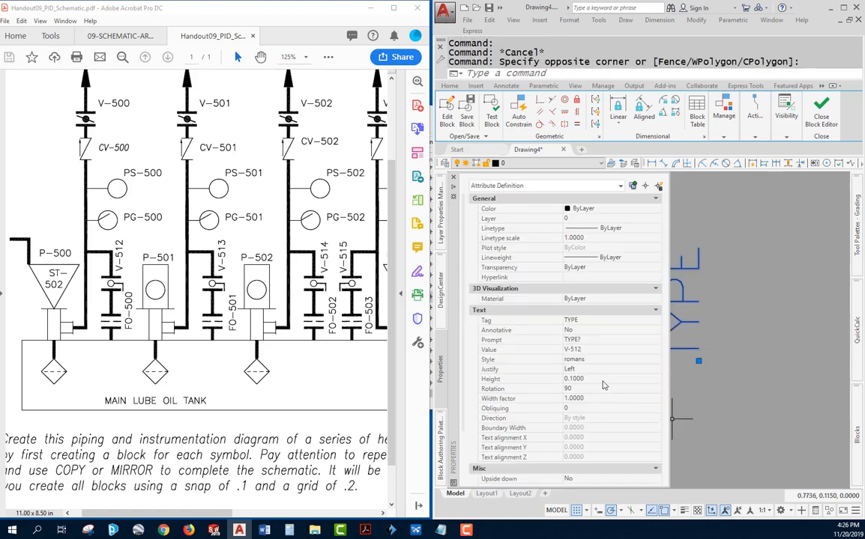
pyautogui.click(759, 434)
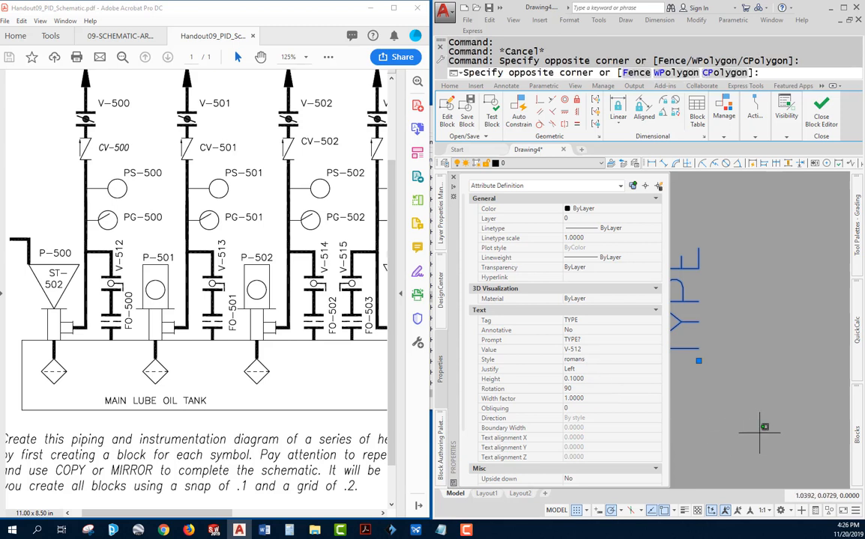
pyautogui.press('Escape')
pyautogui.click(756, 433)
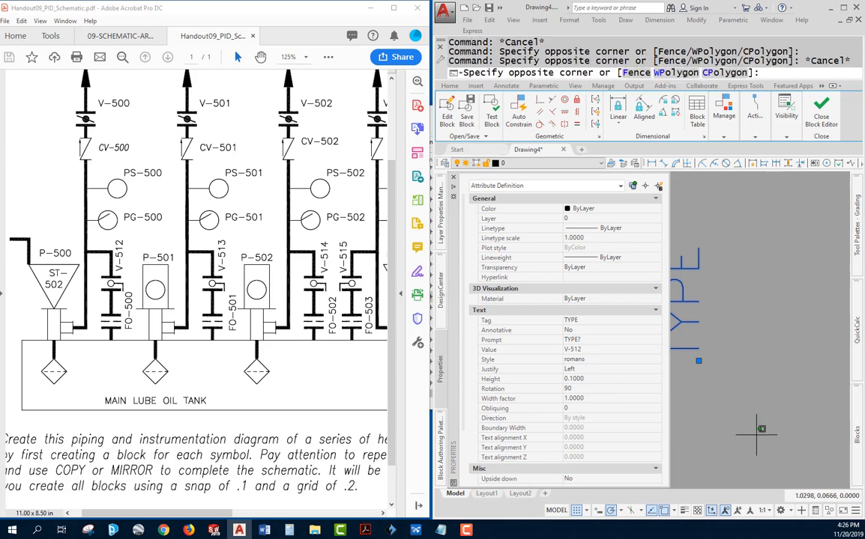
# - Delete the dashed centre line between the two thick bars of the V-512 symbol
pyautogui.press('Escape')
pyautogui.press('Escape')
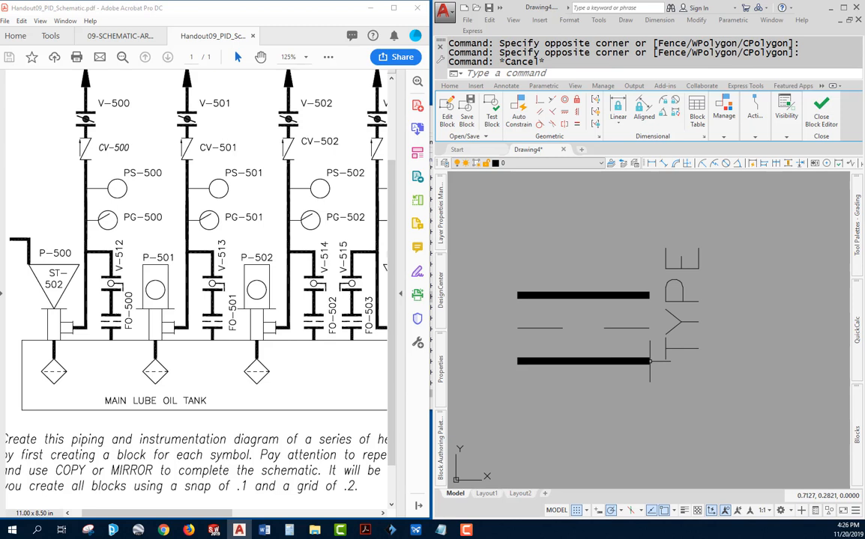
pyautogui.click(634, 326)
pyautogui.click(628, 328)
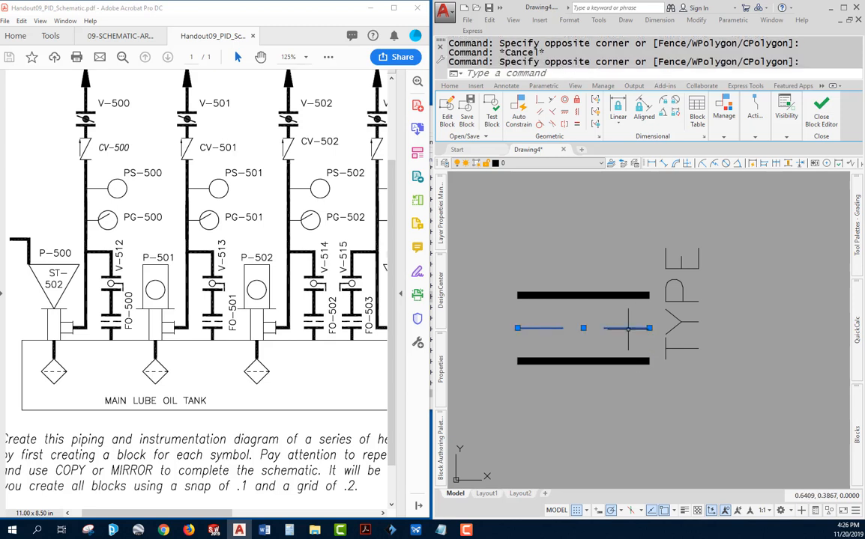
pyautogui.press('Delete')
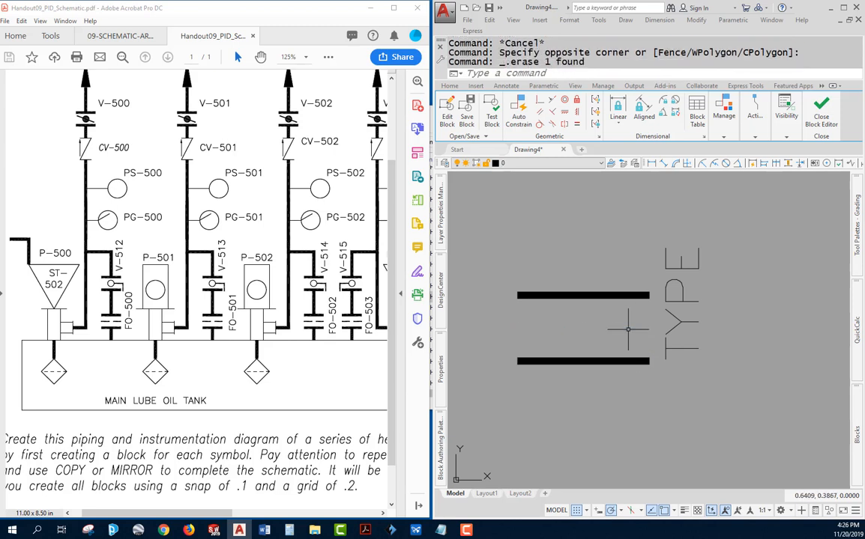
# - Draw a small circle centred at 0.5, 0.4, midway between the two thick bars and clear of both
pyautogui.write('c')
pyautogui.press('Return')
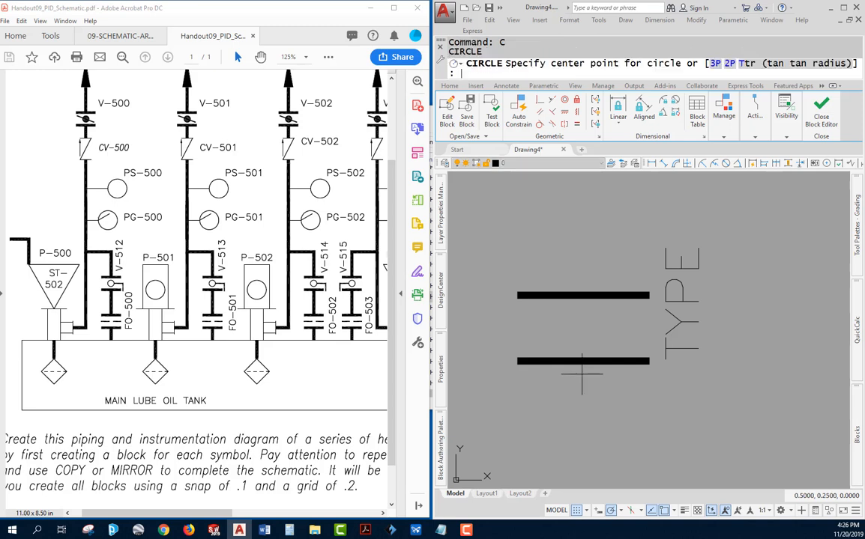
pyautogui.click(582, 327)
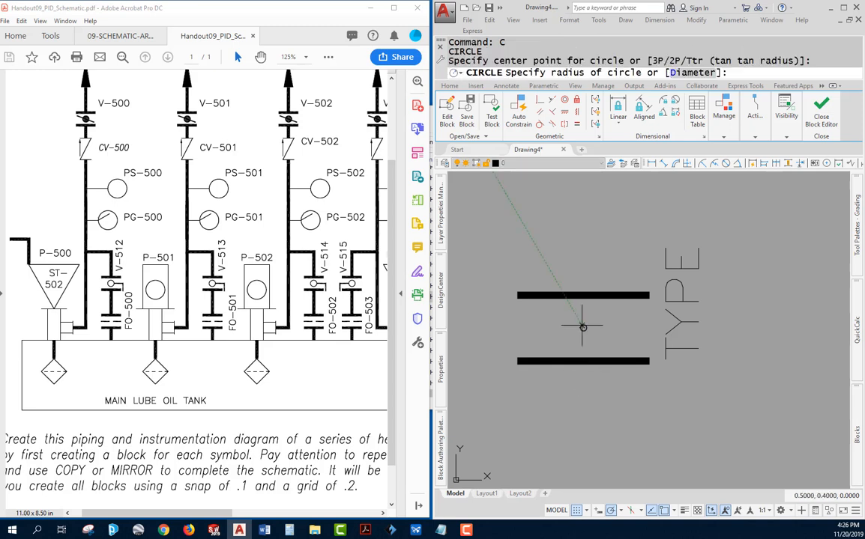
pyautogui.click(604, 327)
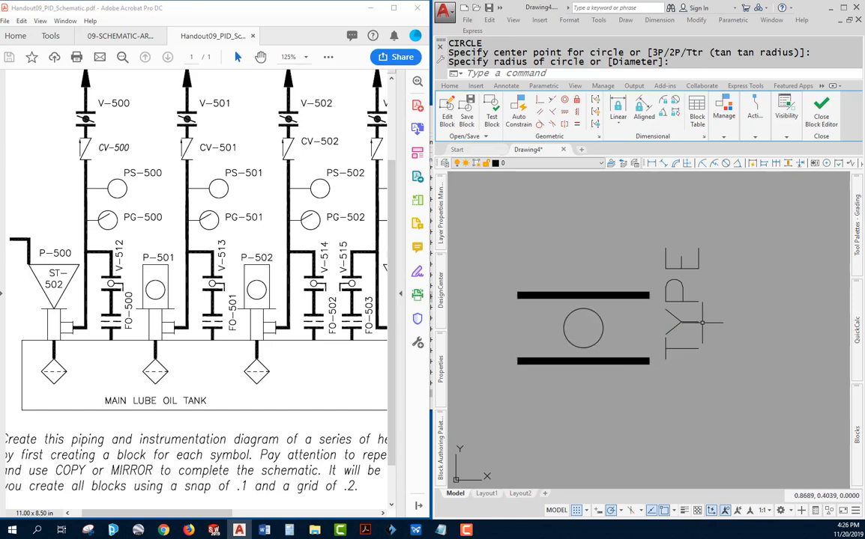
# - Move the vertical TYPE attribute to just above the right end of the upper thick bar
pyautogui.click(702, 348)
pyautogui.click(698, 361)
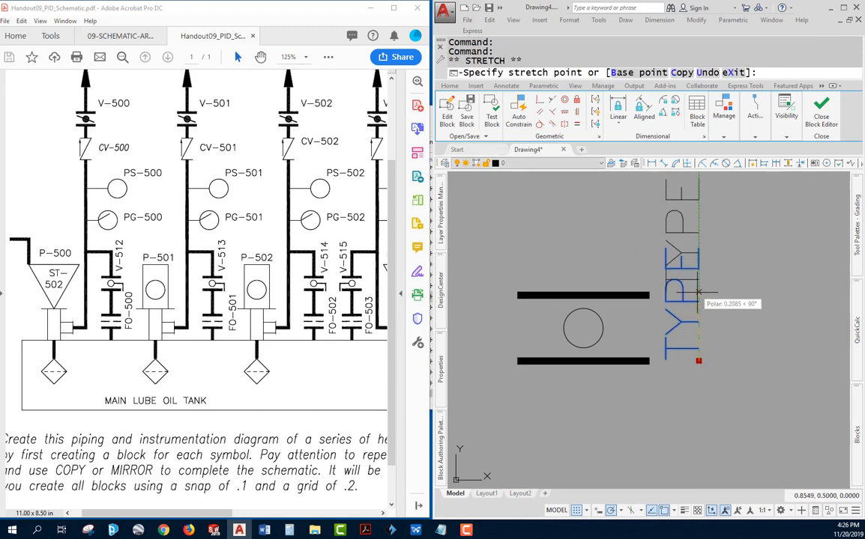
pyautogui.click(660, 293)
pyautogui.click(659, 294)
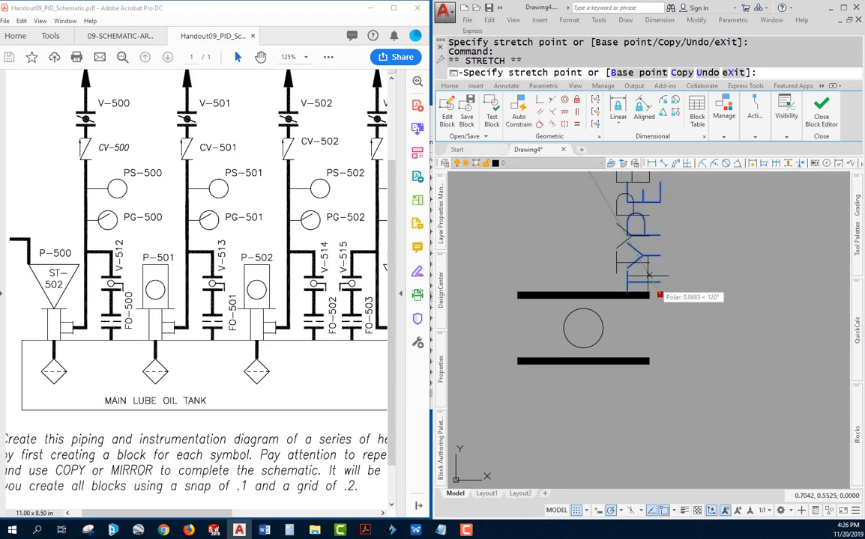
pyautogui.click(660, 276)
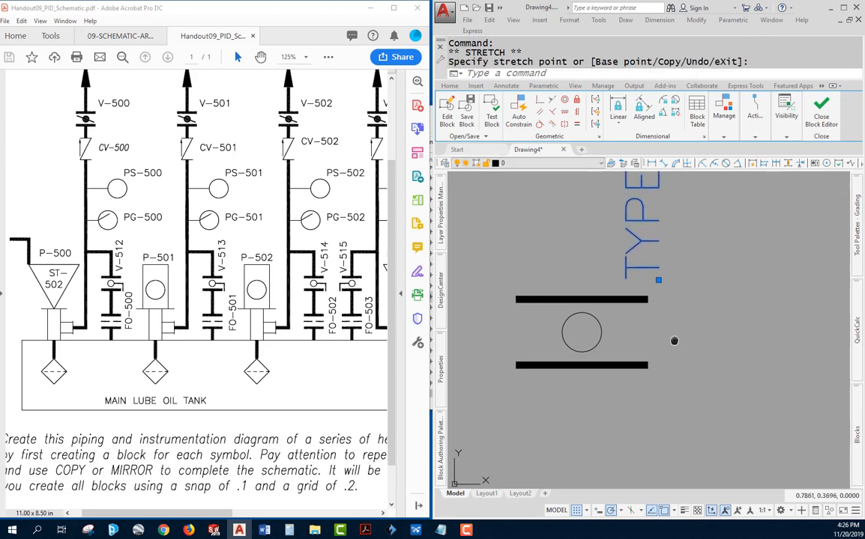
# - Draw a line from the circle's right quadrant horizontally past the bars' right ends, continuing vertically down to below the lower bar
pyautogui.moveTo(674, 338); pyautogui.dragTo(657, 361, button='middle')
pyautogui.write('L')
pyautogui.press('Return')
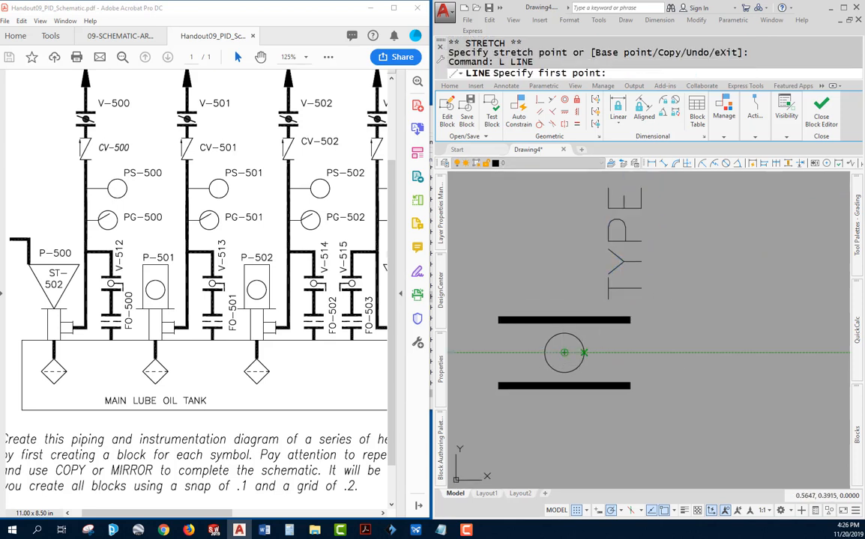
pyautogui.click(583, 352)
pyautogui.click(661, 352)
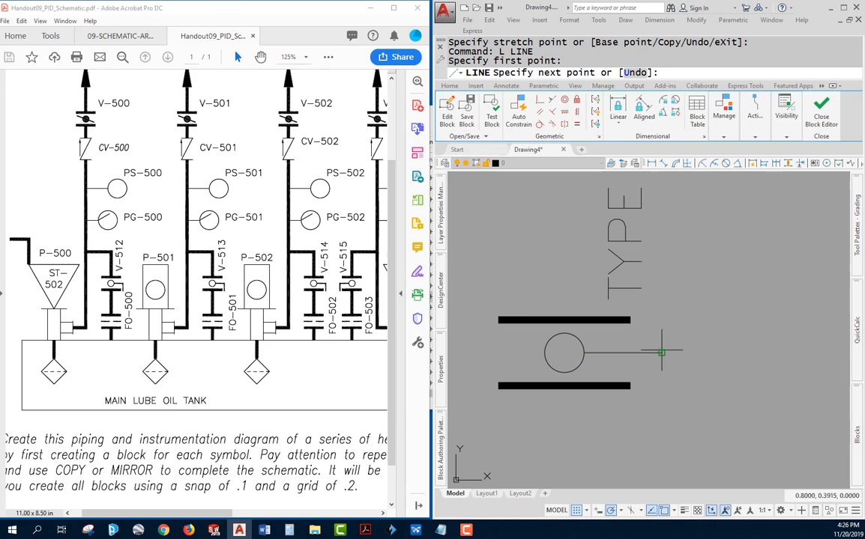
pyautogui.click(660, 414)
pyautogui.press('Escape')
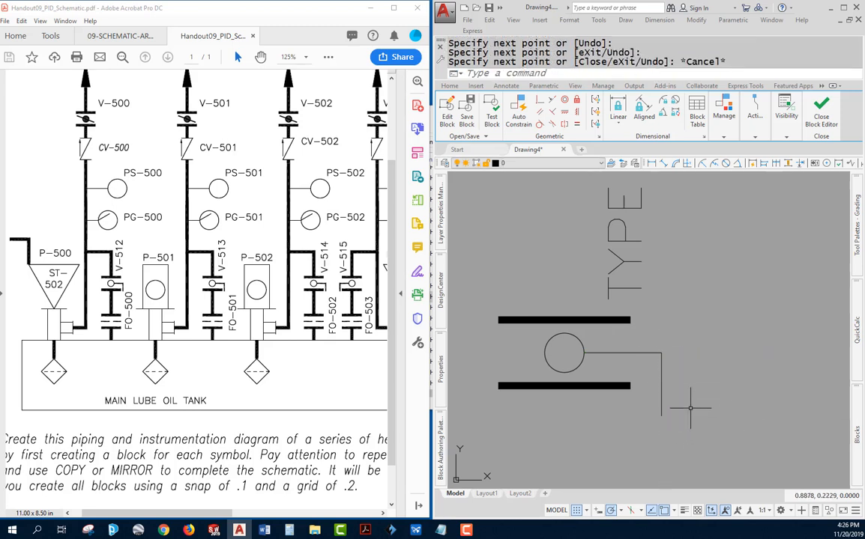
# - Close the Block Editor with the changes to V-512 saved, and dismiss the Layer Properties Manager
pyautogui.scroll(-2, 707, 398)
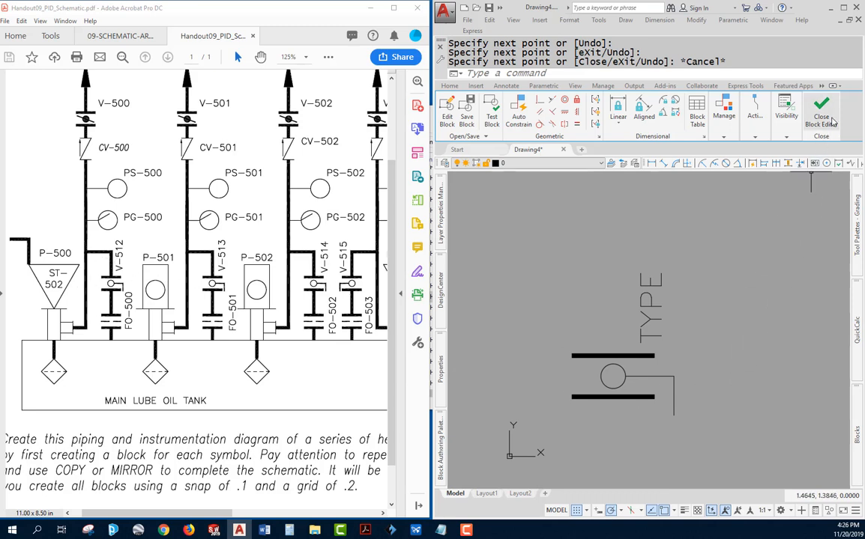
pyautogui.moveTo(735, 331); pyautogui.dragTo(741, 320, button='middle')
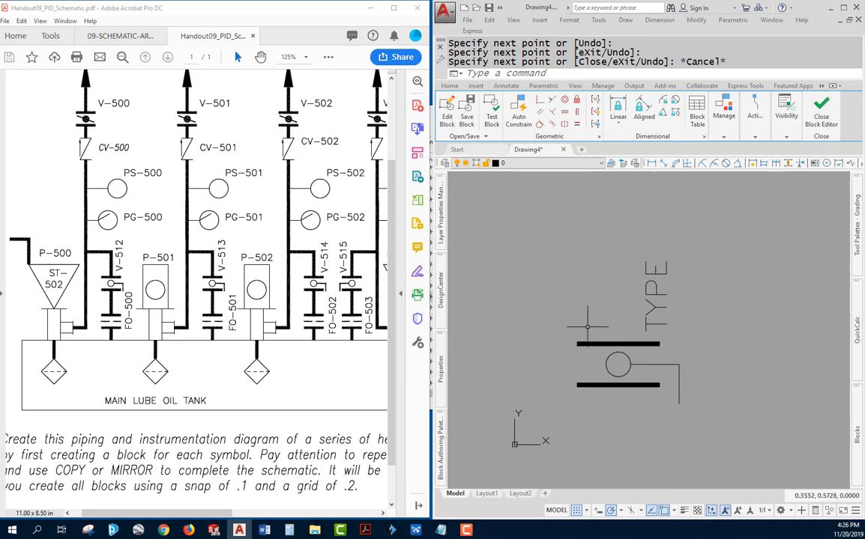
pyautogui.click(556, 326)
pyautogui.click(681, 401)
pyautogui.press('Escape')
pyautogui.press('Escape')
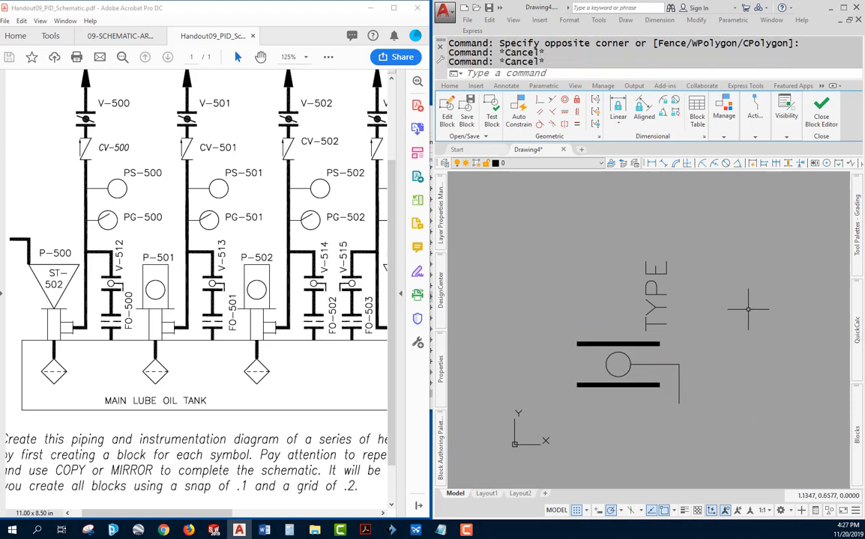
pyautogui.click(821, 112)
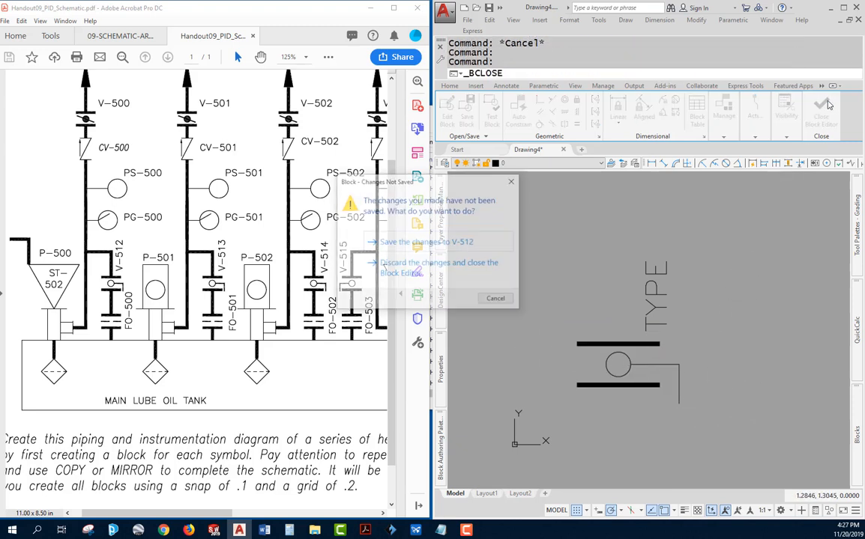
pyautogui.click(439, 244)
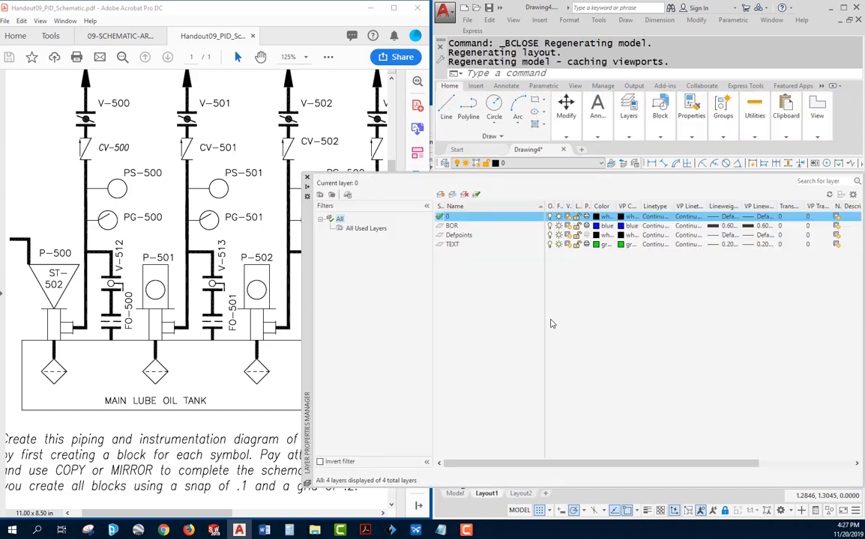
pyautogui.click(307, 178)
# - Regenerate the drawing and send the F0-501 block to the back of the draw order
pyautogui.scroll(-2, 730, 392)
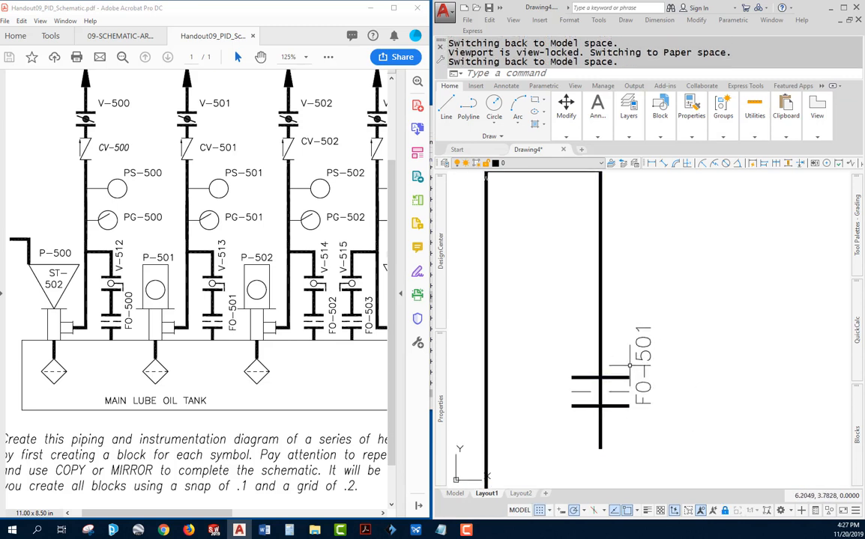
pyautogui.scroll(-2, 645, 386)
pyautogui.write('RE')
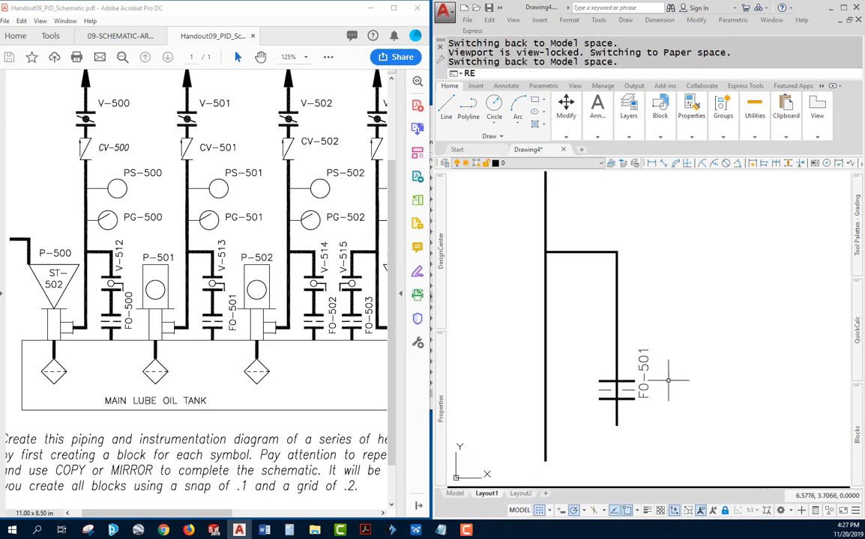
pyautogui.press('Return')
pyautogui.click(645, 391)
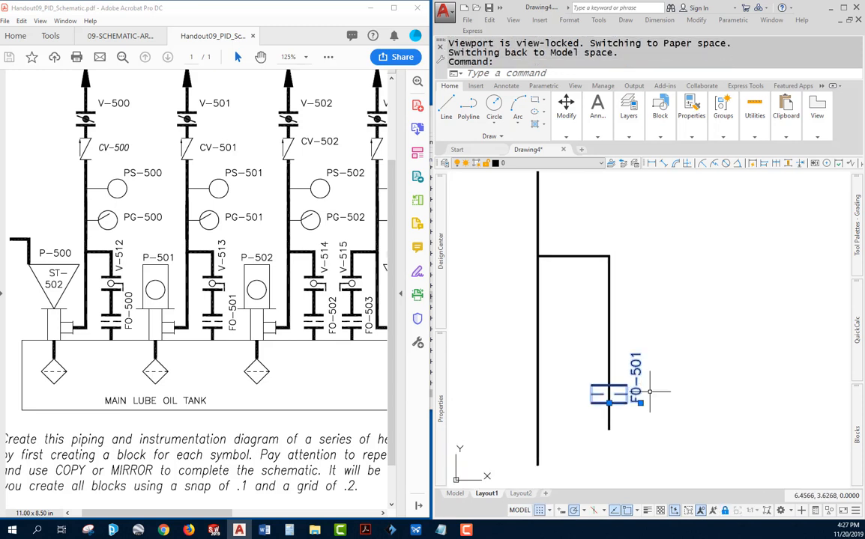
pyautogui.write('DR')
pyautogui.press('Return')
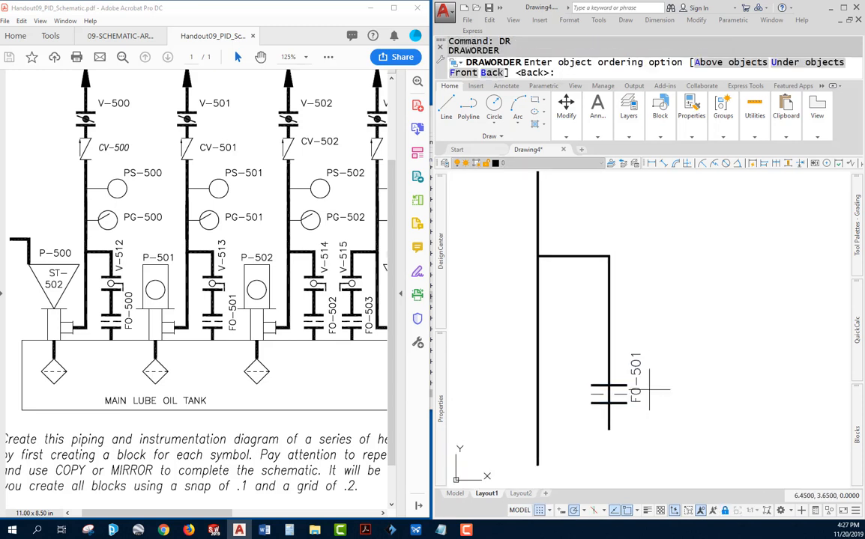
pyautogui.write('B')
pyautogui.press('Return')
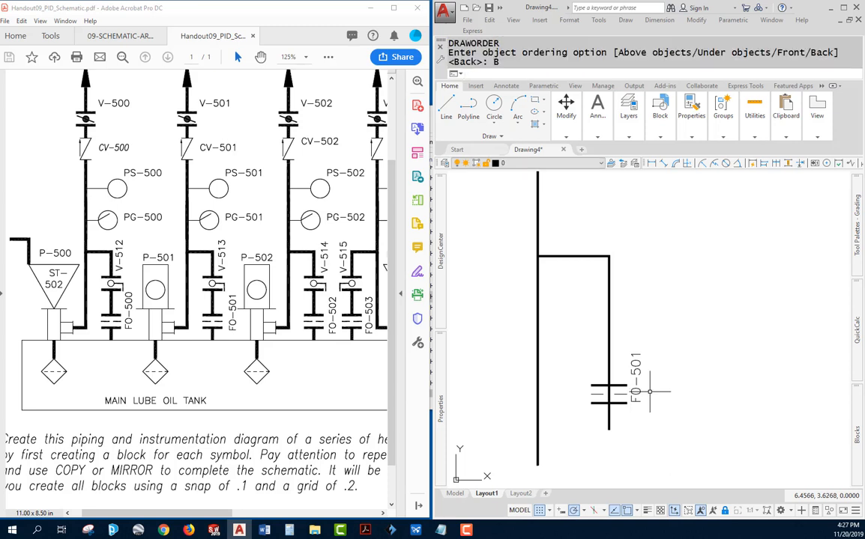
pyautogui.press('Escape')
# - Bring the F0-501 block to the front of the draw order, above the pipe polyline
pyautogui.press('Return')
pyautogui.click(635, 391)
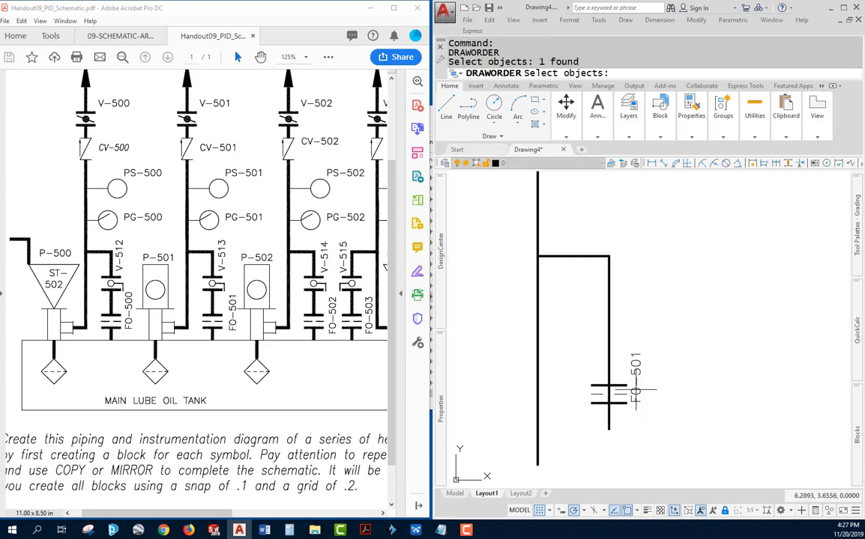
pyautogui.press('Return')
pyautogui.write('F')
pyautogui.press('Return')
pyautogui.press('Escape')
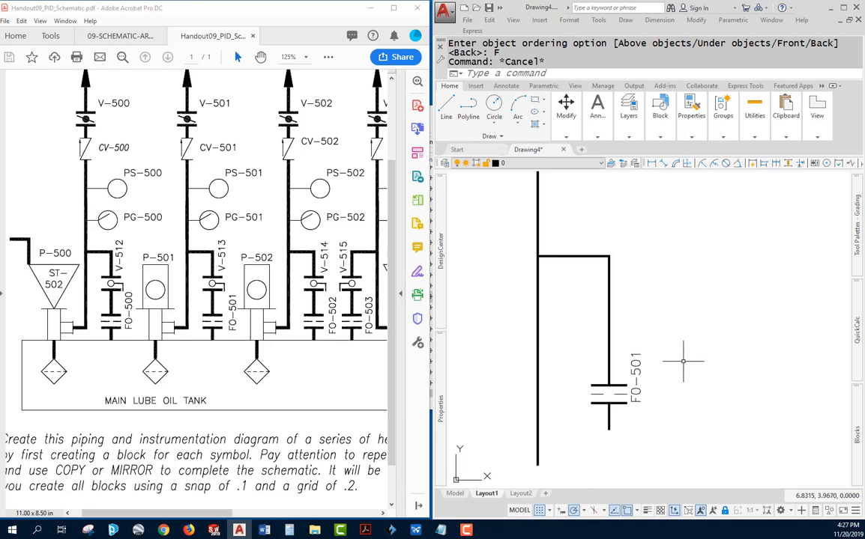
# - Insert the V-512 block in the empty area to the right of the branch pipe, above F0-501
pyautogui.moveTo(682, 361); pyautogui.dragTo(669, 373, button='middle')
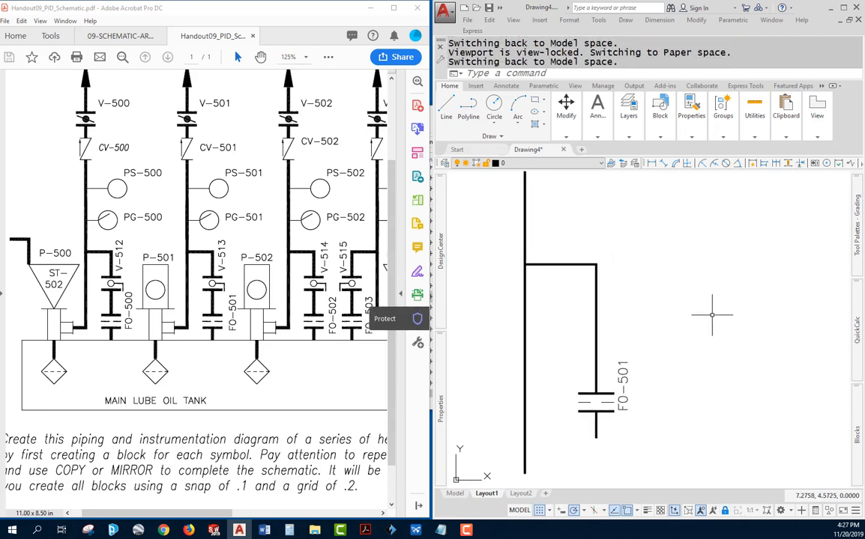
pyautogui.moveTo(860, 416)
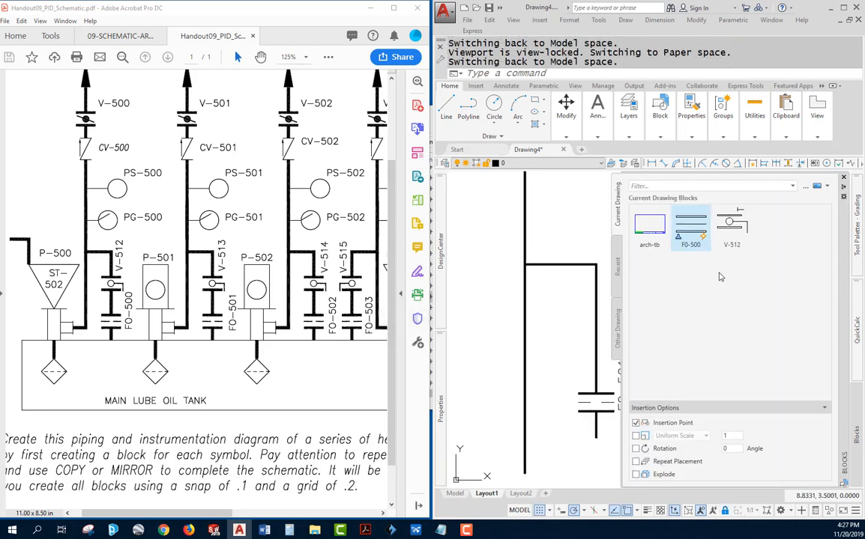
pyautogui.click(731, 224)
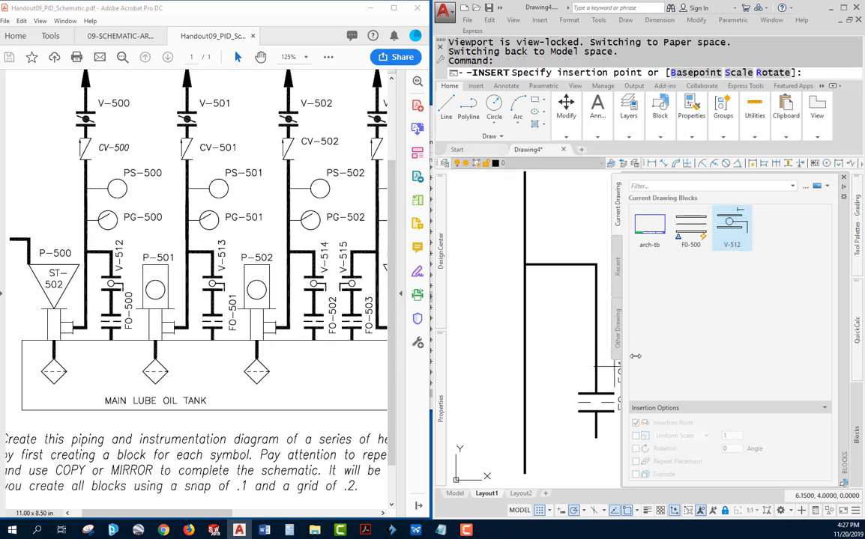
pyautogui.click(723, 241)
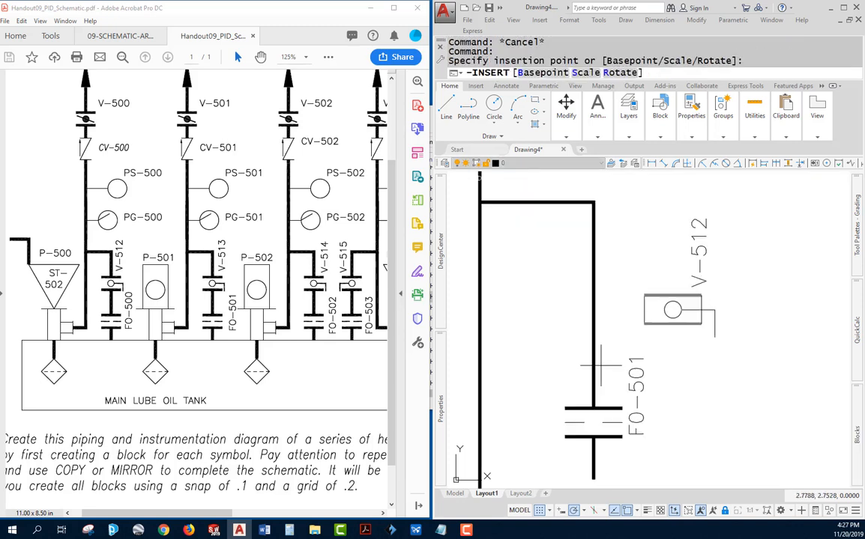
pyautogui.scroll(3, 600, 367)
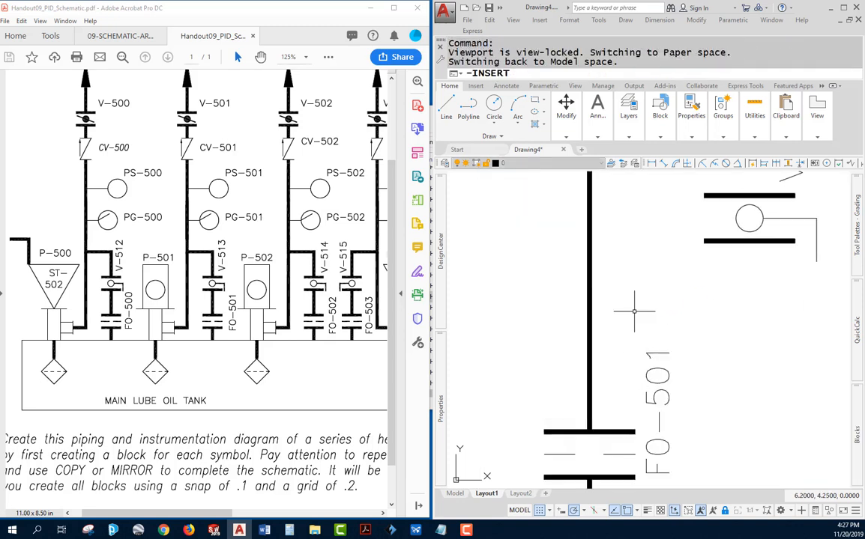
pyautogui.moveTo(758, 270); pyautogui.dragTo(653, 348, button='middle')
pyautogui.press('Escape')
pyautogui.moveTo(697, 265); pyautogui.dragTo(679, 300, button='middle')
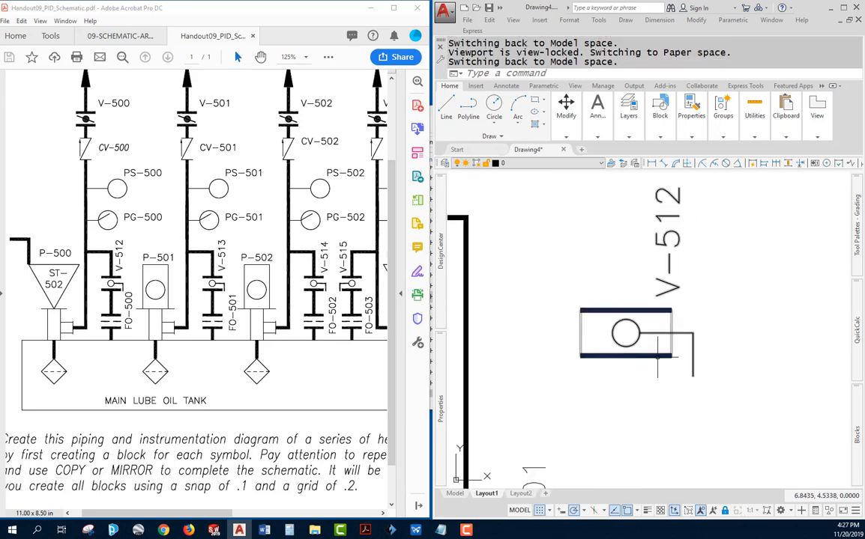
# - Open the V-512 block definition in the Block Editor
pyautogui.click(657, 356)
pyautogui.press('Escape')
pyautogui.write('BE')
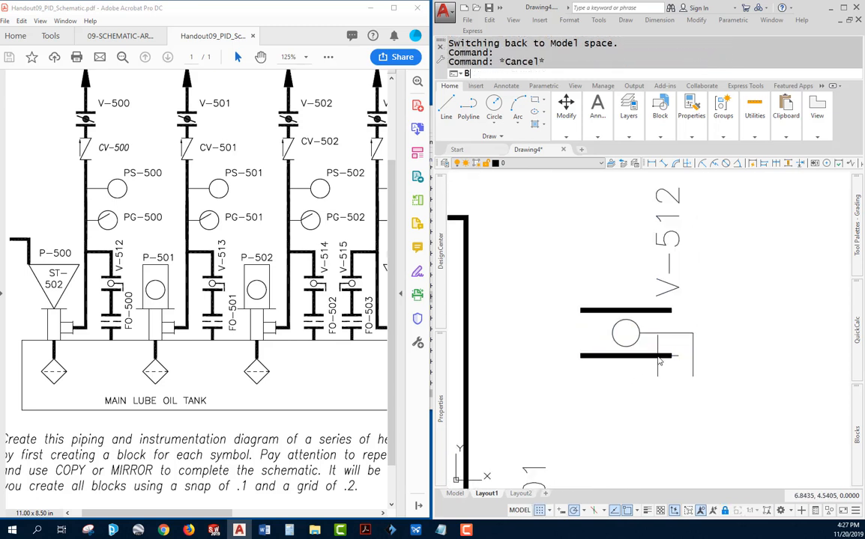
pyautogui.press('Return')
pyautogui.click(357, 242)
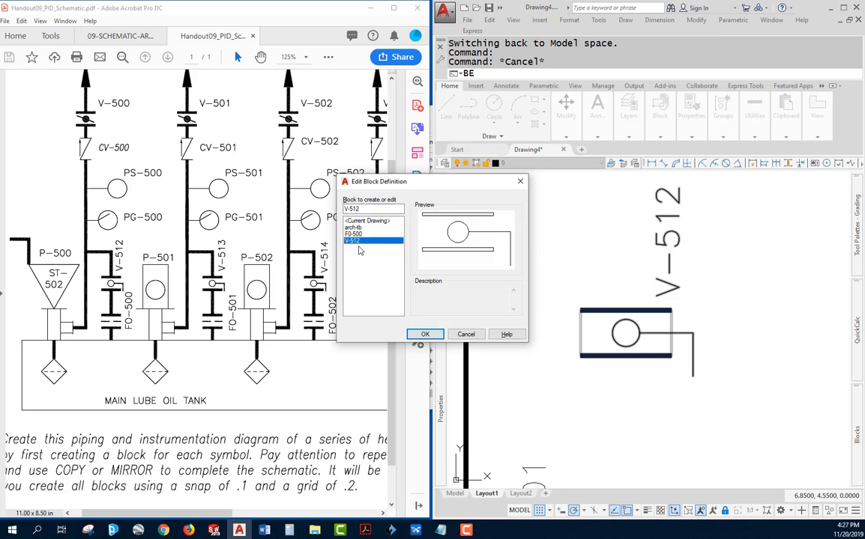
pyautogui.click(430, 338)
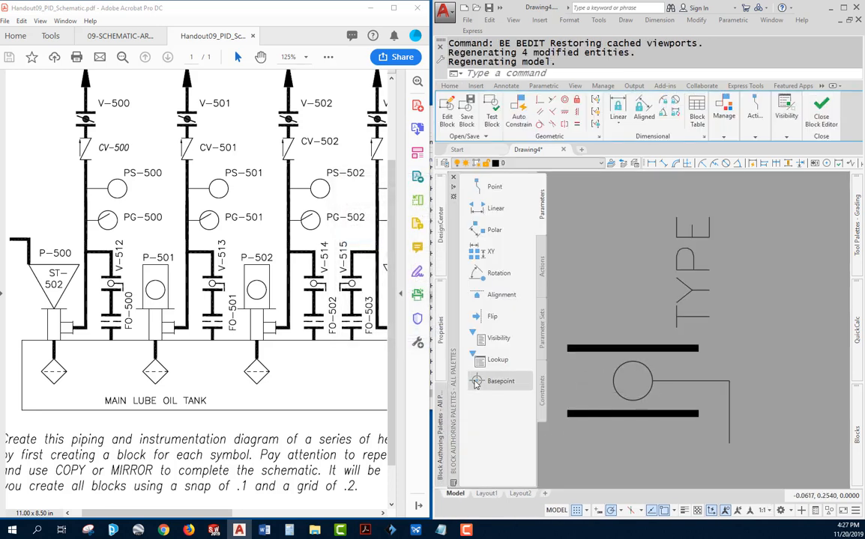
# - Place a Basepoint parameter at the midpoint of the lower thick bar and close the Block Editor, saving the changes to V-512
pyautogui.click(496, 381)
pyautogui.click(631, 414)
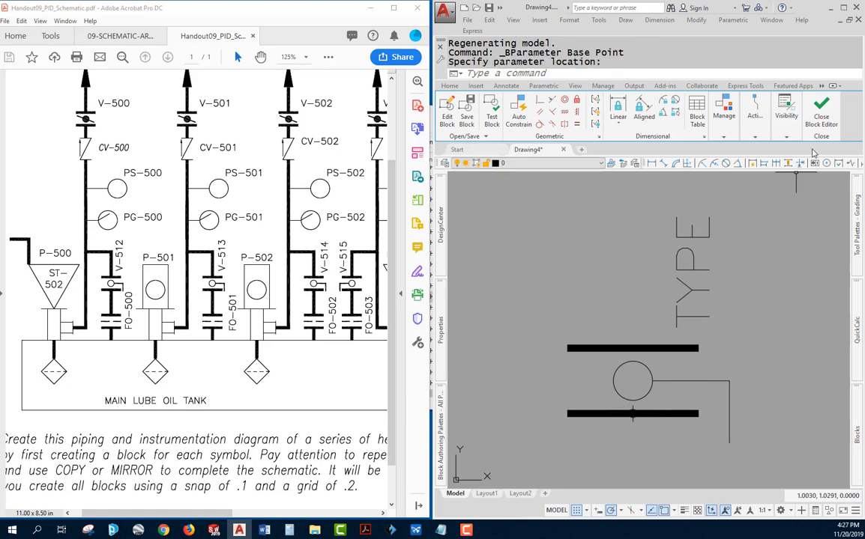
pyautogui.click(821, 111)
pyautogui.click(424, 243)
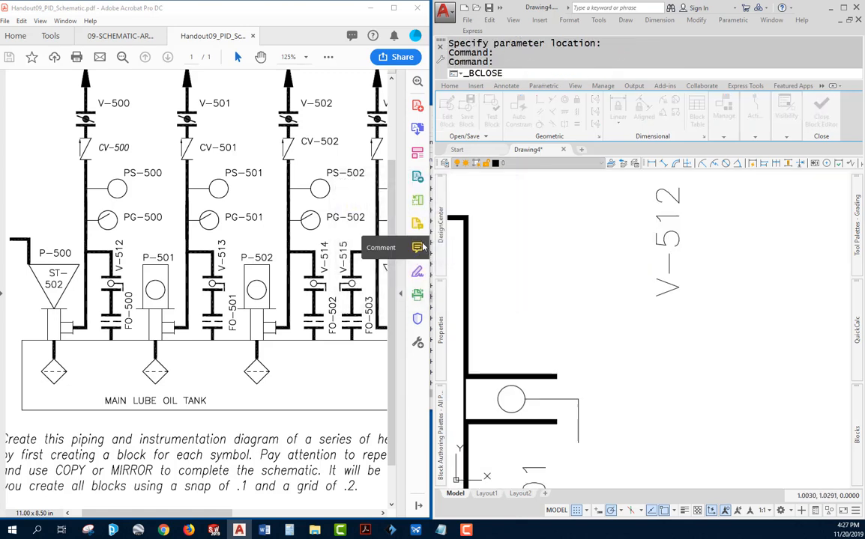
# - Move the V-512 block by its base point onto the vertical branch pipe, above the F0-501 block
pyautogui.scroll(2, 704, 296)
pyautogui.scroll(-1, 636, 341)
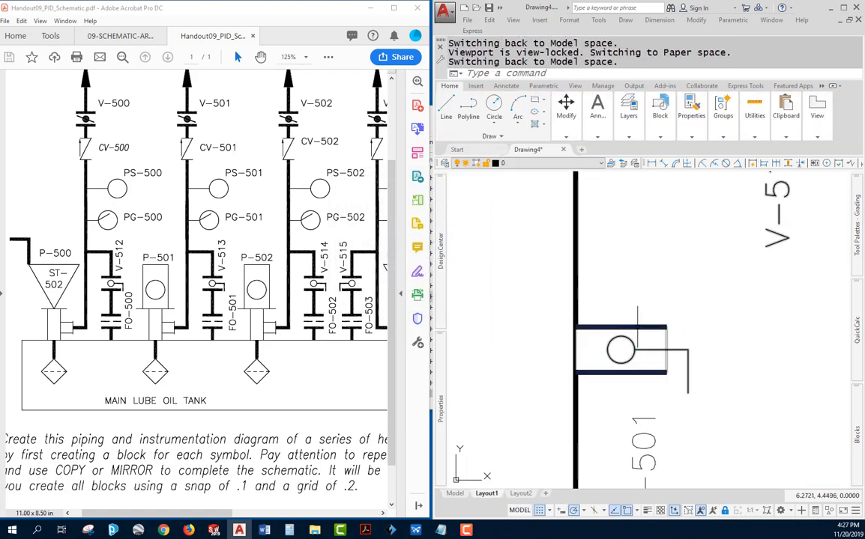
pyautogui.click(628, 371)
pyautogui.click(621, 371)
pyautogui.click(575, 371)
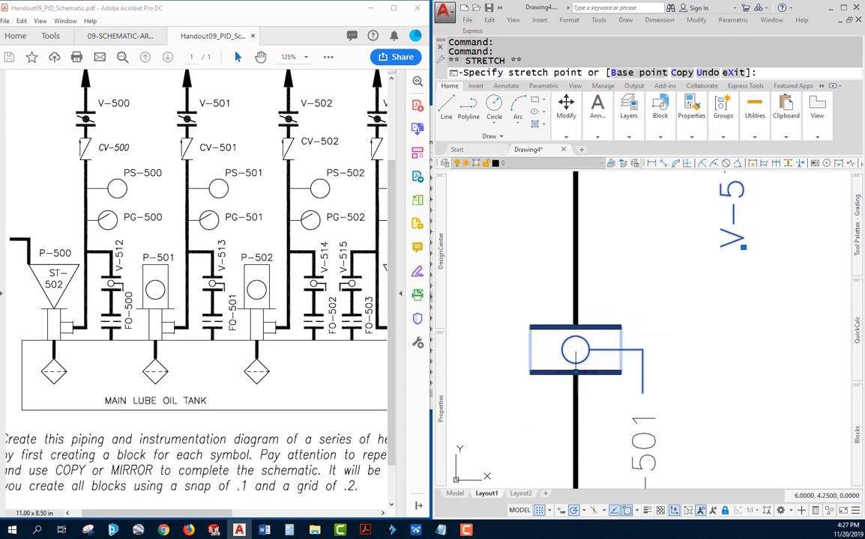
pyautogui.scroll(-2, 721, 375)
pyautogui.press('Escape')
# - Move the V-512 label beside the branch pipe, just above the valve's upper bar
pyautogui.moveTo(721, 374)
pyautogui.mouseDown(button='middle')
pyautogui.moveTo(683, 327)
pyautogui.moveTo(719, 346)
pyautogui.moveTo(721, 368)
pyautogui.mouseUp(button='middle')
pyautogui.click(714, 276)
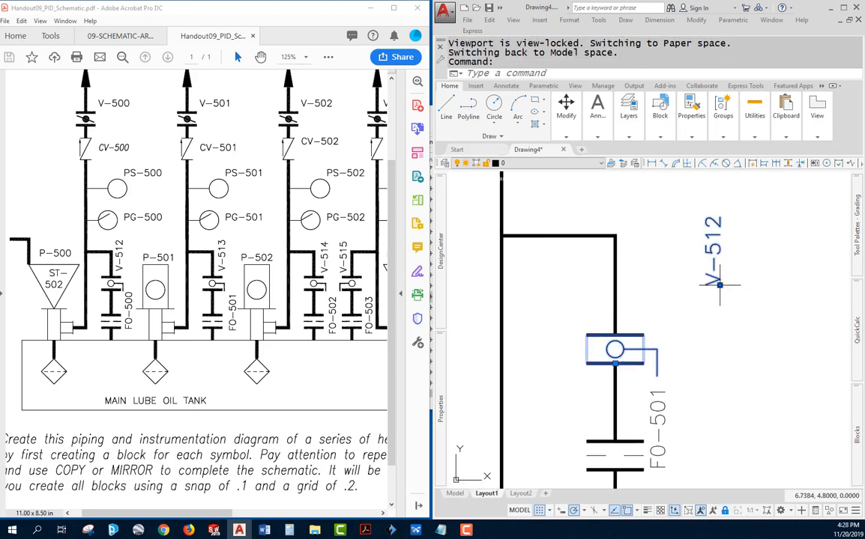
pyautogui.click(719, 285)
pyautogui.press('Escape')
pyautogui.press('Escape')
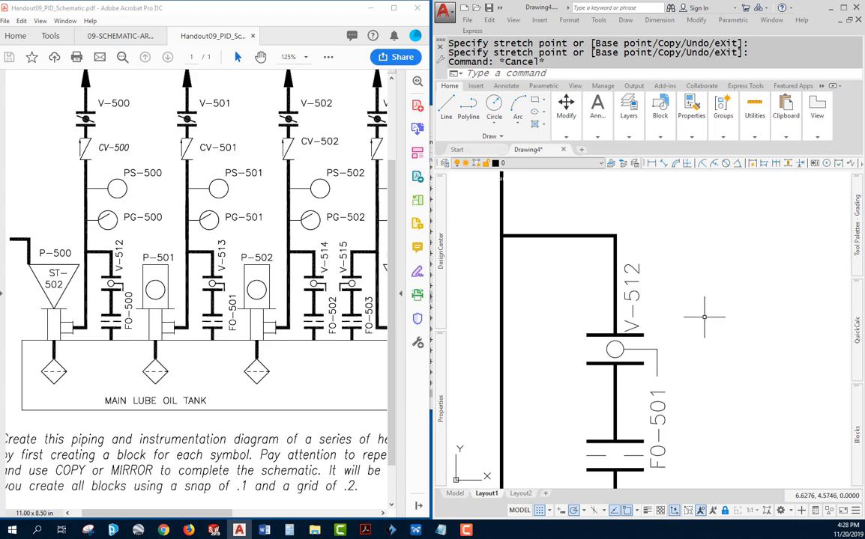
# - Shift the F0-501 block slightly down along the branch pipe, widening its gap to V-512
pyautogui.scroll(-2, 703, 317)
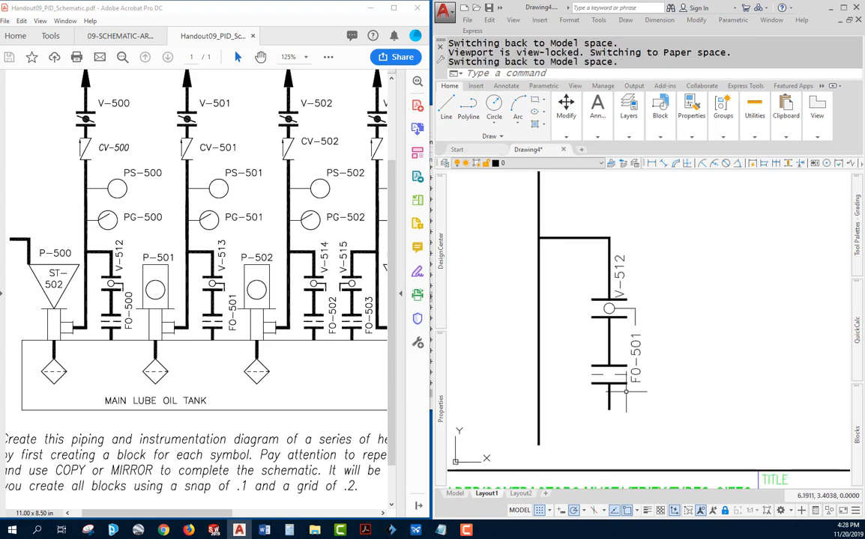
pyautogui.click(609, 382)
pyautogui.click(610, 381)
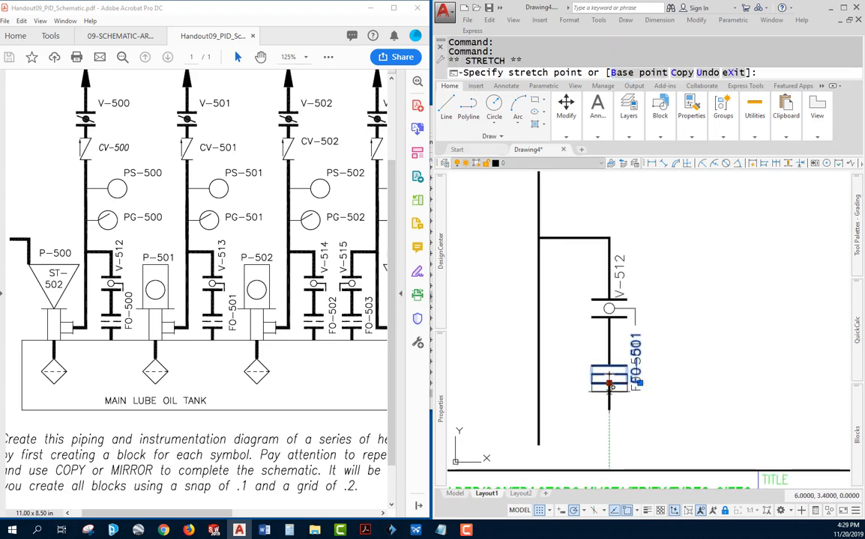
pyautogui.press('Escape')
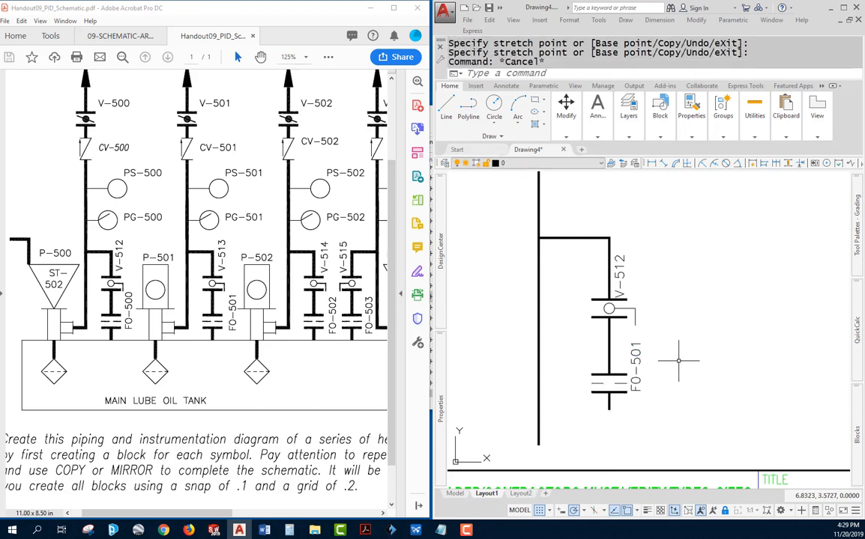
# - Copy the main vertical pipe with its V-512 and F0-501 branch three times horizontally to form four parallel pipe runs
pyautogui.moveTo(698, 322); pyautogui.dragTo(672, 367, button='middle')
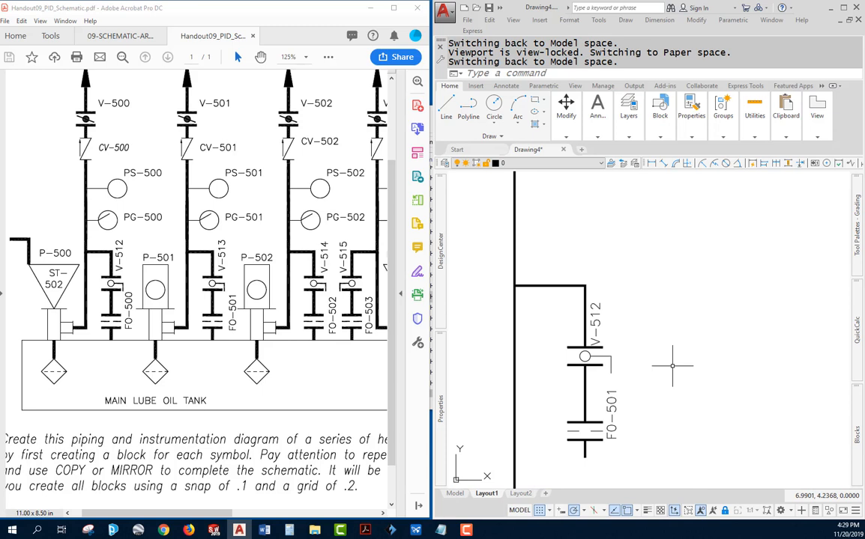
pyautogui.scroll(-3, 672, 362)
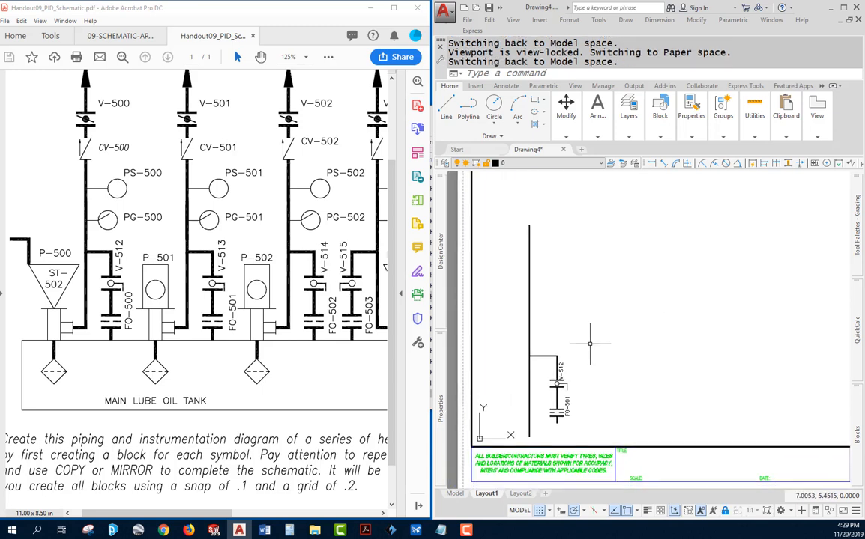
pyautogui.moveTo(559, 297); pyautogui.dragTo(592, 295, button='middle')
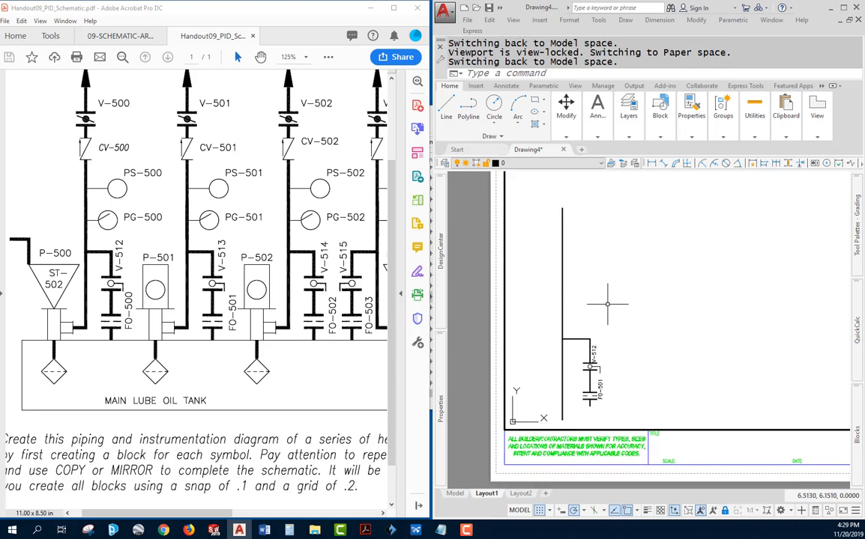
pyautogui.write('O')
pyautogui.press('Return')
pyautogui.click(617, 293)
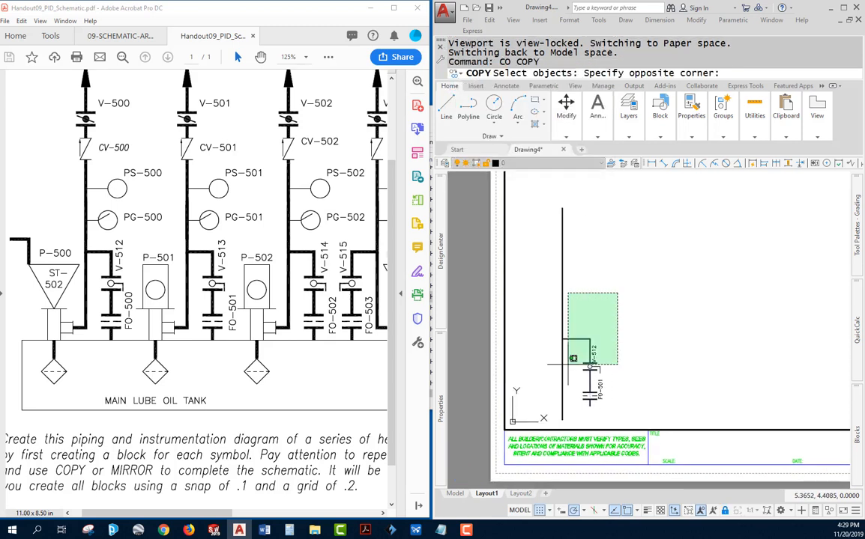
pyautogui.click(537, 408)
pyautogui.press('Return')
pyautogui.click(537, 408)
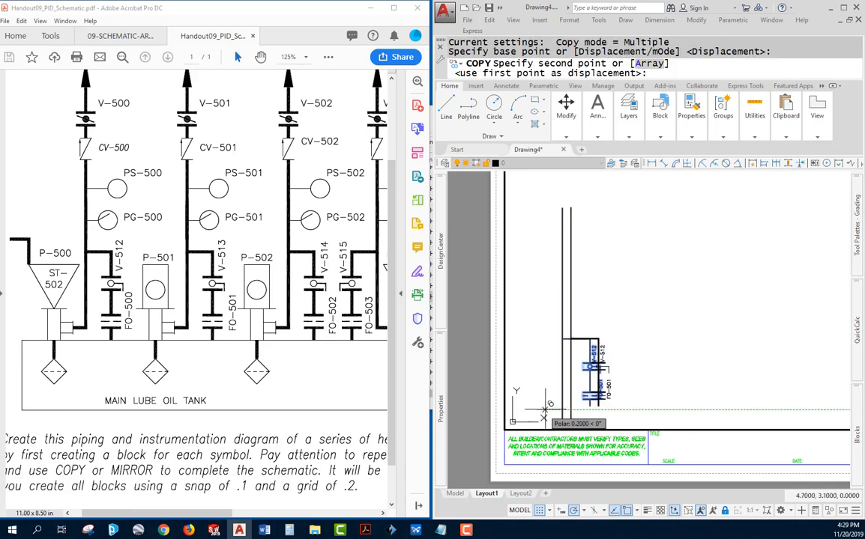
pyautogui.click(592, 408)
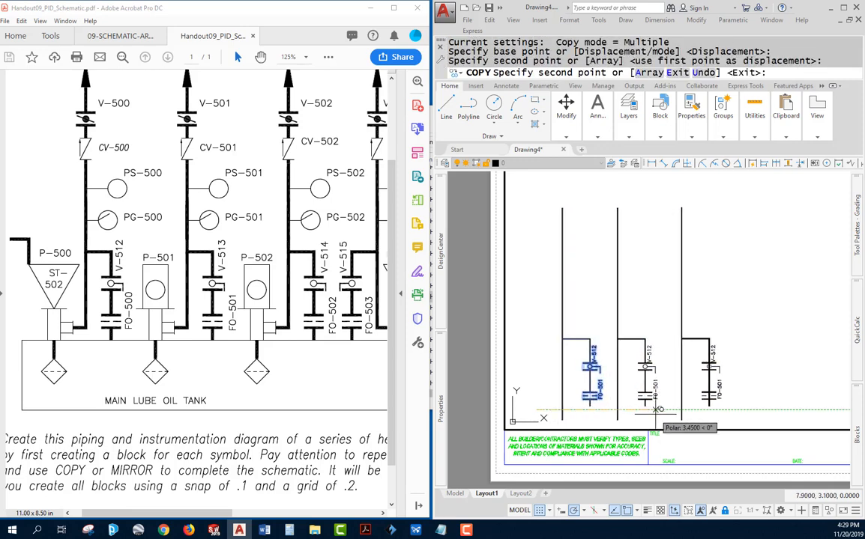
pyautogui.click(652, 409)
pyautogui.click(705, 409)
pyautogui.press('Escape')
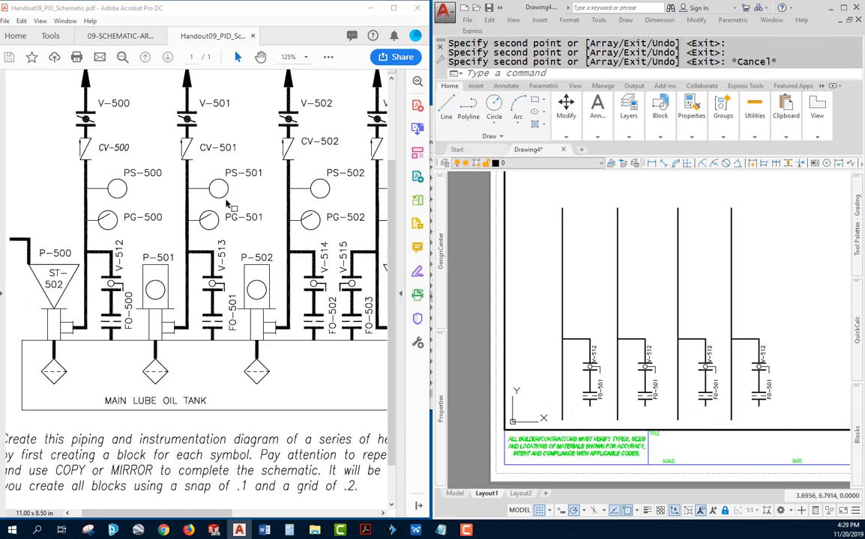
# - Examine the upper ends of the four pipes and the arrowheads above V-500 to V-502 in the Acrobat reference schematic
pyautogui.moveTo(578, 257); pyautogui.dragTo(501, 245, button='middle')
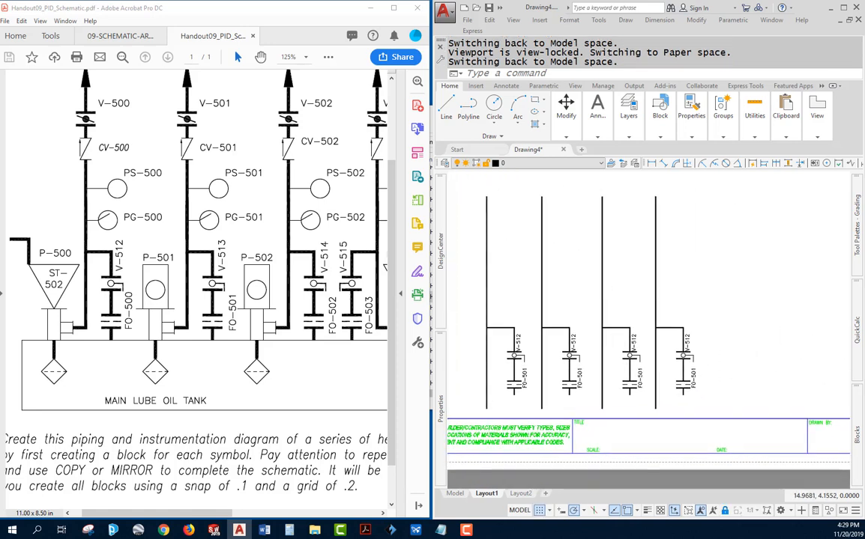
pyautogui.scroll(-4, 674, 337)
pyautogui.scroll(6, 577, 340)
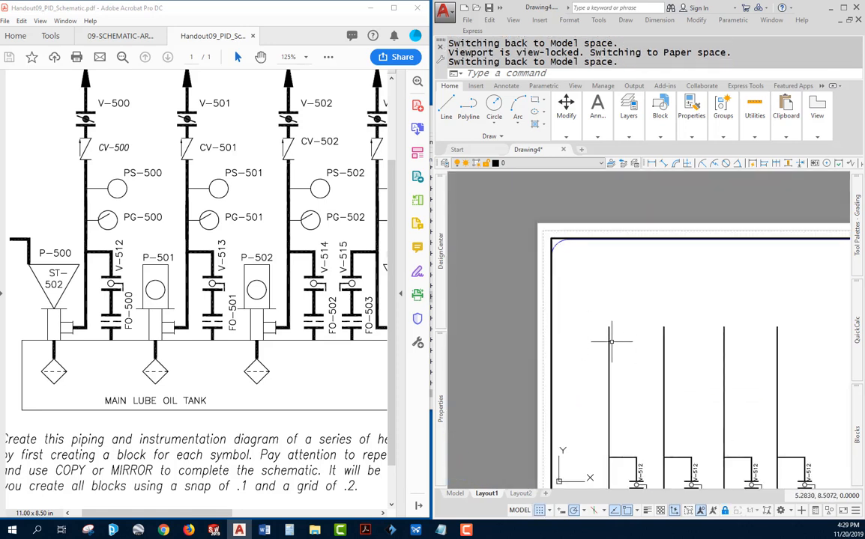
pyautogui.scroll(4, 612, 342)
pyautogui.moveTo(623, 337); pyautogui.dragTo(621, 313, button='middle')
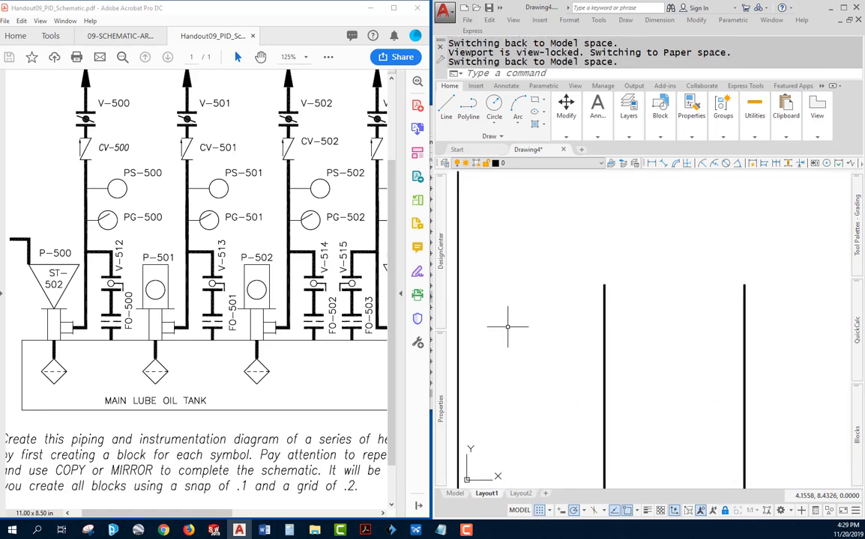
pyautogui.click(145, 115)
pyautogui.scroll(2, 144, 116)
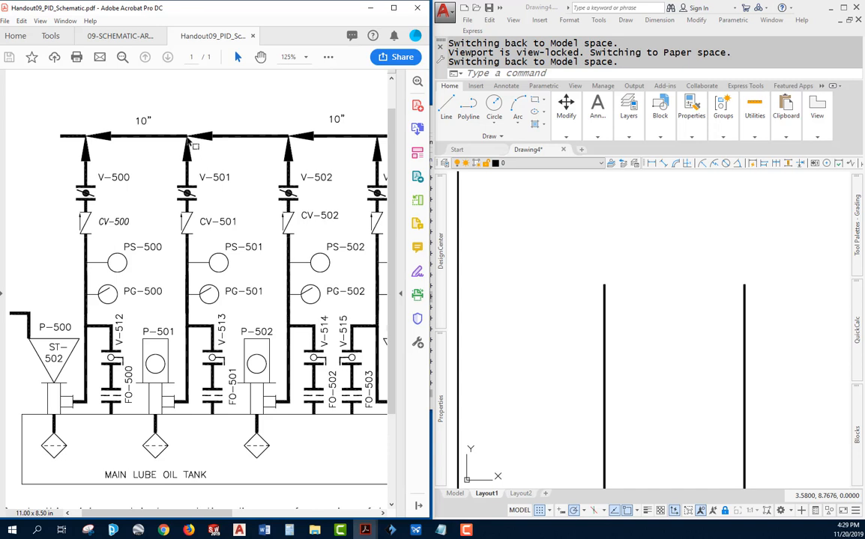
# - Switch back to AutoCAD and create a new block named ARROW in the Block Editor
pyautogui.scroll(-4, 608, 312)
pyautogui.click(613, 317)
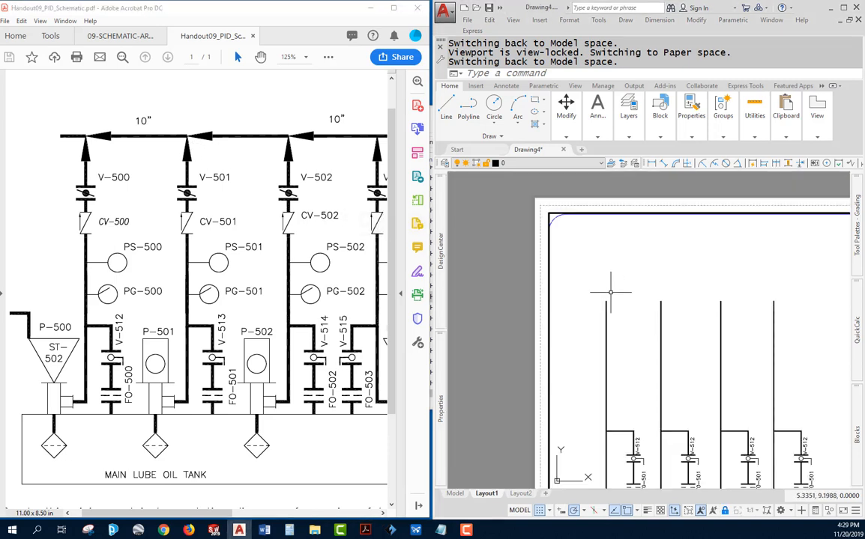
pyautogui.moveTo(610, 292); pyautogui.dragTo(522, 302, button='middle')
pyautogui.write('BE')
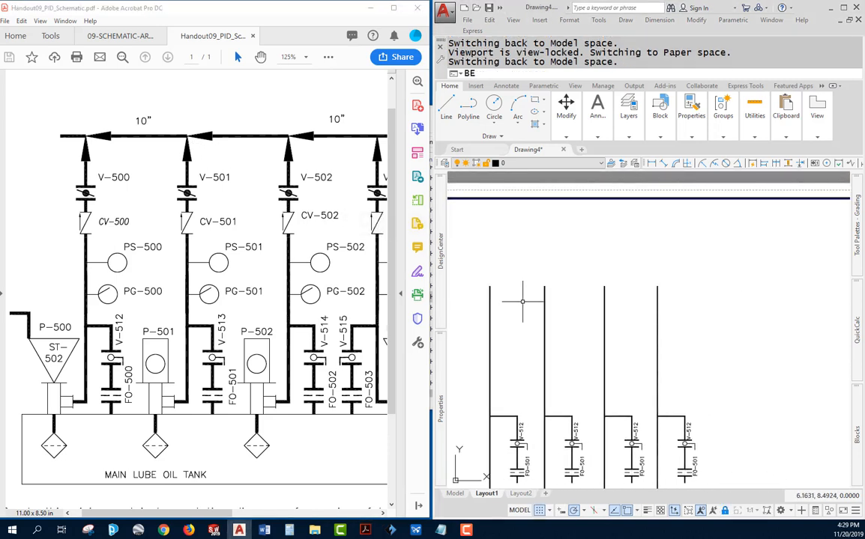
pyautogui.press('Return')
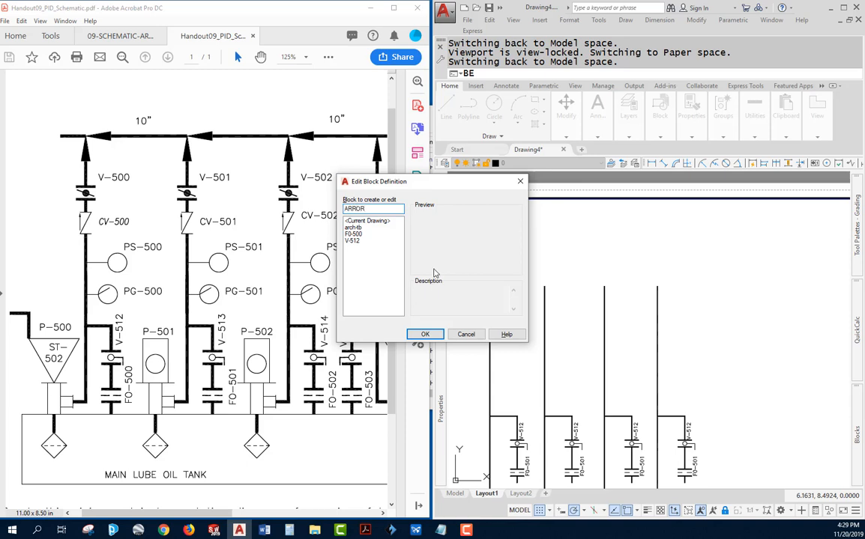
pyautogui.click(429, 336)
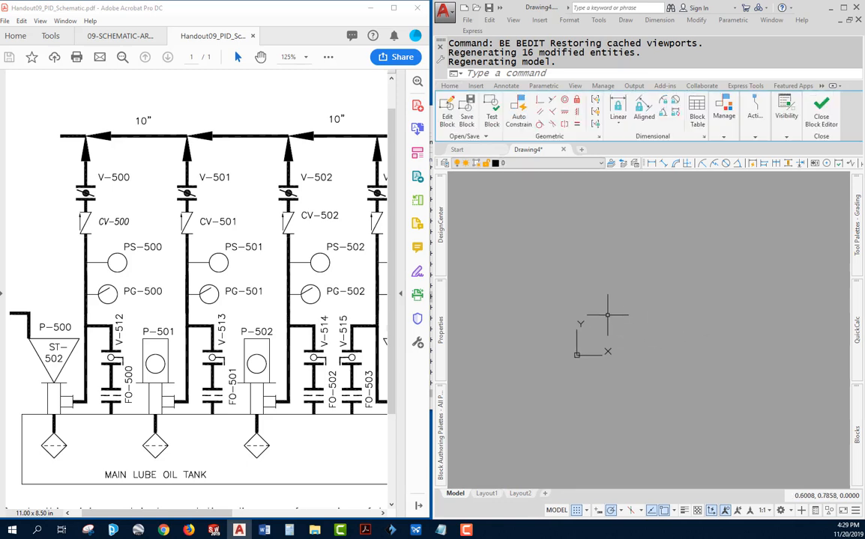
# - Draw the arrowhead as a polyline with starting width 0 and ending width .1, running .35 straight down
pyautogui.write('PL')
pyautogui.press('Return')
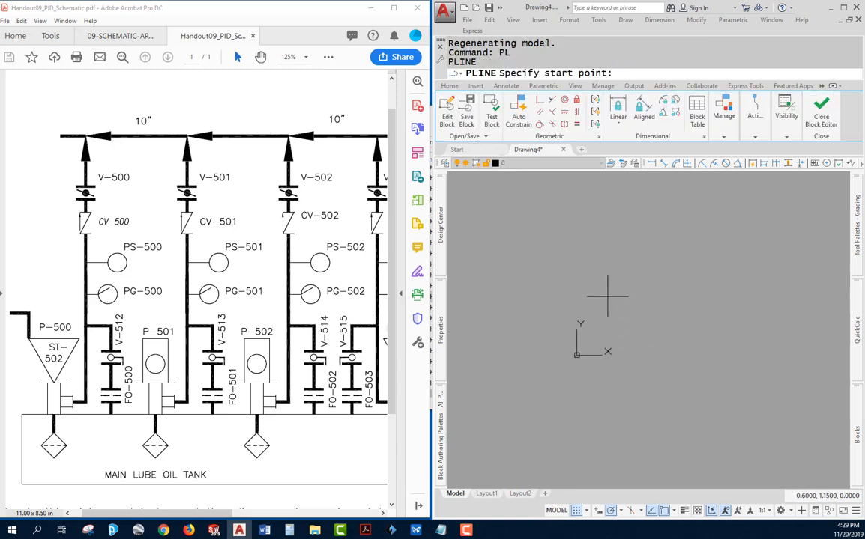
pyautogui.click(612, 292)
pyautogui.press('Return')
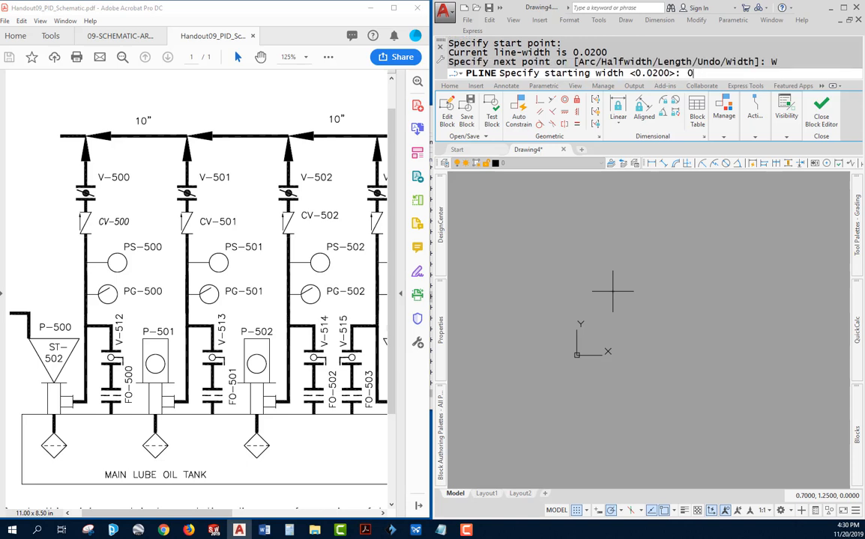
pyautogui.write('0')
pyautogui.press('Return')
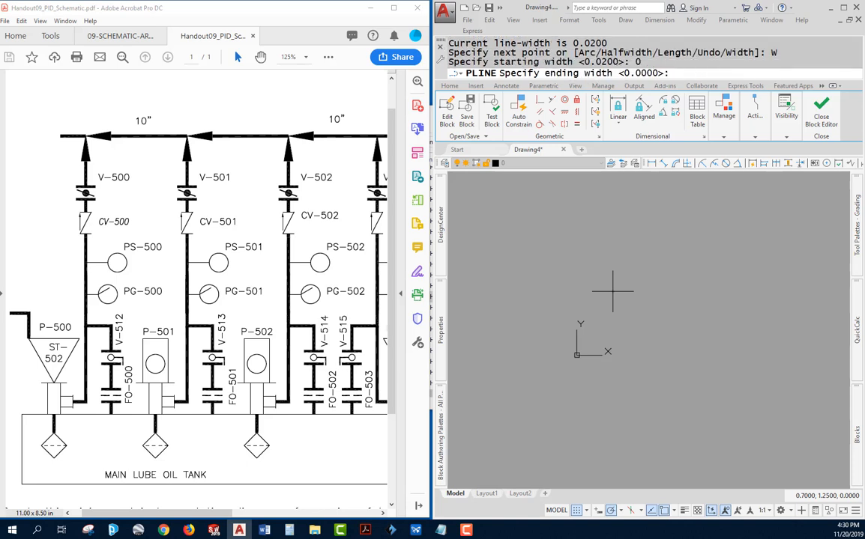
pyautogui.write('.1')
pyautogui.press('Return')
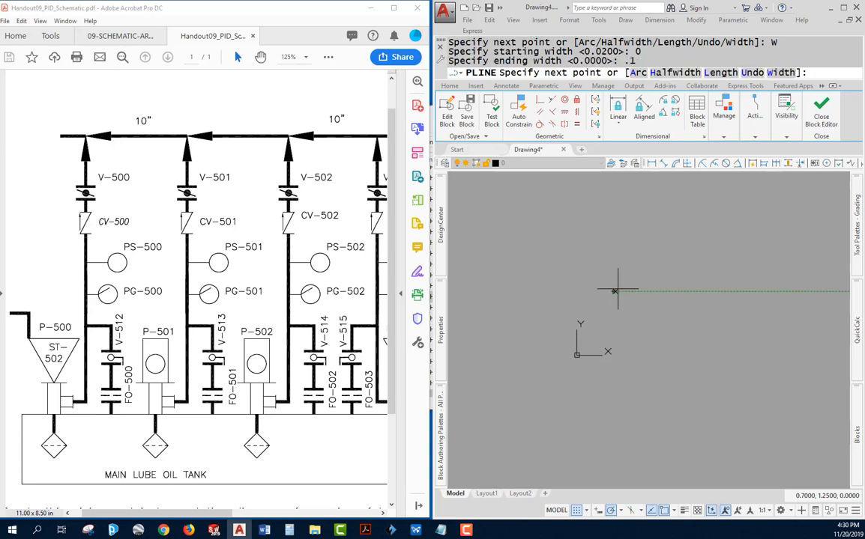
pyautogui.scroll(4, 617, 303)
pyautogui.scroll(2, 618, 299)
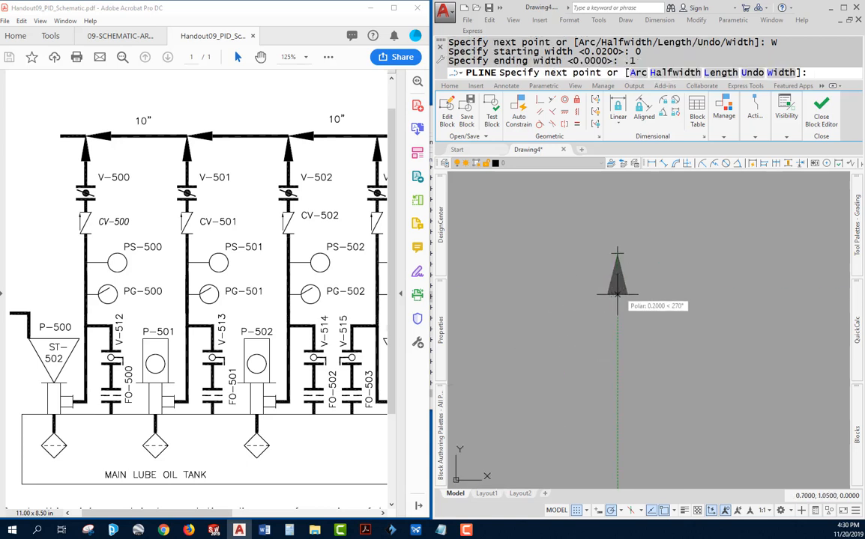
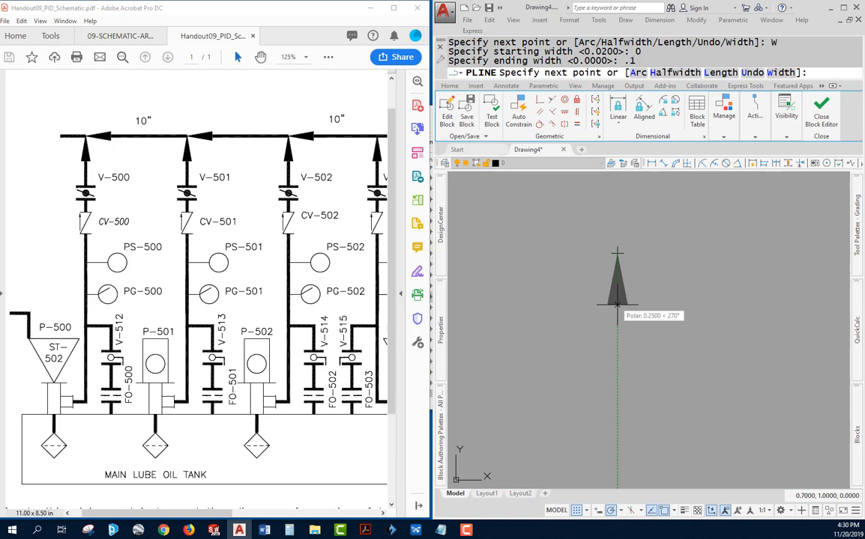
pyautogui.press('Return')
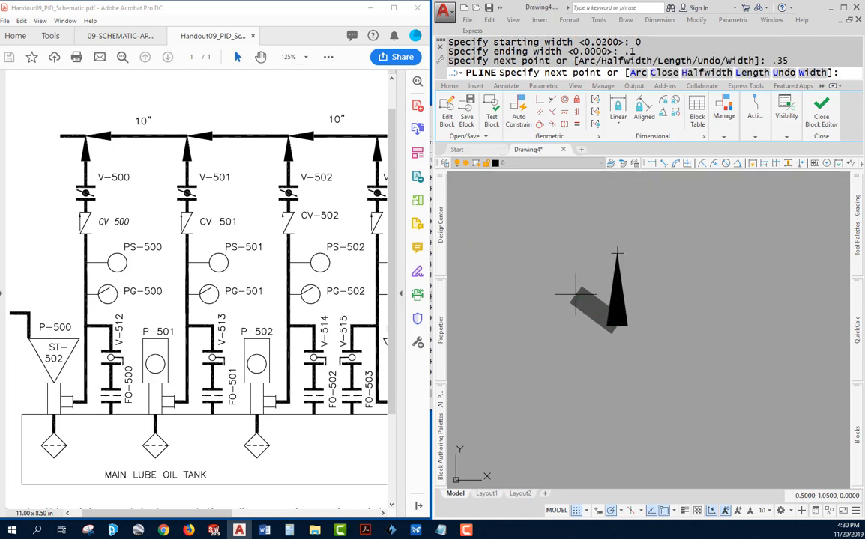
pyautogui.press('Return')
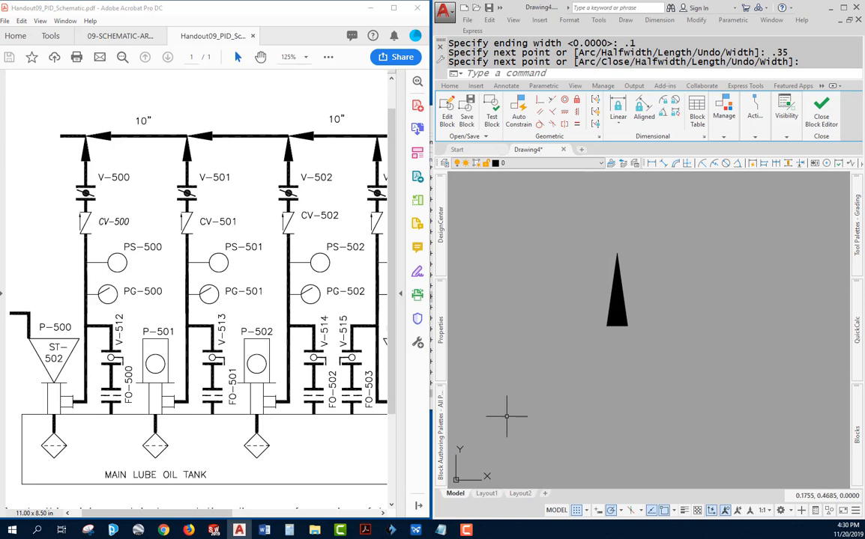
# - Place a Basepoint parameter at the midpoint of the arrowhead's base and close the Block Editor, saving the changes to ARROW
pyautogui.moveTo(441, 375)
pyautogui.click(498, 380)
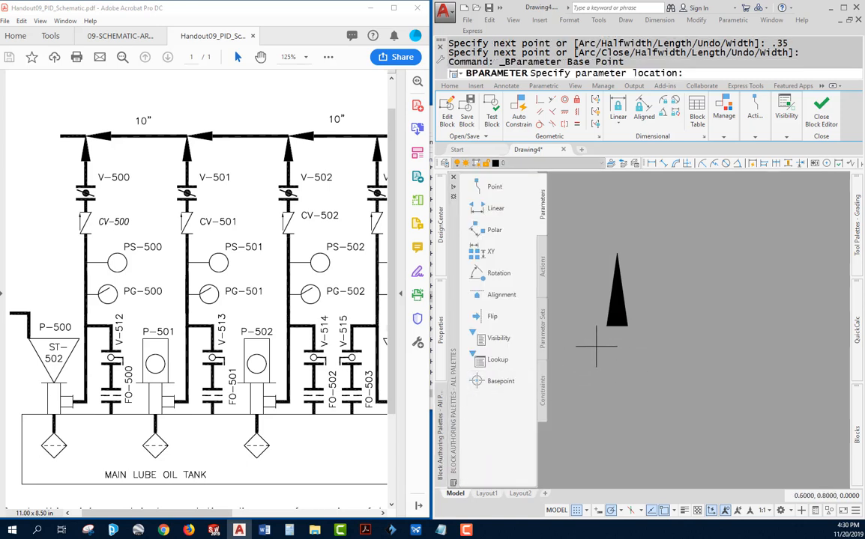
pyautogui.click(616, 326)
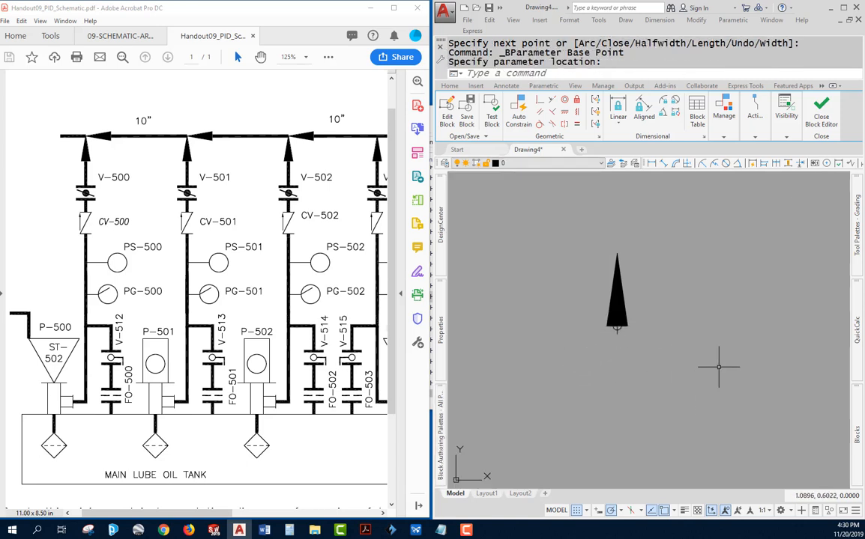
pyautogui.click(821, 112)
pyautogui.click(401, 243)
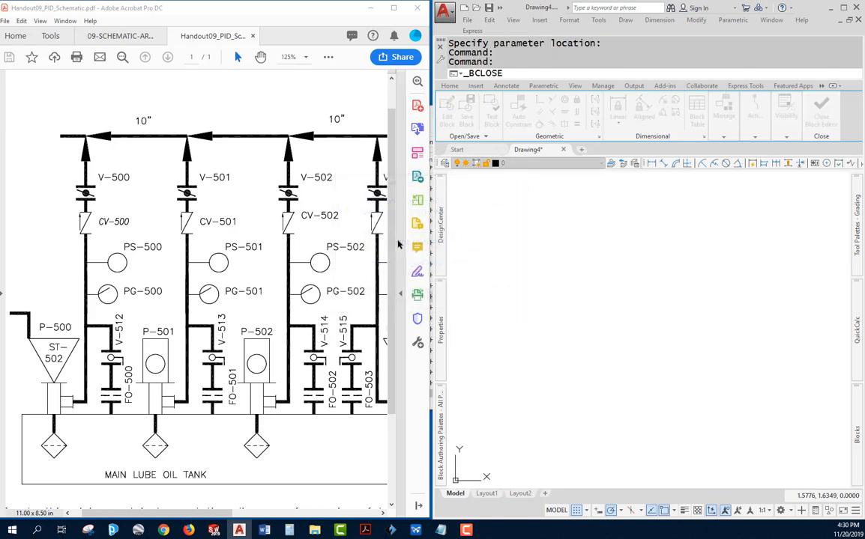
# - Insert the ARROW block at the upper end of the first vertical pipe
pyautogui.moveTo(857, 438)
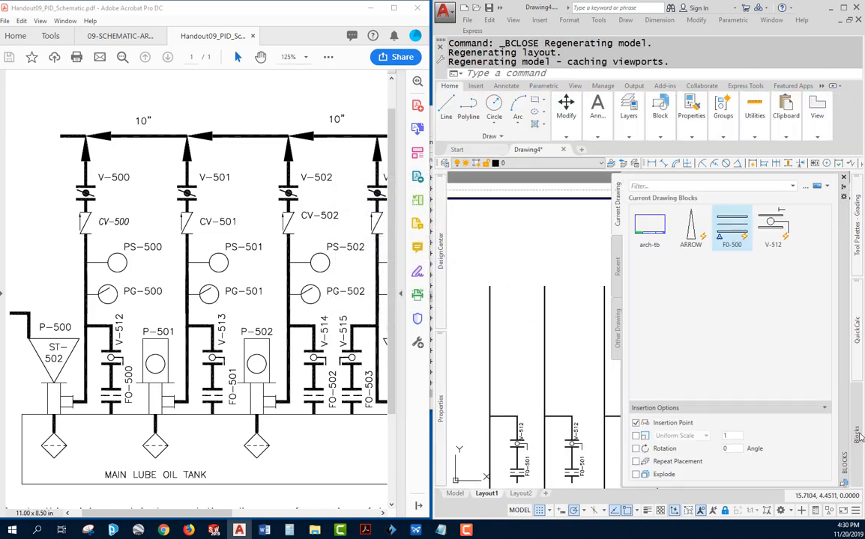
pyautogui.click(690, 225)
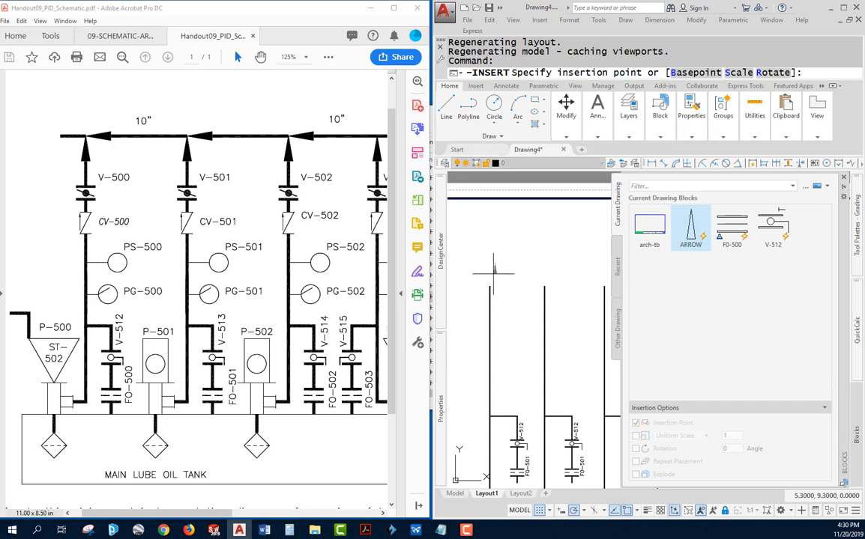
pyautogui.scroll(5, 486, 293)
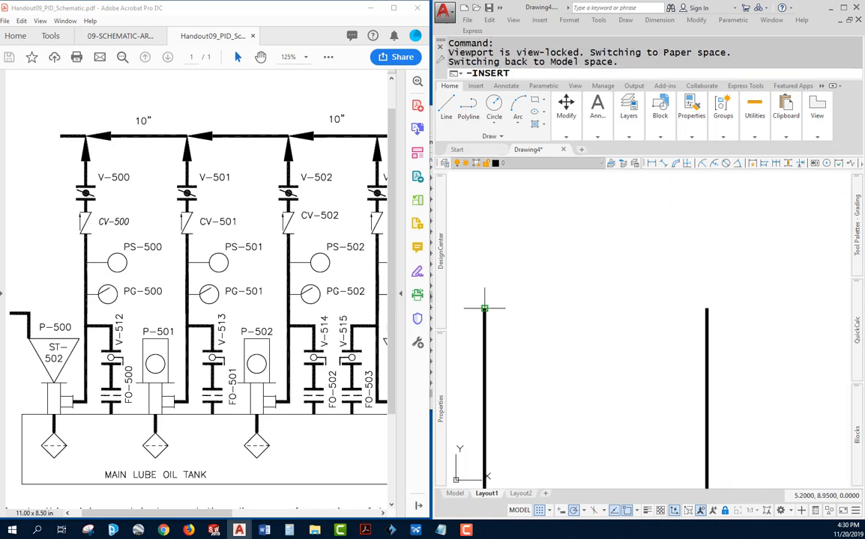
pyautogui.moveTo(484, 425); pyautogui.dragTo(535, 223, button='middle')
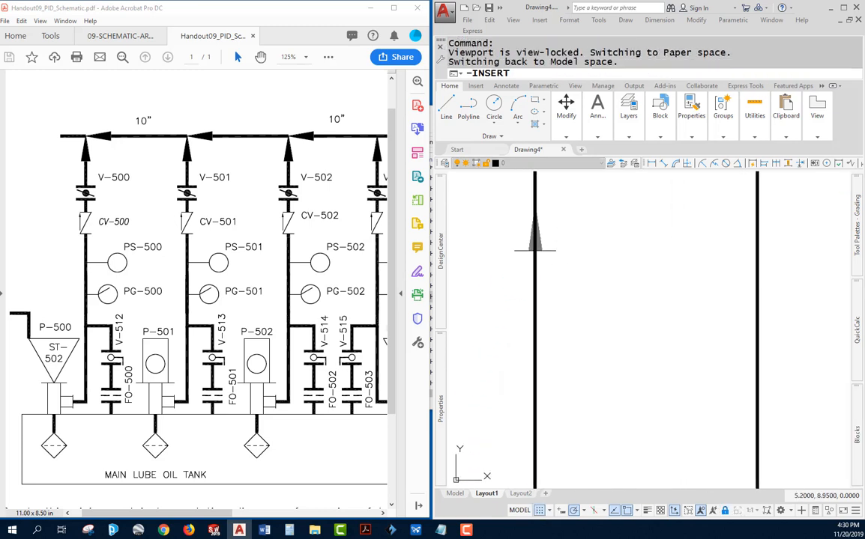
pyautogui.press('Escape')
pyautogui.moveTo(579, 242); pyautogui.dragTo(581, 394, button='middle')
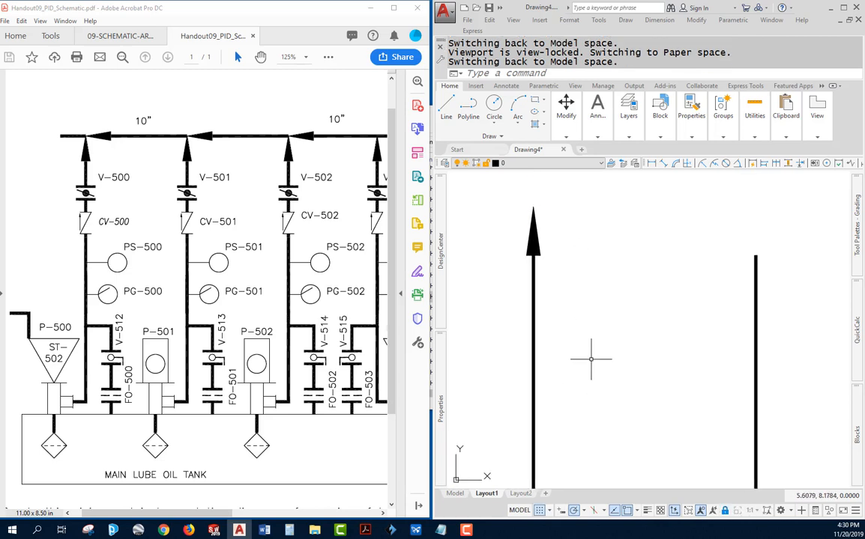
# - Move the arrowhead down along the first pipe so it sits on the line below the pipe's upper end
pyautogui.click(523, 228)
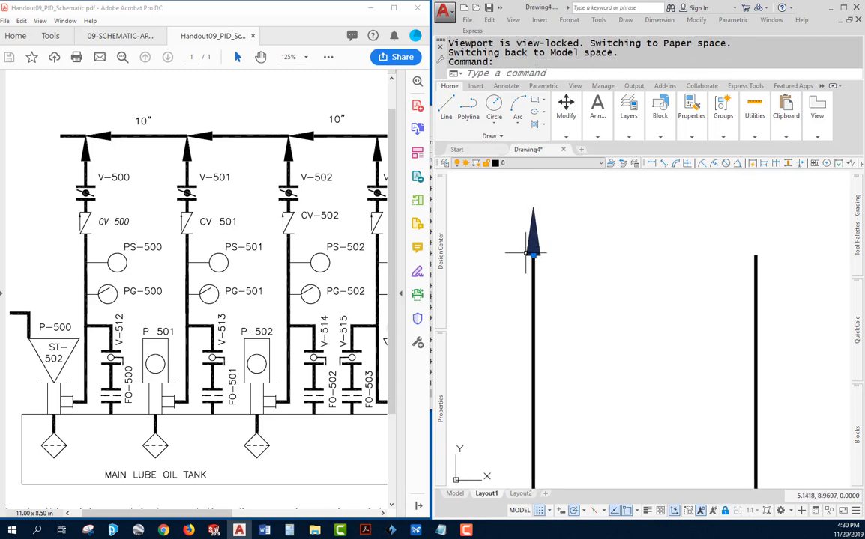
pyautogui.click(533, 256)
pyautogui.click(560, 384)
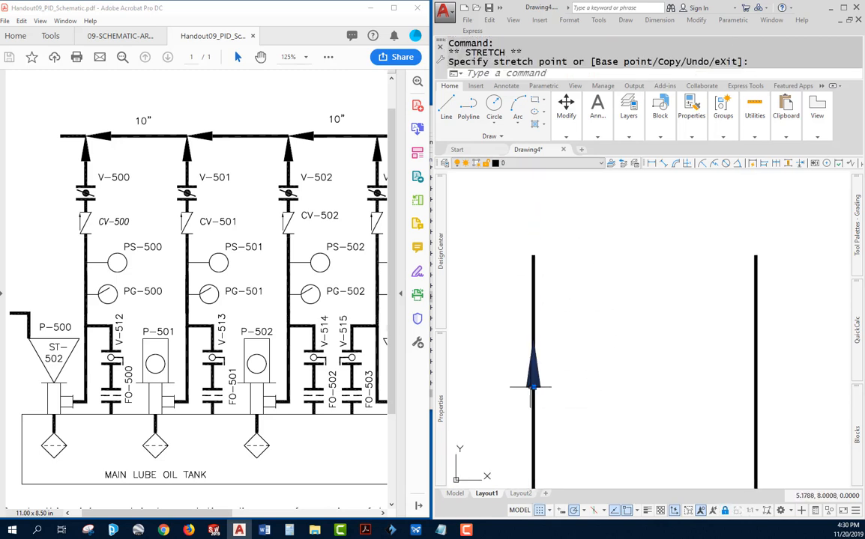
pyautogui.press('Escape')
# - Reopen the ARROW block for editing in the Block Editor
pyautogui.scroll(3, 498, 289)
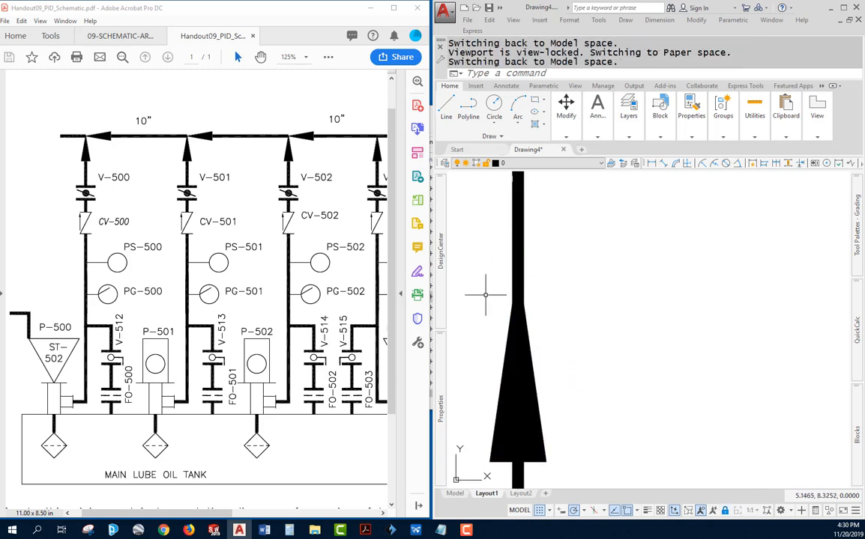
pyautogui.scroll(-1, 523, 305)
pyautogui.scroll(-1, 529, 302)
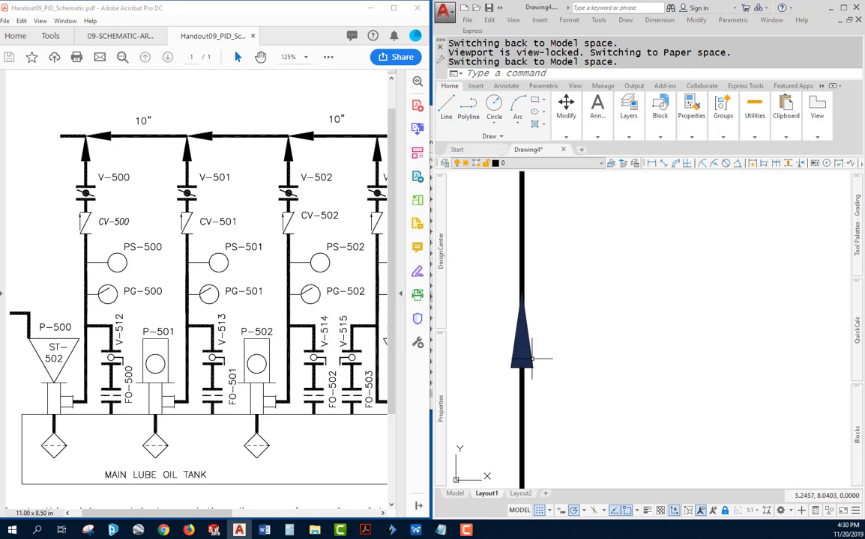
pyautogui.press('Escape')
pyautogui.write('BE')
pyautogui.press('Return')
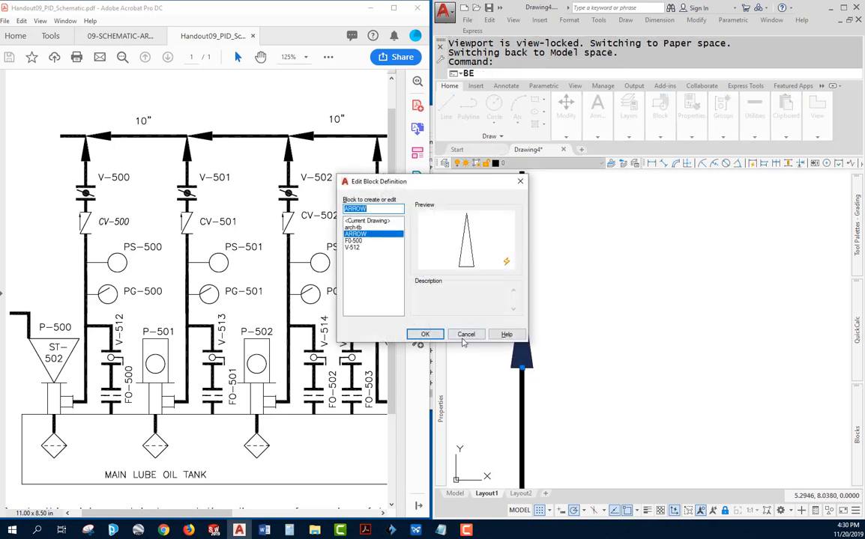
pyautogui.click(424, 335)
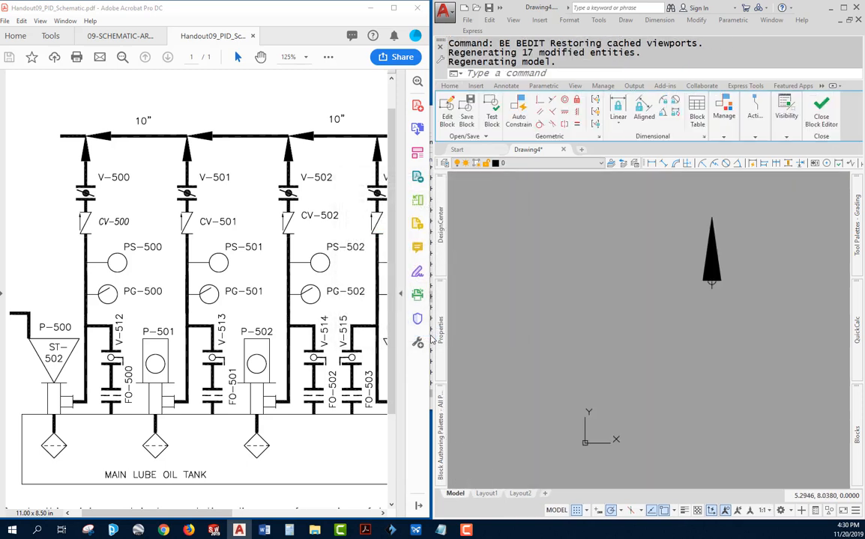
pyautogui.moveTo(683, 270); pyautogui.dragTo(571, 334, button='middle')
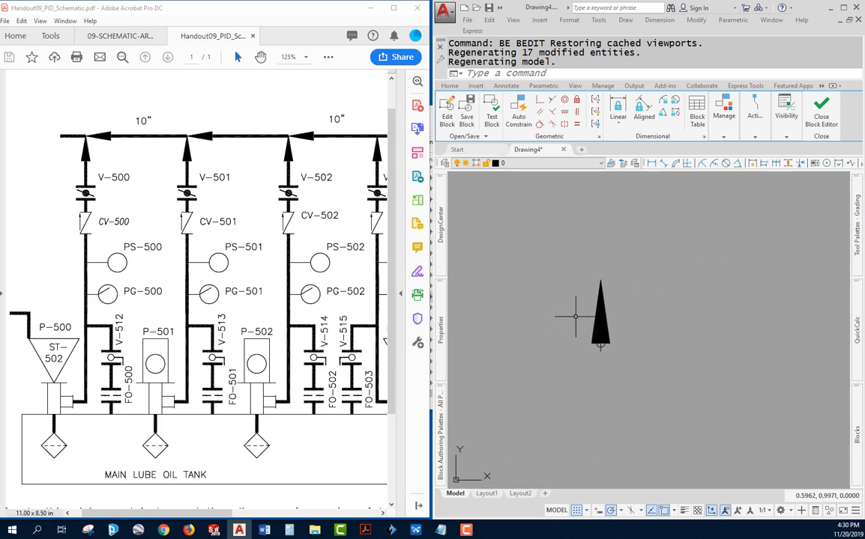
pyautogui.write('WIOP')
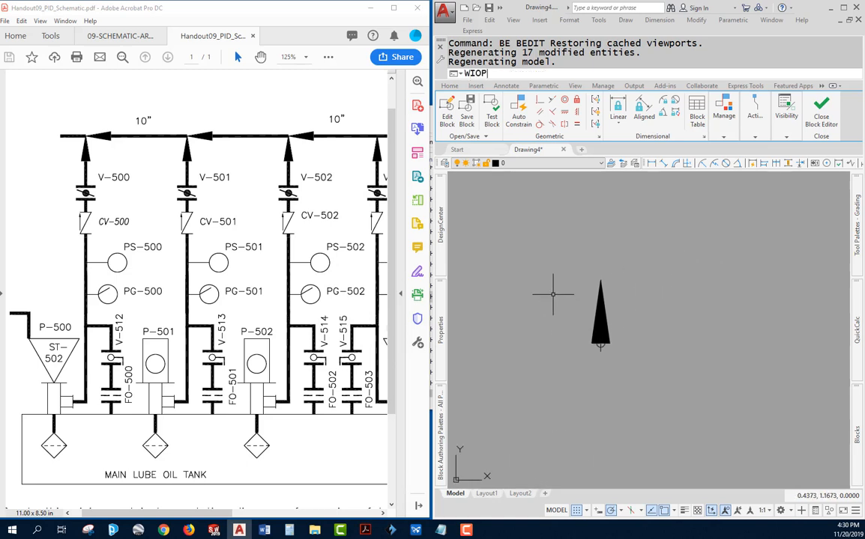
pyautogui.press('BackSpace')
pyautogui.press('BackSpace')
pyautogui.write('PE')
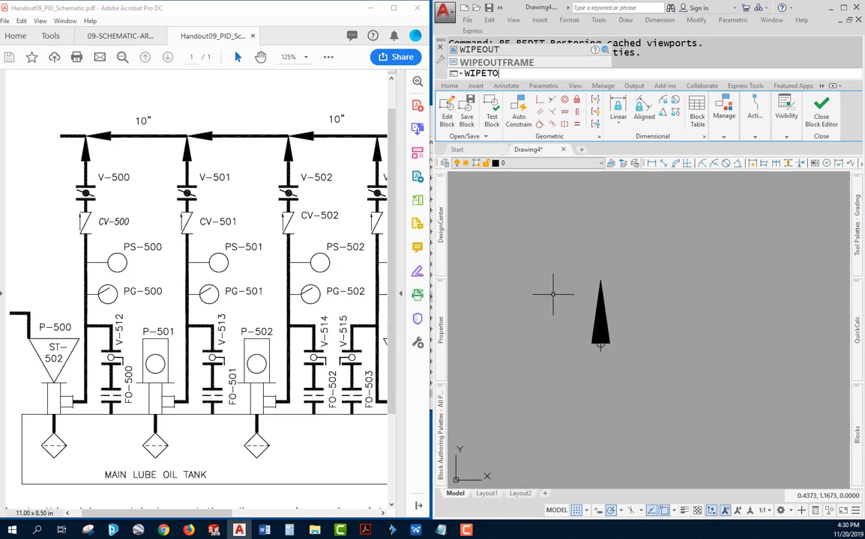
pyautogui.press('Return')
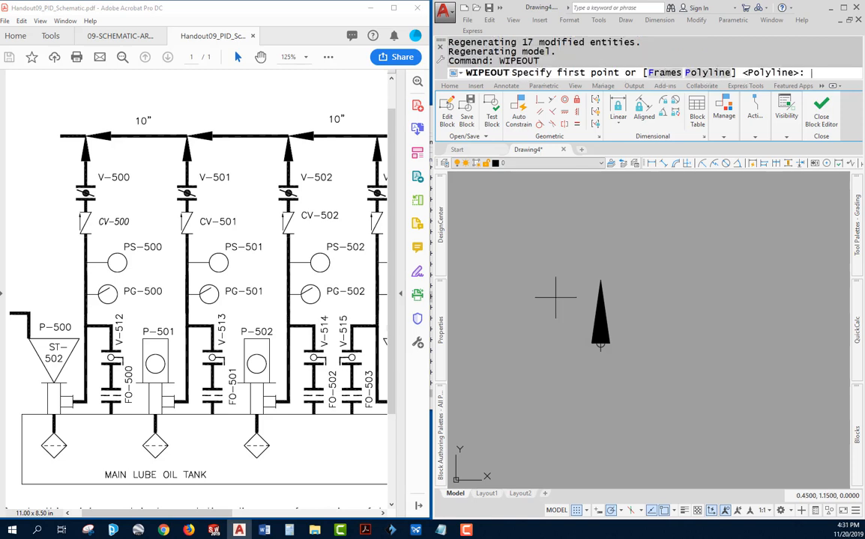
pyautogui.scroll(4, 588, 352)
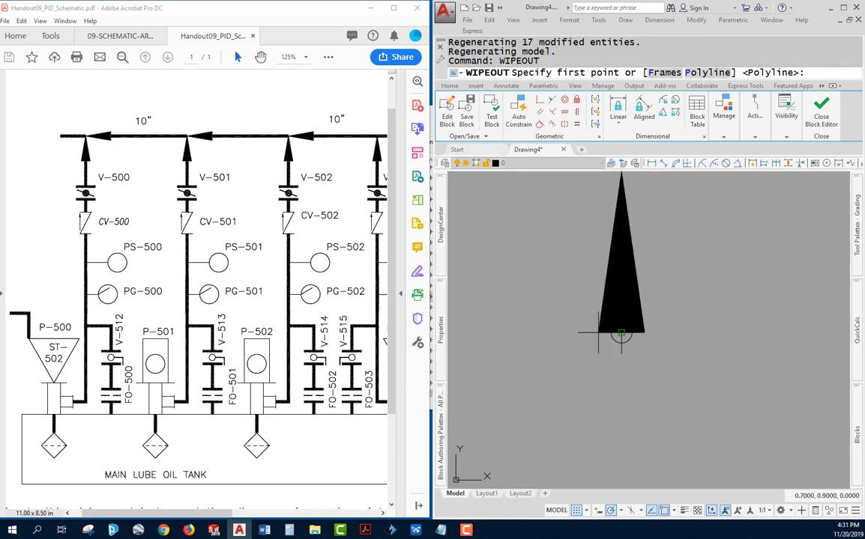
pyautogui.click(598, 332)
pyautogui.press('Escape')
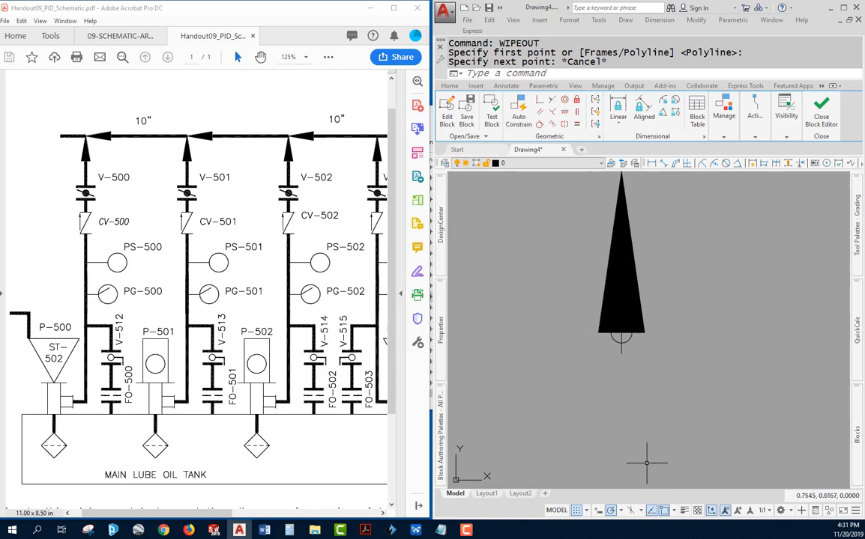
# - Turn off polar tracking and object snap so the wipeout corners can be picked freely
pyautogui.press('F10')
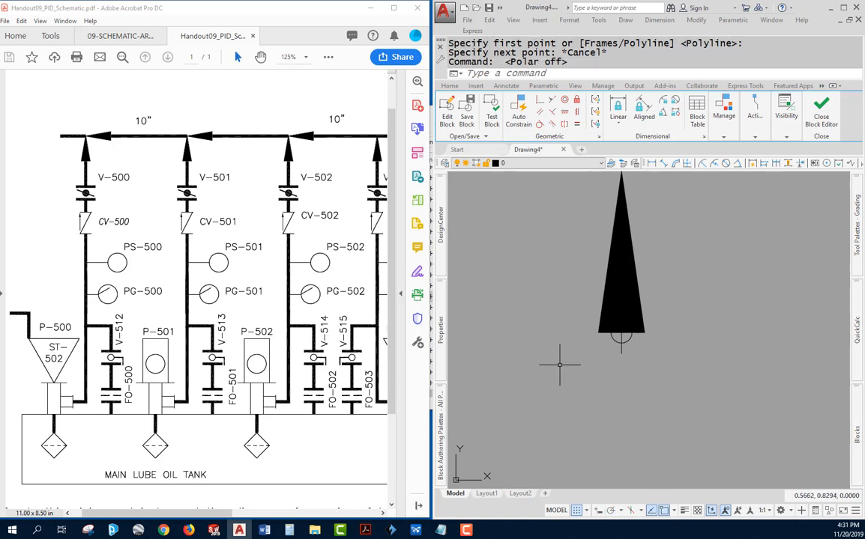
pyautogui.press('Return')
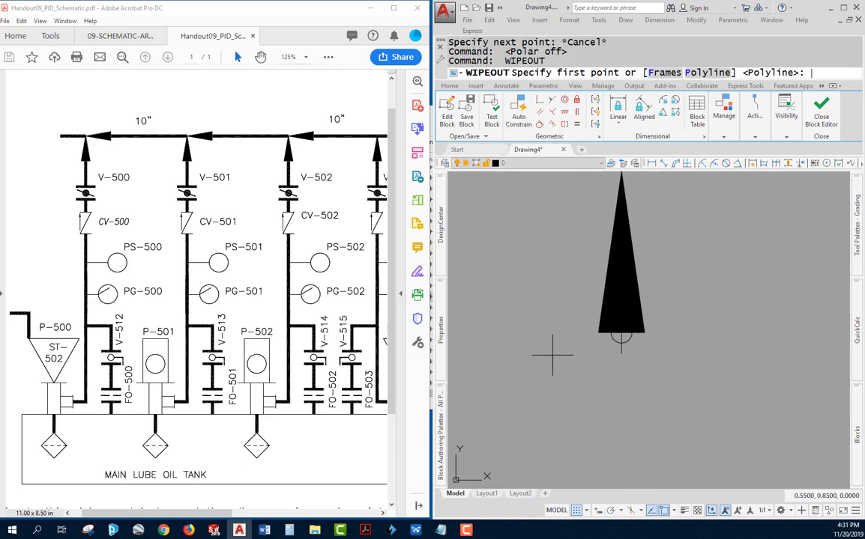
pyautogui.click(598, 332)
pyautogui.press('Escape')
pyautogui.press('Escape')
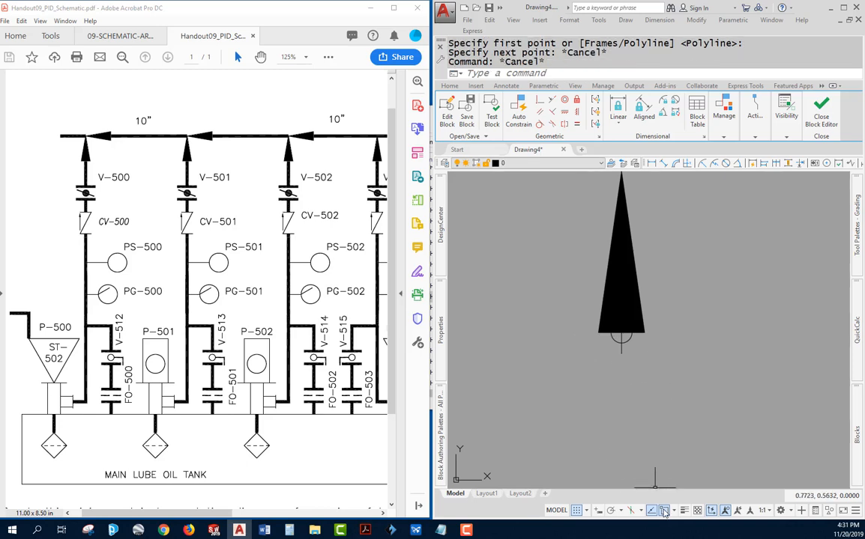
pyautogui.press('F3')
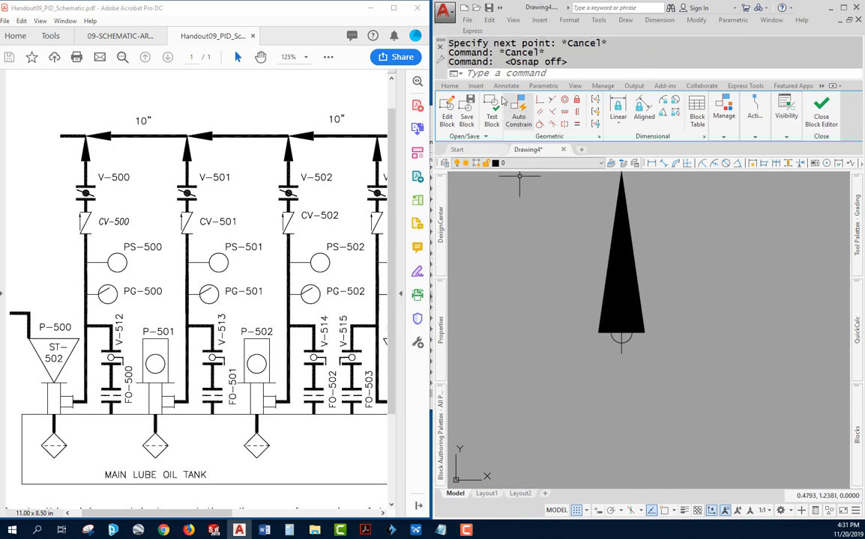
# - Draw a rectangular wipeout around the arrowhead, 0.1 wide and 0.35 tall, from its base corners up to the tip's level
pyautogui.write('W')
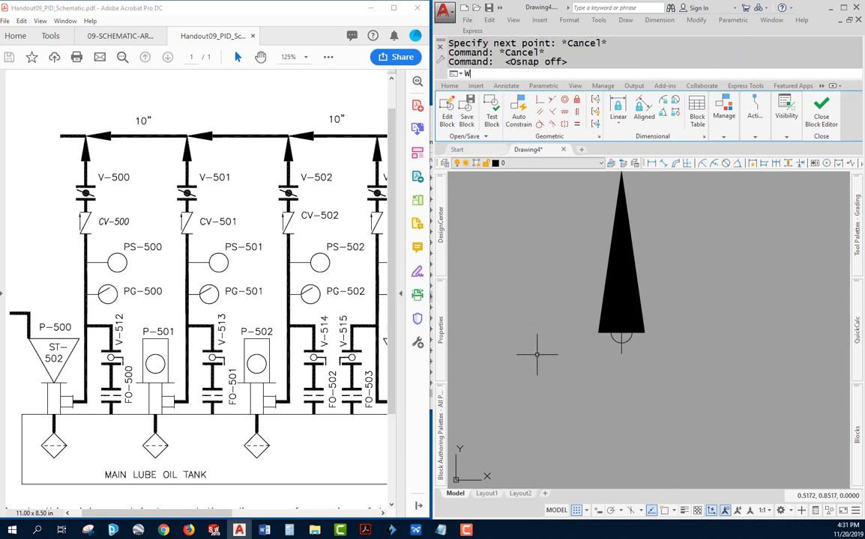
pyautogui.write('IPE')
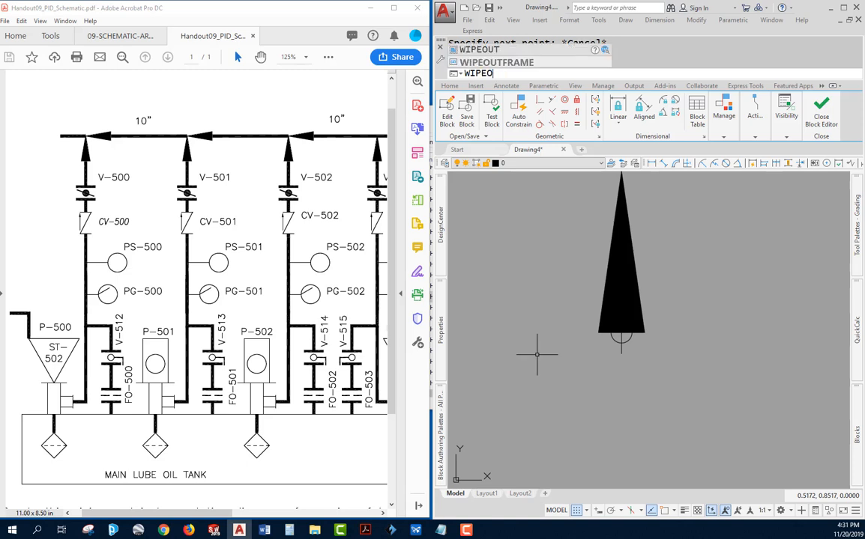
pyautogui.write('O')
pyautogui.press('Return')
pyautogui.click(598, 333)
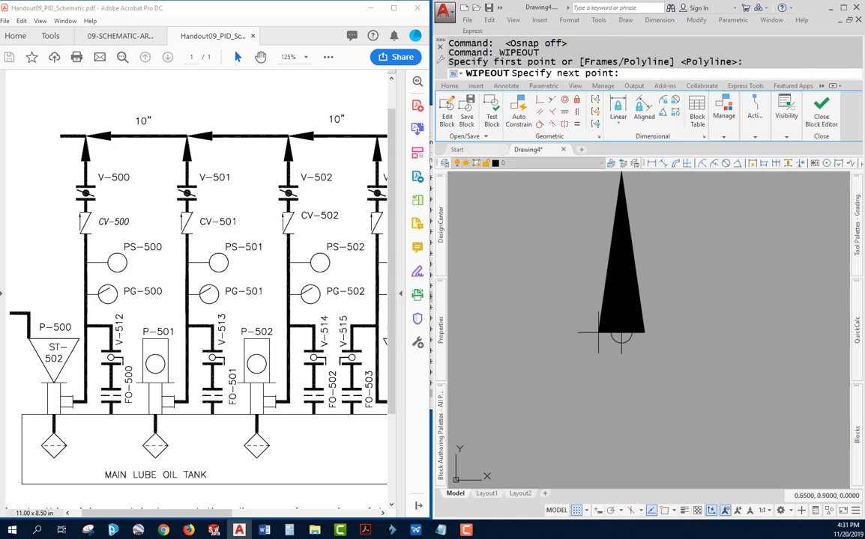
pyautogui.click(644, 333)
pyautogui.moveTo(645, 332); pyautogui.dragTo(636, 411, button='middle')
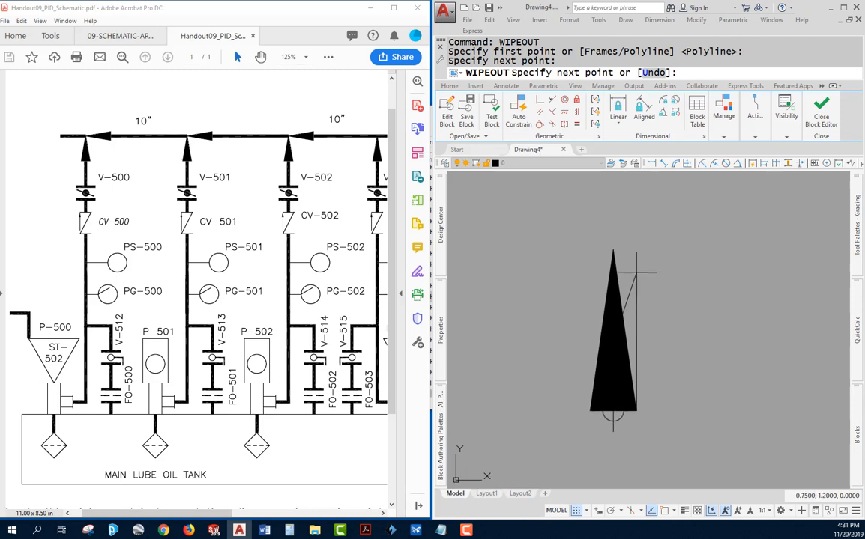
pyautogui.click(636, 249)
pyautogui.click(590, 248)
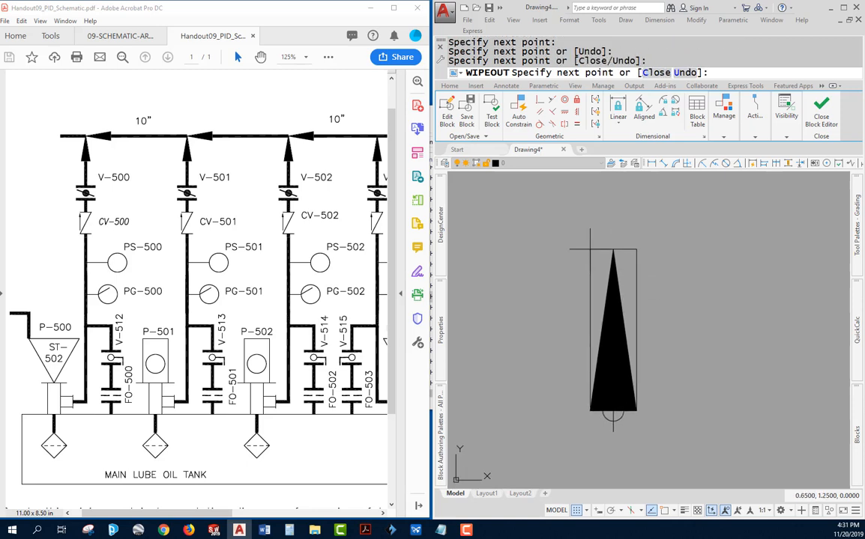
pyautogui.press('Return')
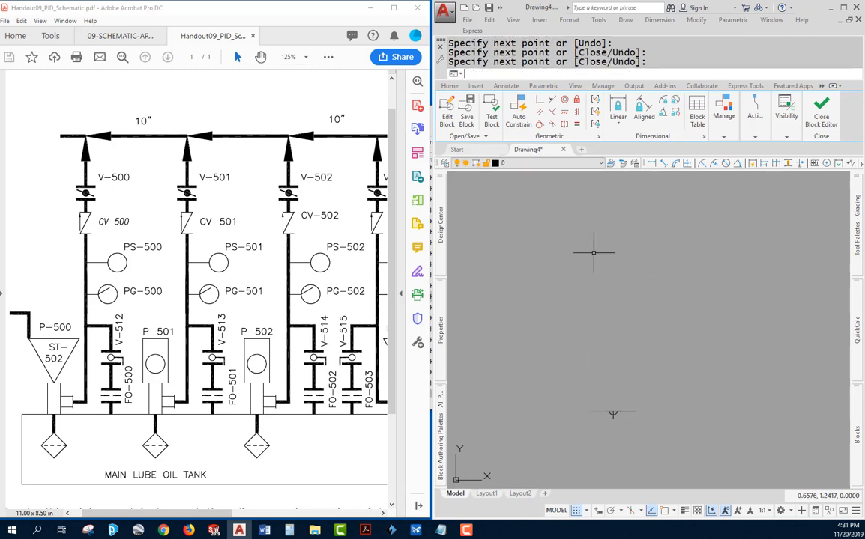
# - Send the wipeout to the back of the draw order and close the Block Editor, saving the changes to ARROW
pyautogui.write('DR')
pyautogui.press('Return')
pyautogui.write('L')
pyautogui.press('Return')
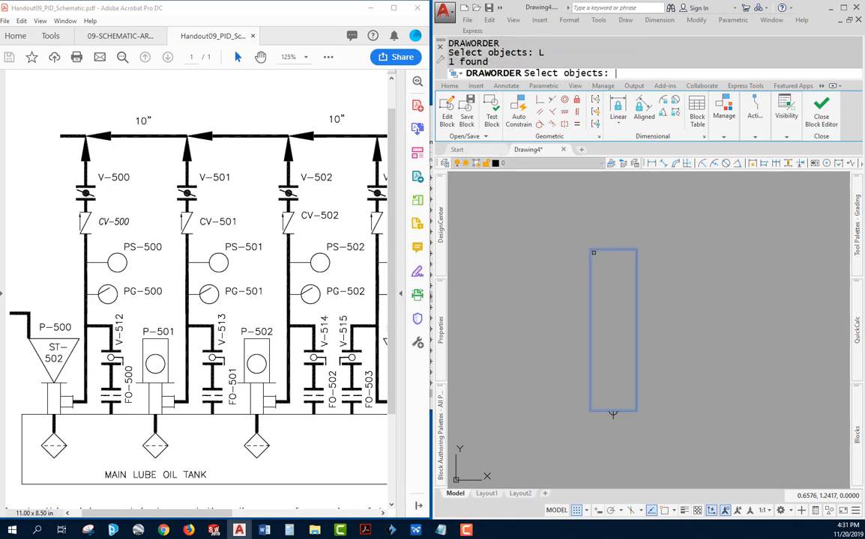
pyautogui.press('Return')
pyautogui.write('B')
pyautogui.press('Return')
pyautogui.press('Escape')
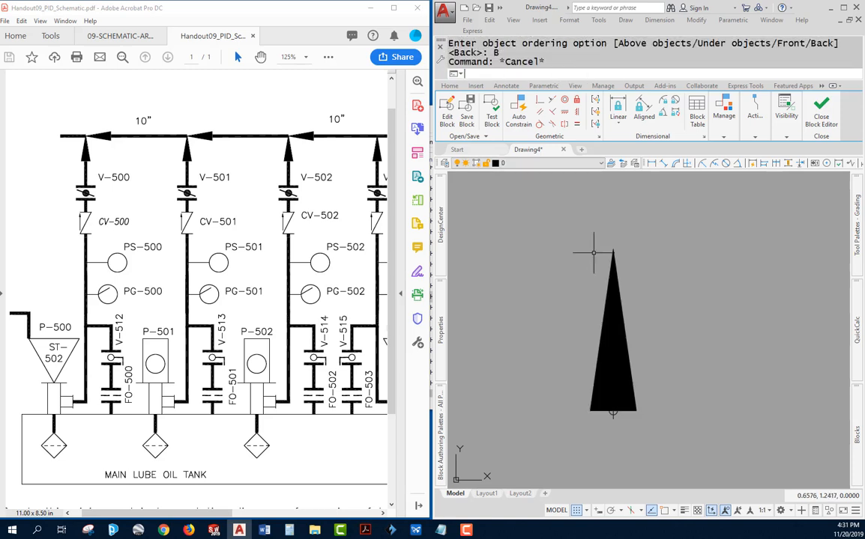
pyautogui.click(822, 114)
pyautogui.click(384, 252)
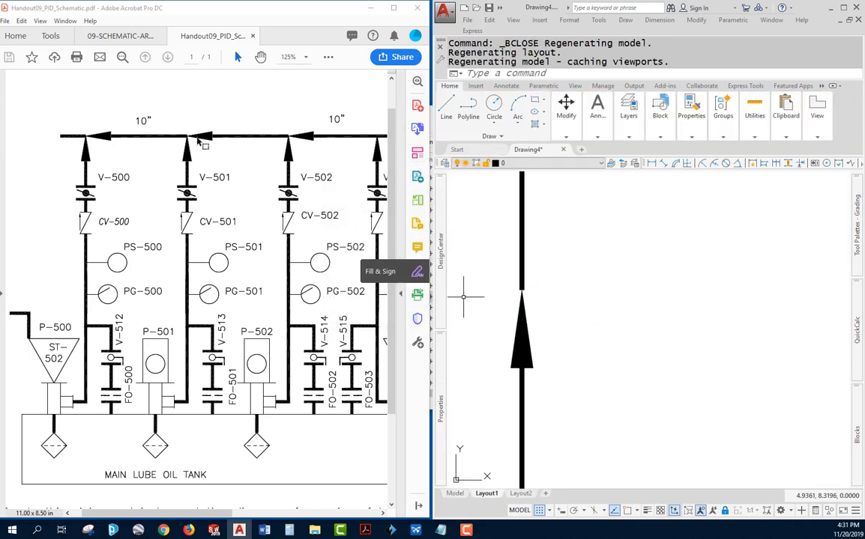
# - Examine the horizontal 10" header and the arrowheads above V-500 to V-503 in the Acrobat reference schematic
pyautogui.scroll(-3, 623, 377)
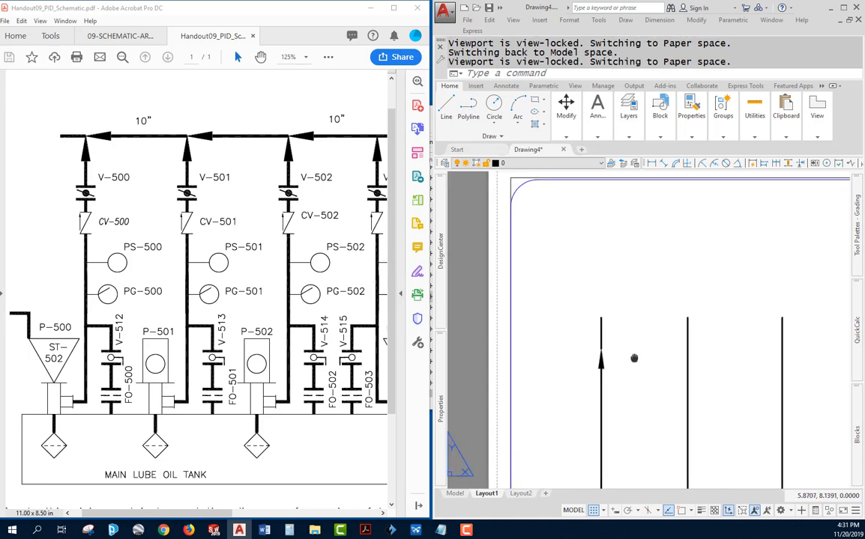
pyautogui.scroll(2, 633, 353)
pyautogui.scroll(1, 255, 238)
pyautogui.hscroll(-1, 255, 238)
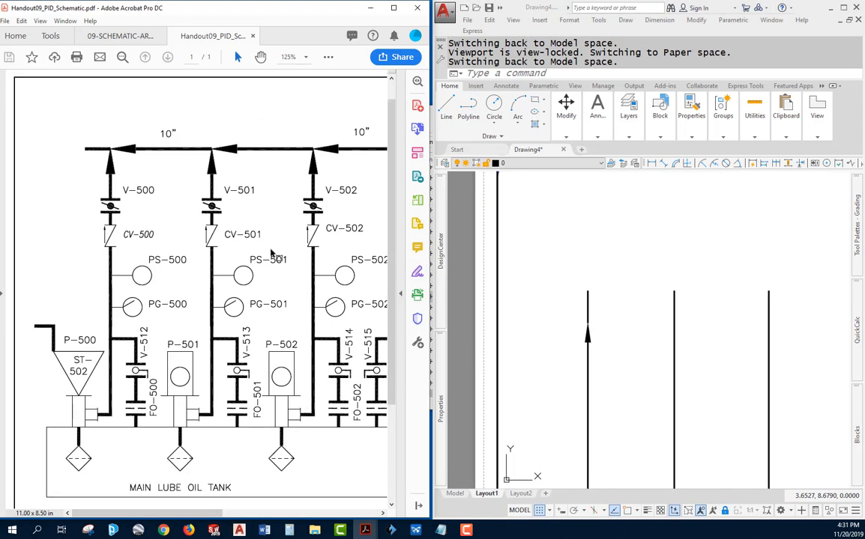
pyautogui.hscroll(5, 218, 498)
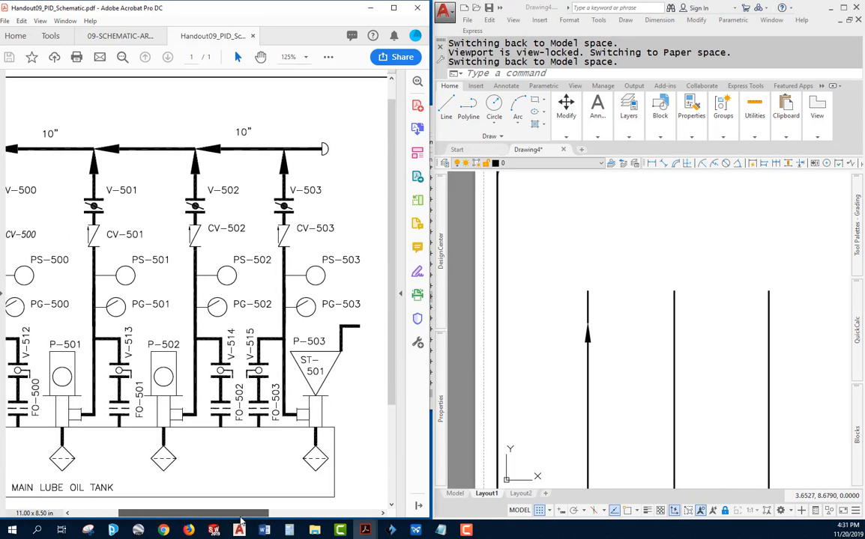
pyautogui.hscroll(-1, 223, 519)
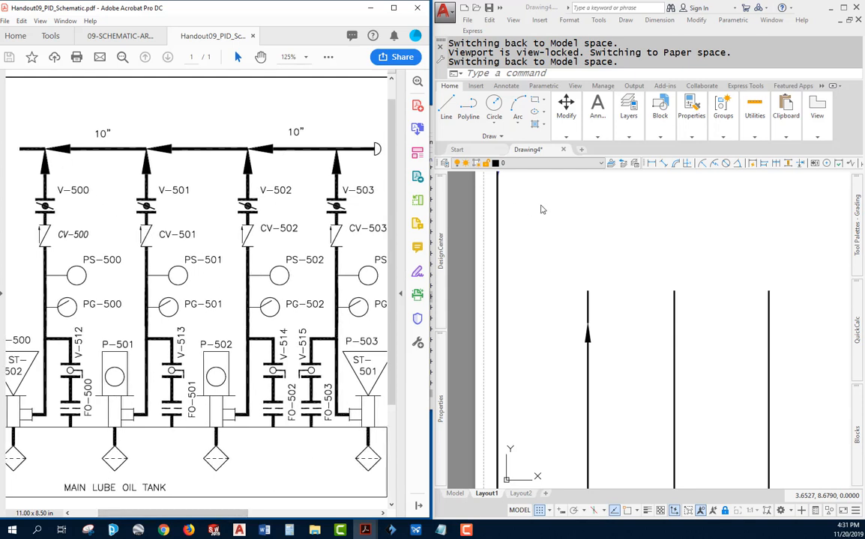
pyautogui.click(558, 228)
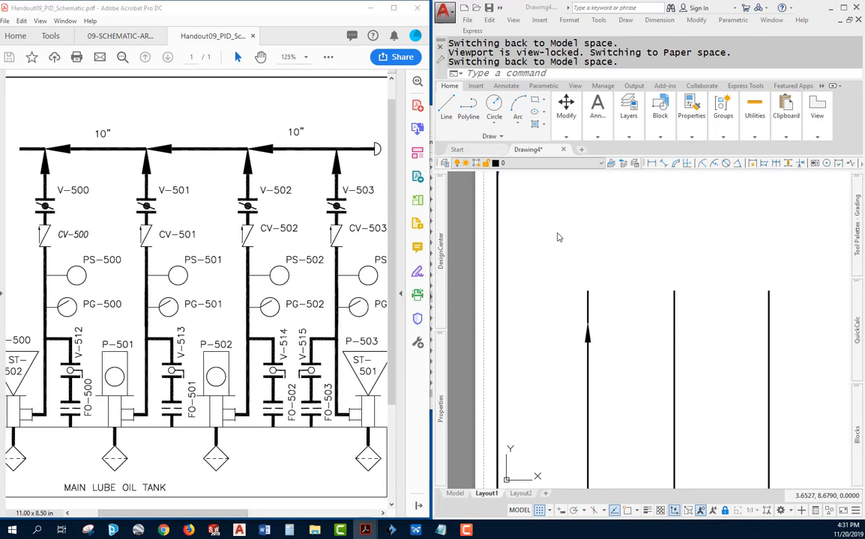
# - Draw a horizontal 0.02 wide polyline about 4.5 units long above the vertical pipes as the header
pyautogui.press('Escape')
pyautogui.write('pl')
pyautogui.press('Return')
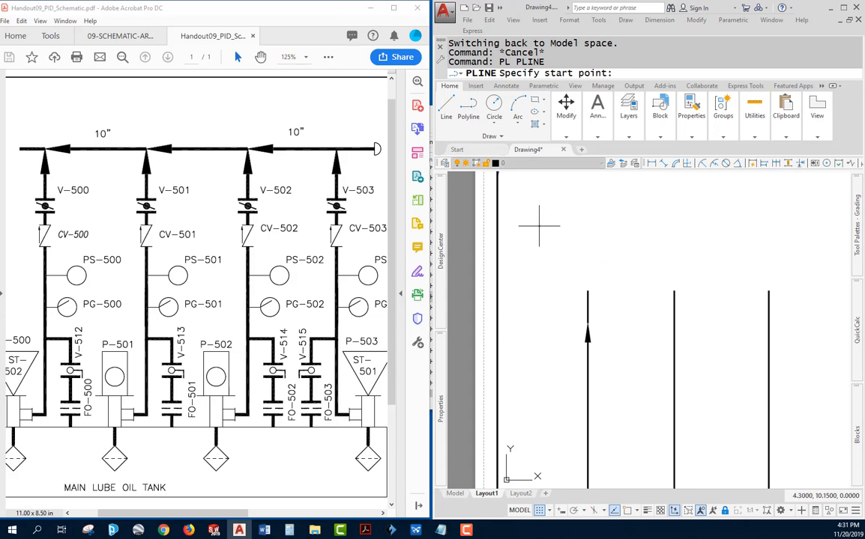
pyautogui.click(539, 225)
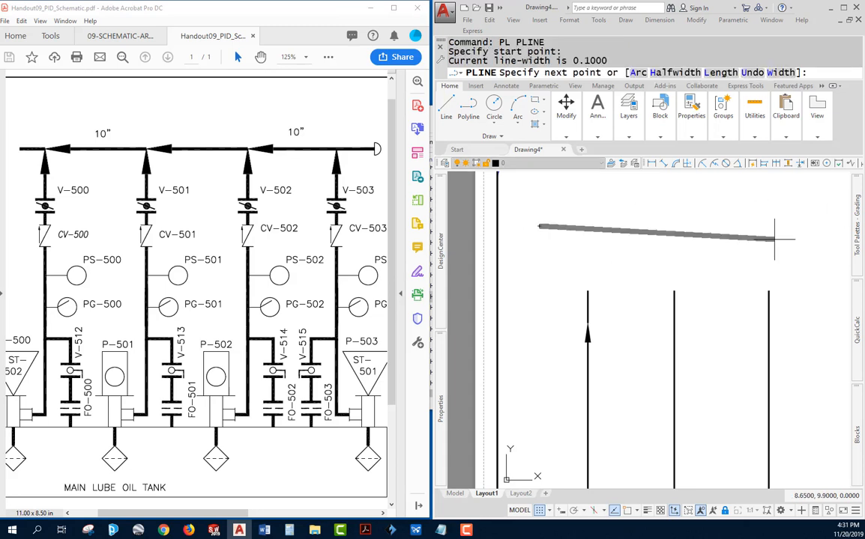
pyautogui.write('w')
pyautogui.press('Return')
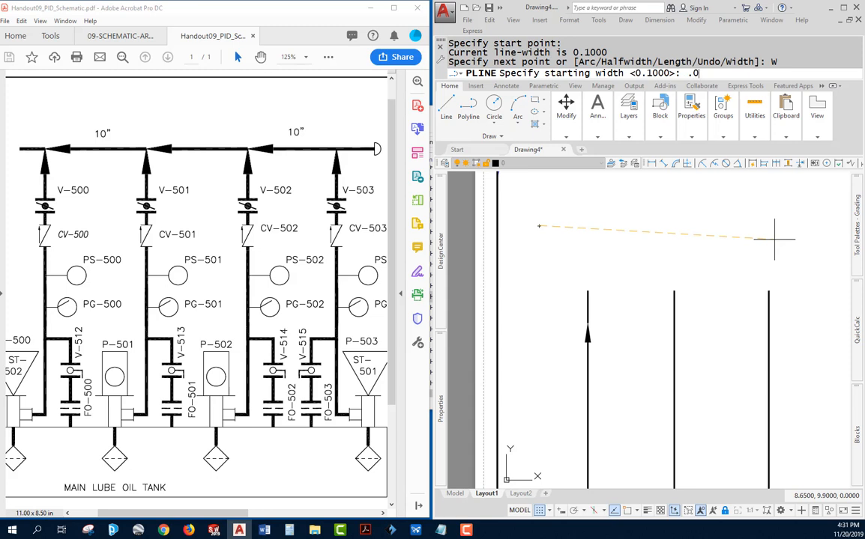
pyautogui.write('.02')
pyautogui.press('Return')
pyautogui.press('Return')
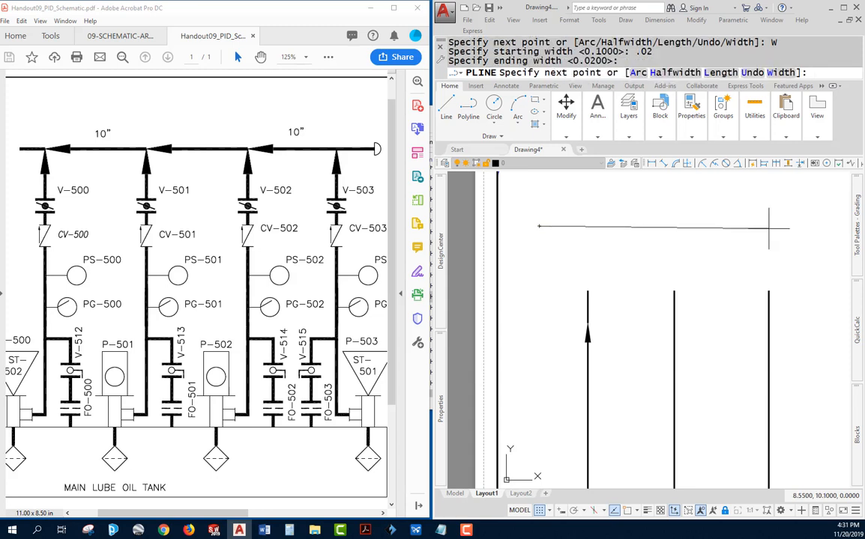
pyautogui.click(779, 224)
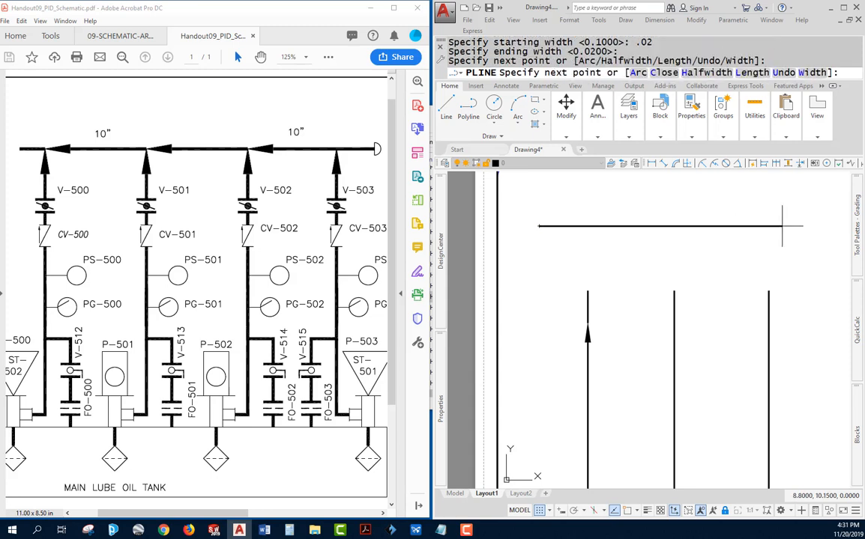
pyautogui.press('Escape')
# - Insert the ARROW block near the header's starting end with on-screen rotation, pointing left along the pipe
pyautogui.scroll(2, 578, 234)
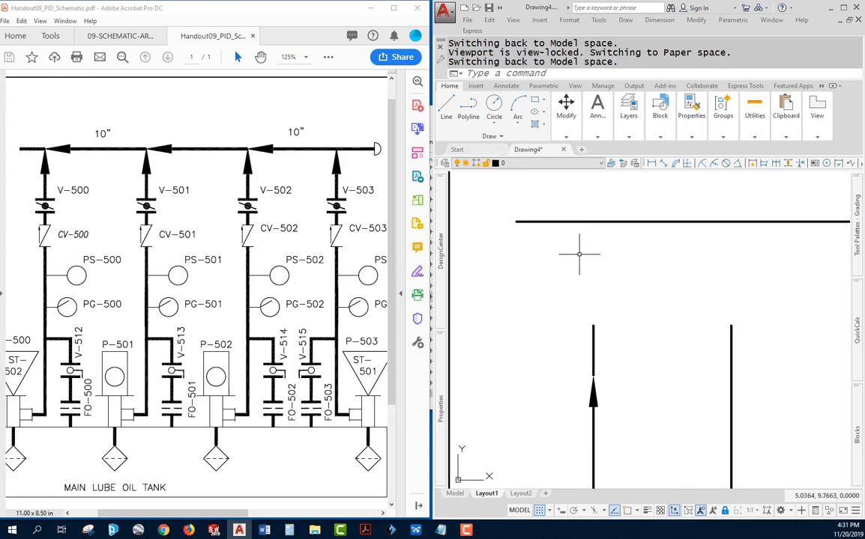
pyautogui.write('i')
pyautogui.press('Return')
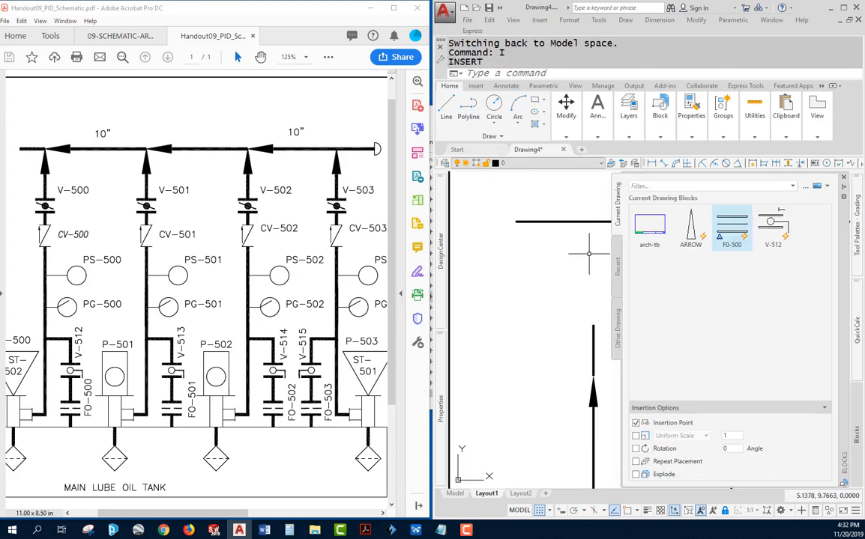
pyautogui.click(697, 233)
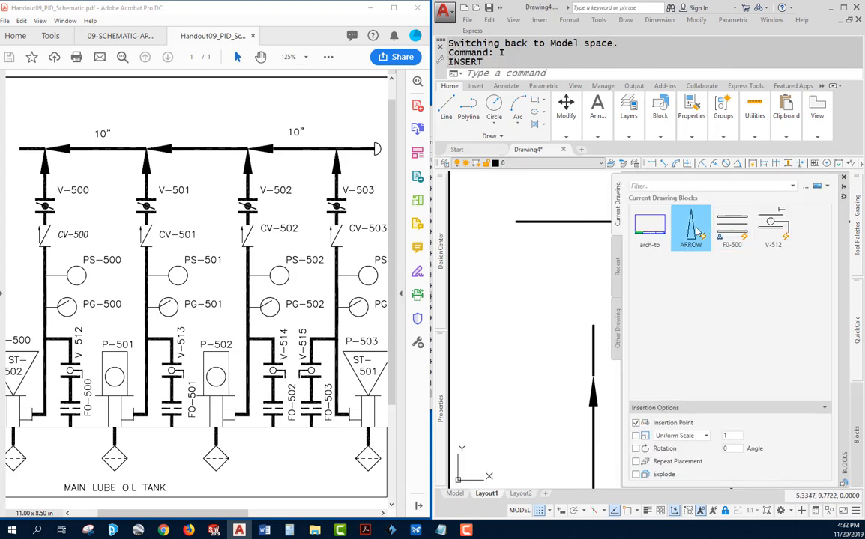
pyautogui.click(635, 449)
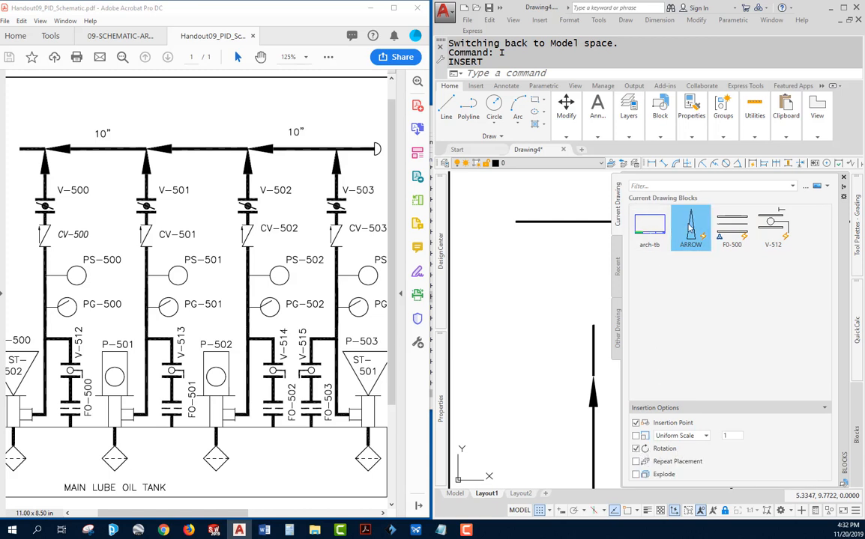
pyautogui.click(690, 229)
pyautogui.scroll(3, 560, 247)
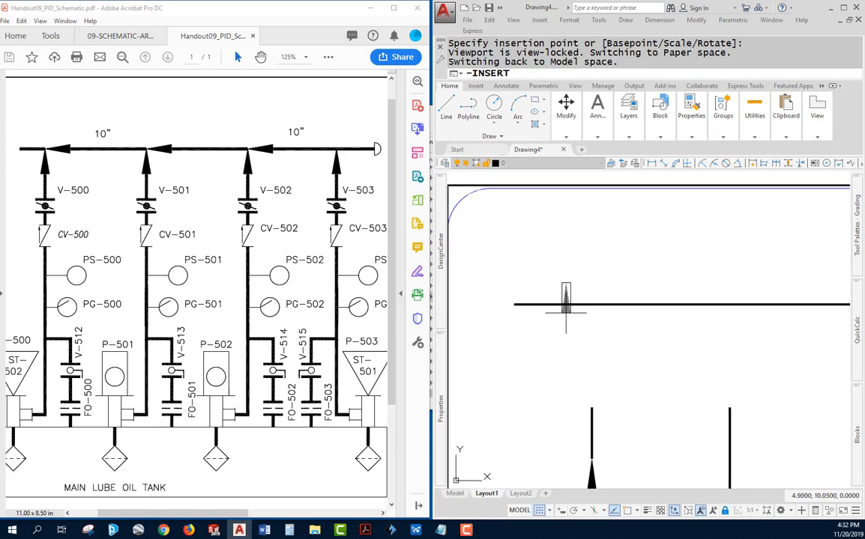
pyautogui.click(605, 304)
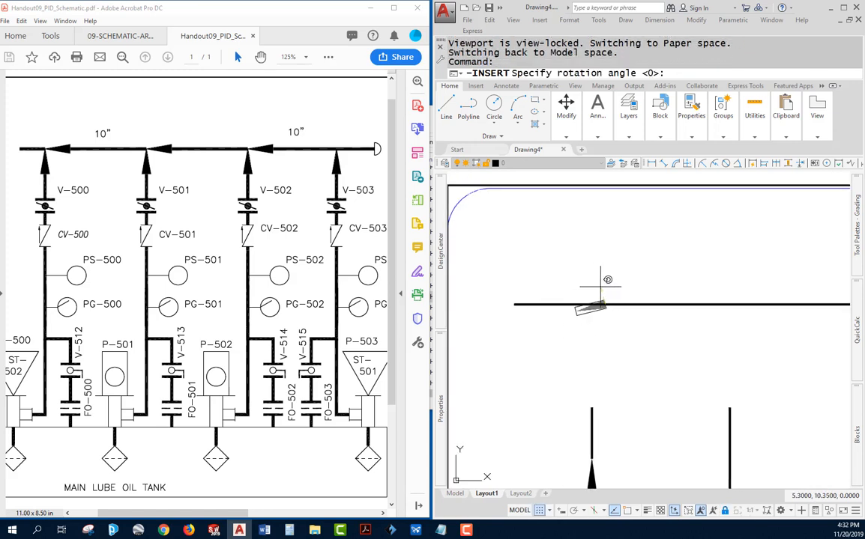
pyautogui.click(610, 276)
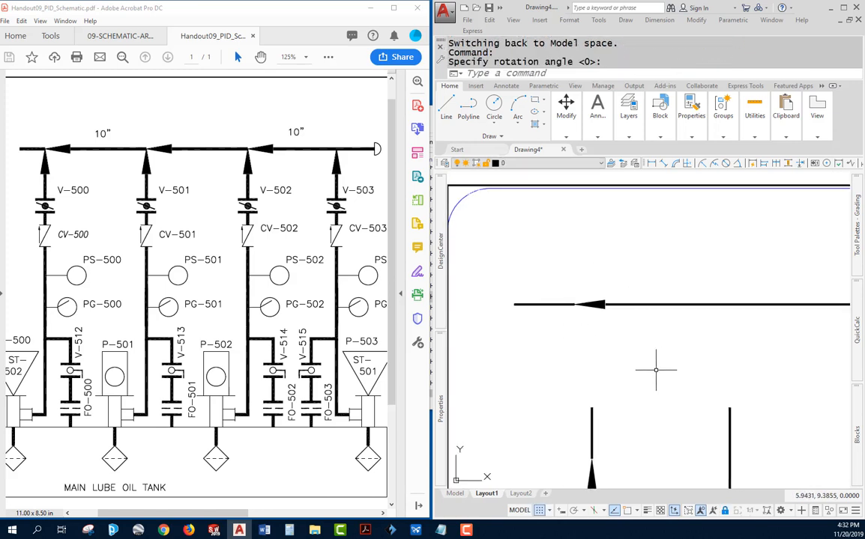
# - Copy the header's arrow horizontally to three more places along the polyline
pyautogui.write('co')
pyautogui.press('Return')
pyautogui.click(560, 276)
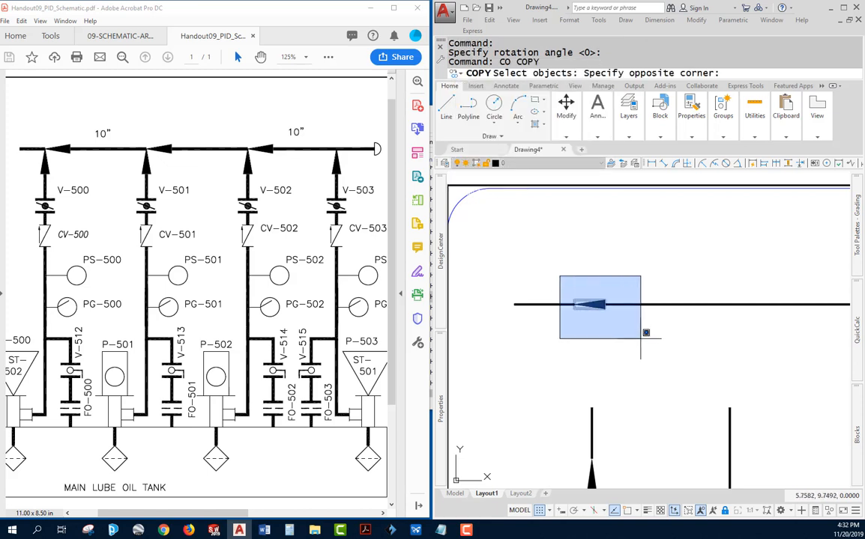
pyautogui.click(643, 339)
pyautogui.press('Return')
pyautogui.click(570, 347)
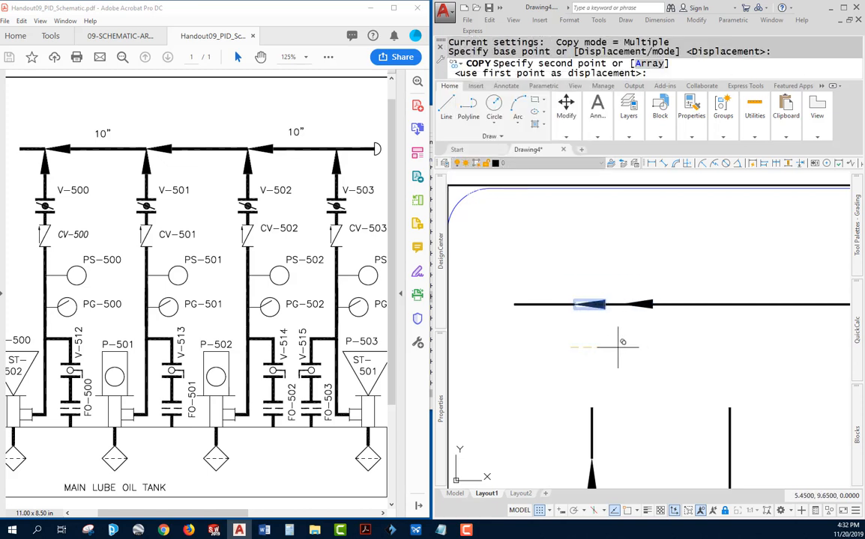
pyautogui.click(678, 347)
pyautogui.moveTo(706, 347); pyautogui.dragTo(544, 362, button='middle')
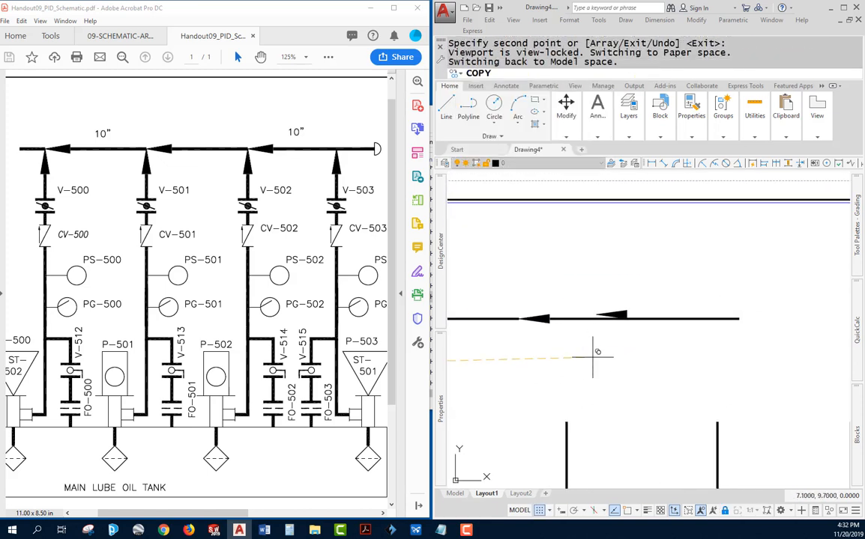
pyautogui.click(679, 355)
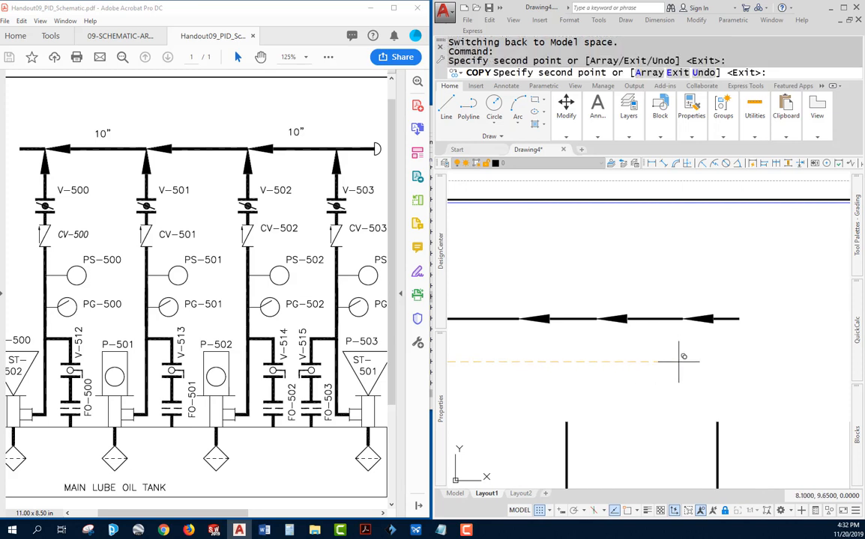
pyautogui.press('Escape')
# - Compare the header arrows with the Acrobat reference schematic and examine the filled-dot valve symbols V-500 to V-502
pyautogui.scroll(-3, 668, 367)
pyautogui.scroll(4, 659, 375)
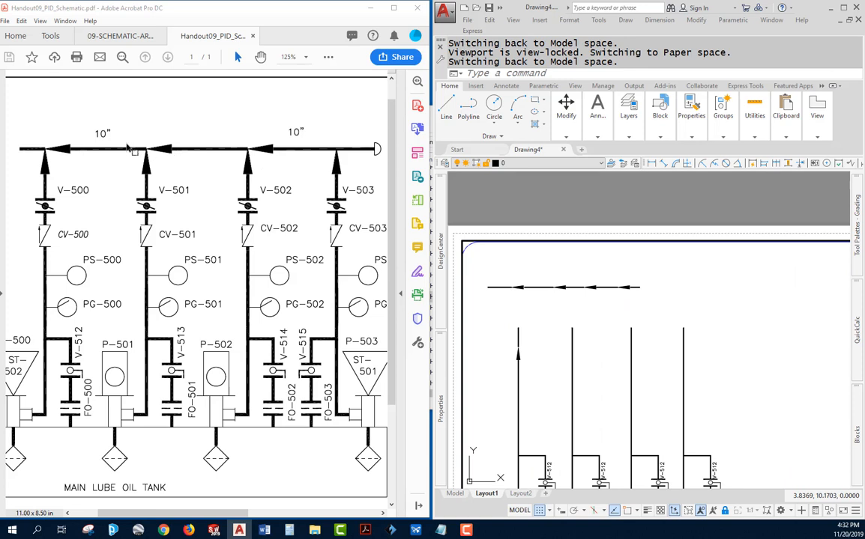
pyautogui.scroll(3, 460, 265)
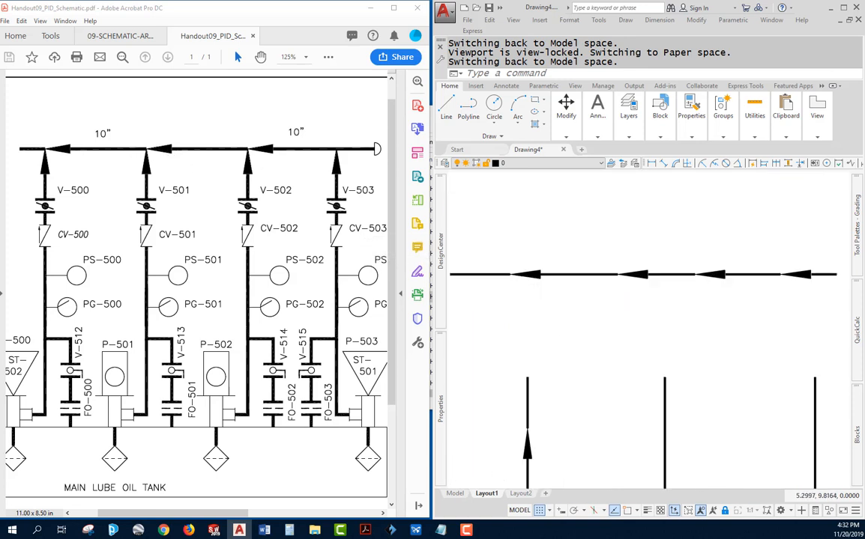
pyautogui.scroll(-3, 592, 305)
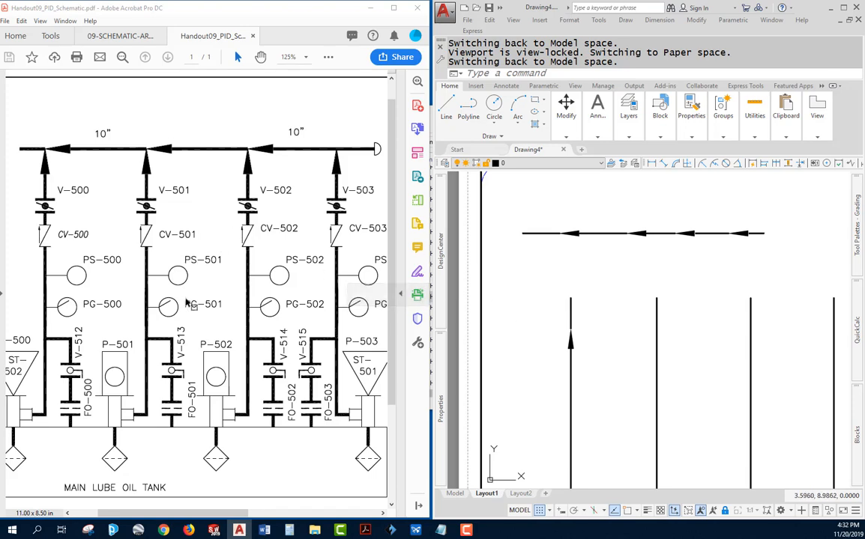
pyautogui.scroll(-1, 211, 352)
pyautogui.scroll(-1, 219, 351)
pyautogui.moveTo(165, 337); pyautogui.dragTo(96, 331, button='middle')
pyautogui.scroll(3, 97, 338)
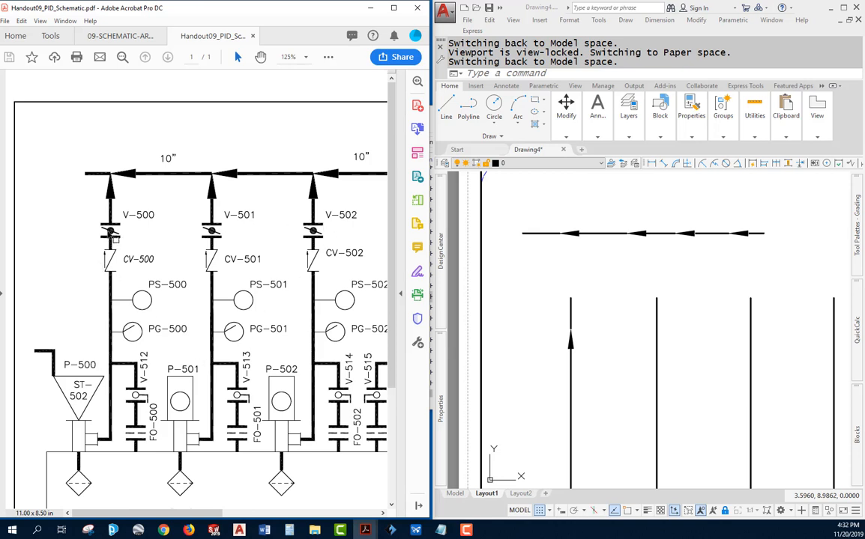
# - Draw a donut with inside diameter 0 and outside diameter .06 in the empty area beside the first pipe's upper end
pyautogui.click(547, 259)
pyautogui.press('Escape')
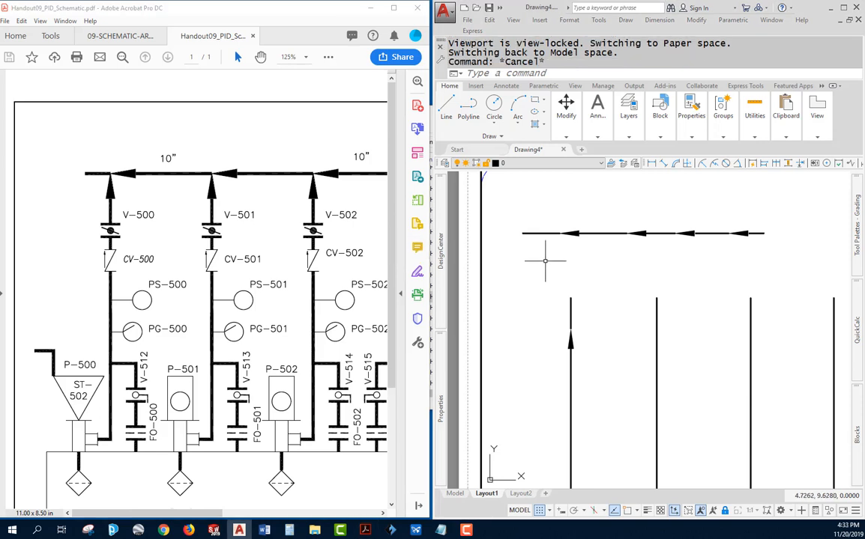
pyautogui.write('DO')
pyautogui.press('Return')
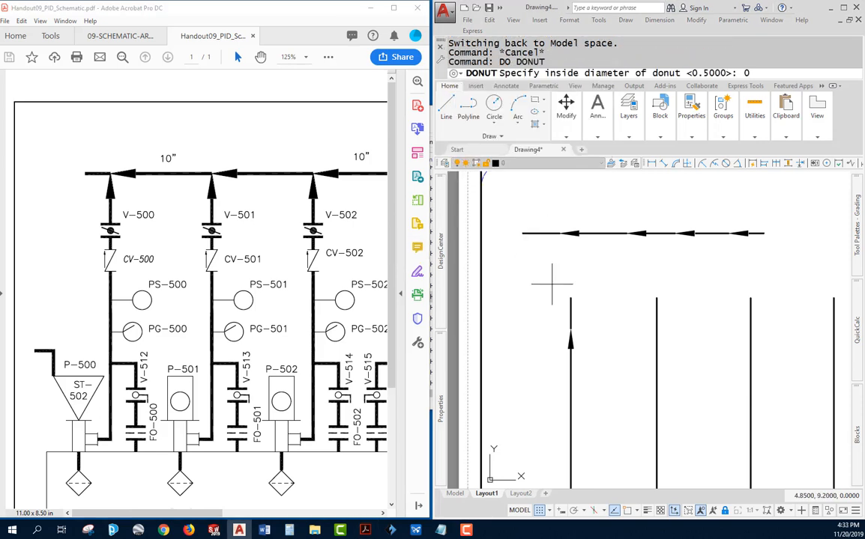
pyautogui.press('Return')
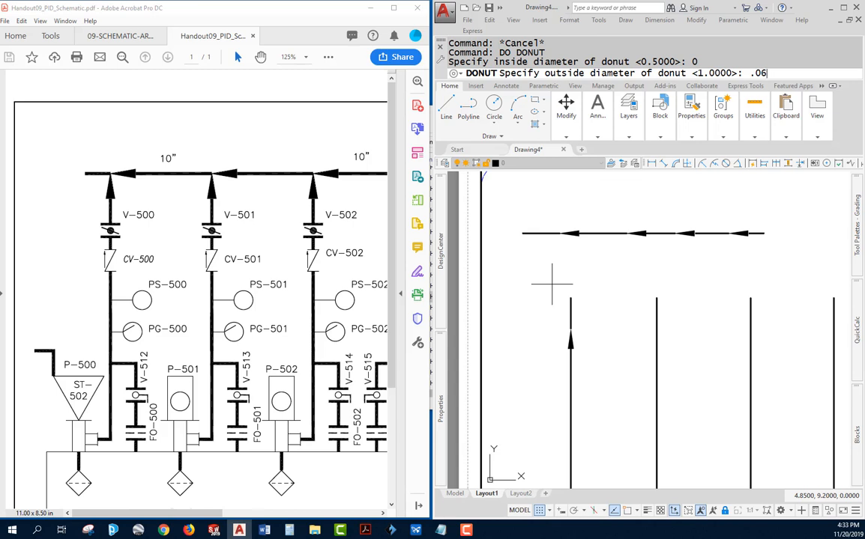
pyautogui.press('Return')
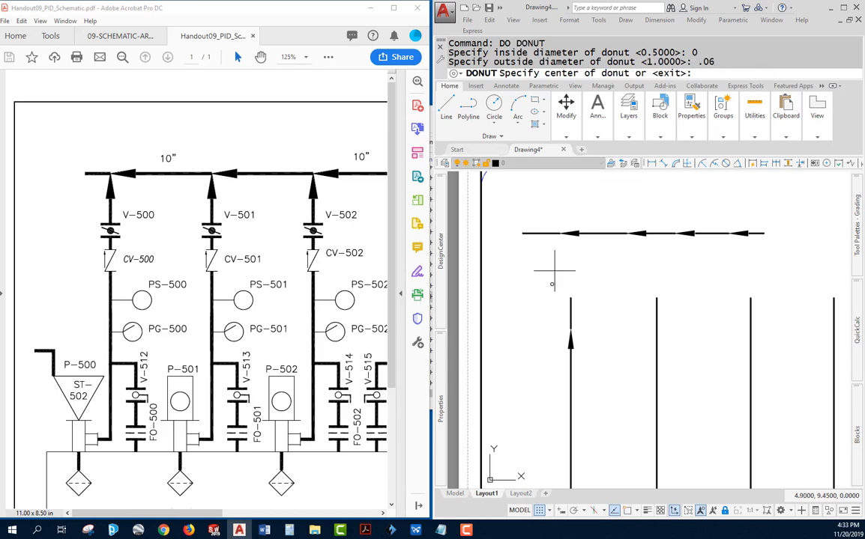
pyautogui.click(553, 282)
pyautogui.press('Escape')
pyautogui.scroll(2, 558, 282)
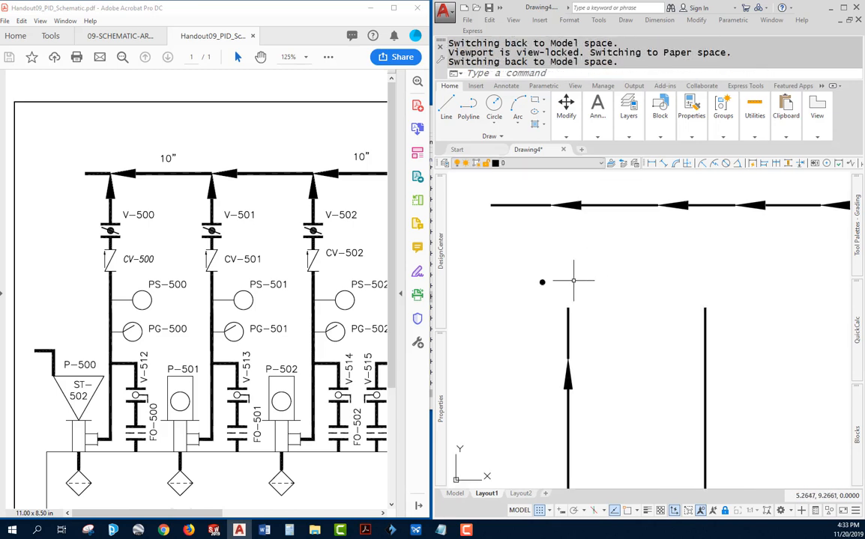
# - Erase the filled donut beside the first pipe's upper end
pyautogui.scroll(3, 558, 281)
pyautogui.click(517, 281)
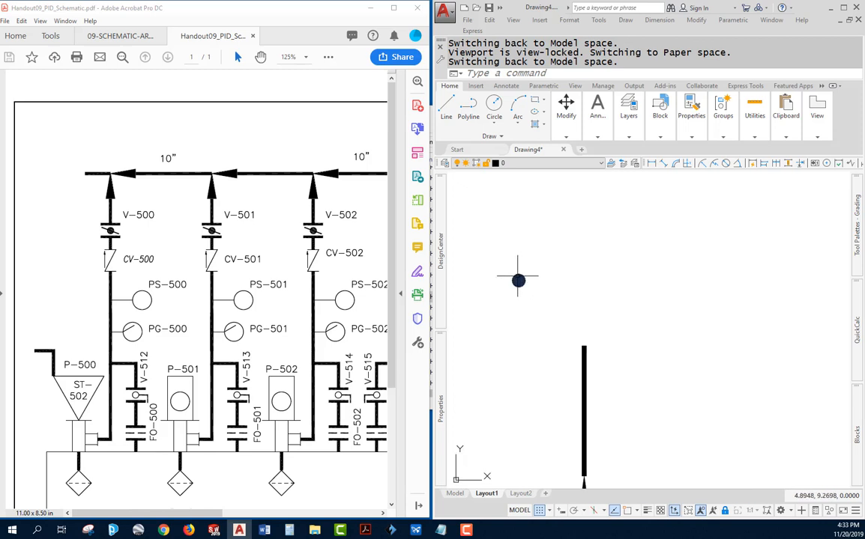
pyautogui.click(518, 281)
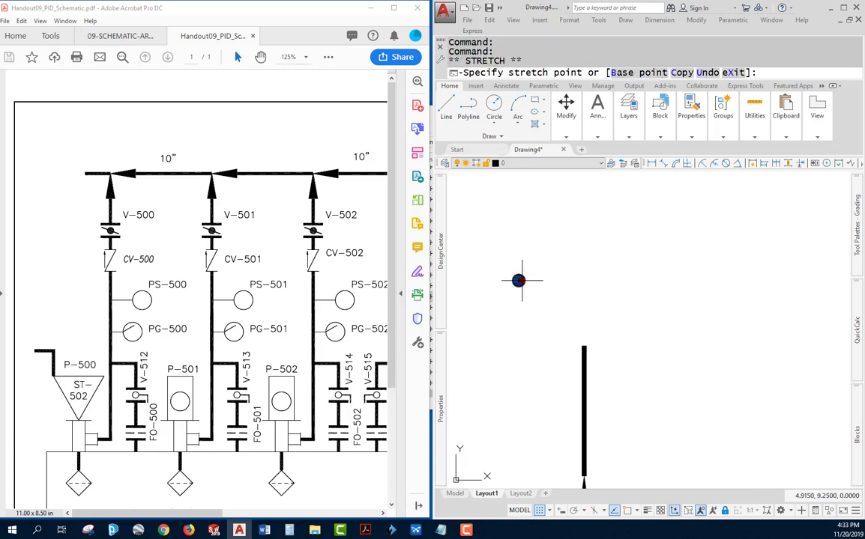
pyautogui.press('Escape')
pyautogui.press('Escape')
pyautogui.click(537, 270)
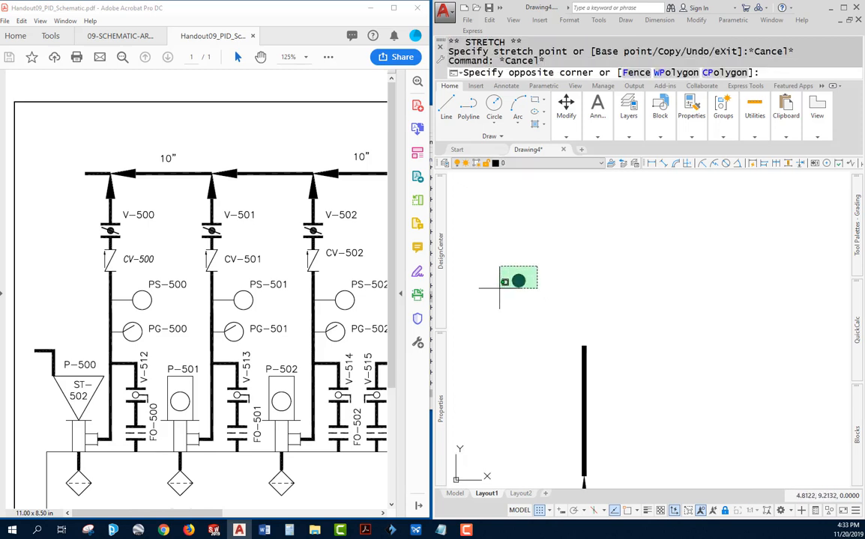
pyautogui.click(497, 292)
pyautogui.write('E')
pyautogui.press('Return')
# - Move the V-512 attribute label of the second pipe's branch valve up and right, away from the symbol
pyautogui.scroll(-3, 525, 292)
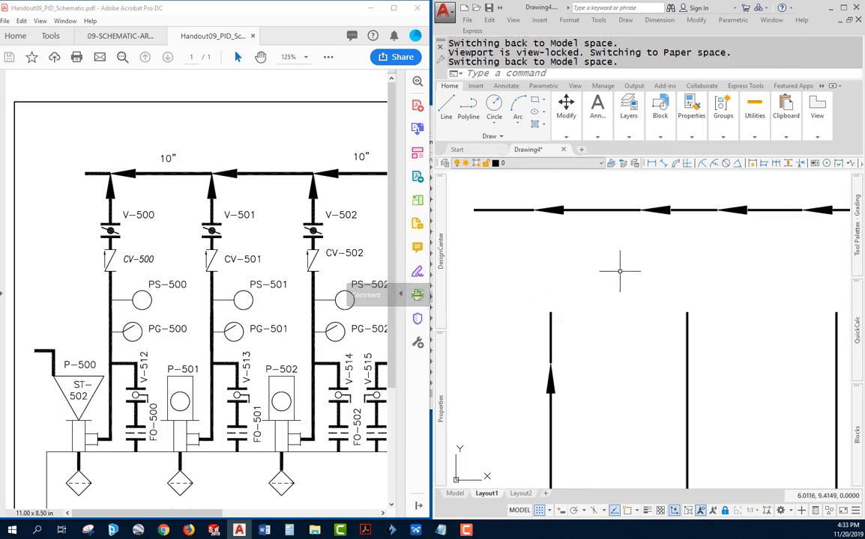
pyautogui.scroll(-3, 584, 292)
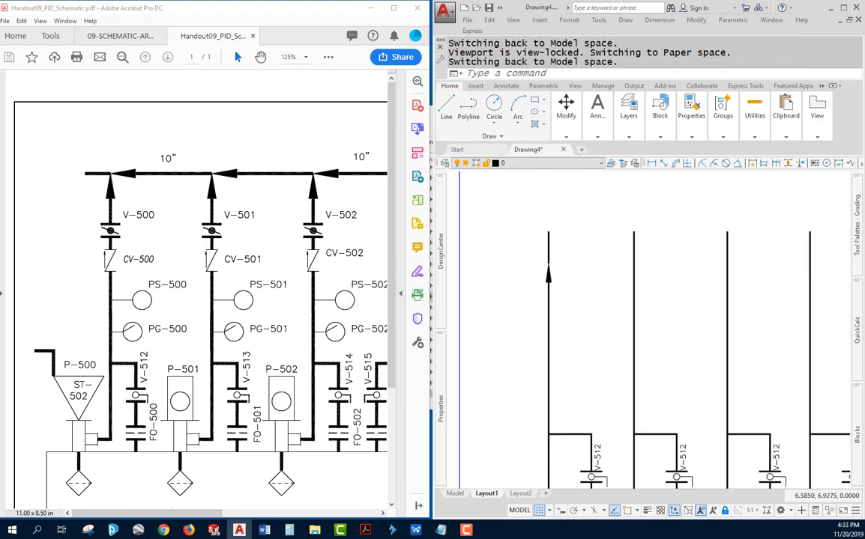
pyautogui.scroll(6, 592, 293)
pyautogui.scroll(-2, 597, 294)
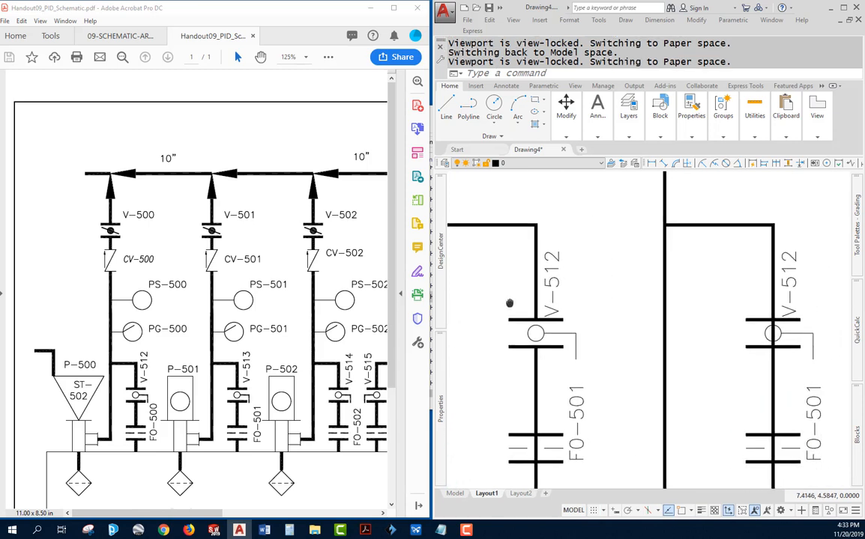
pyautogui.scroll(2, 547, 288)
pyautogui.click(555, 278)
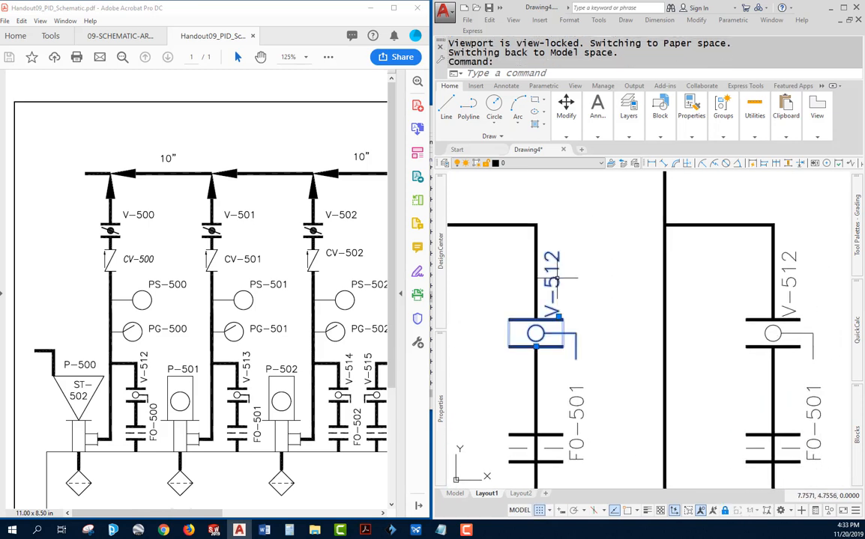
pyautogui.click(558, 316)
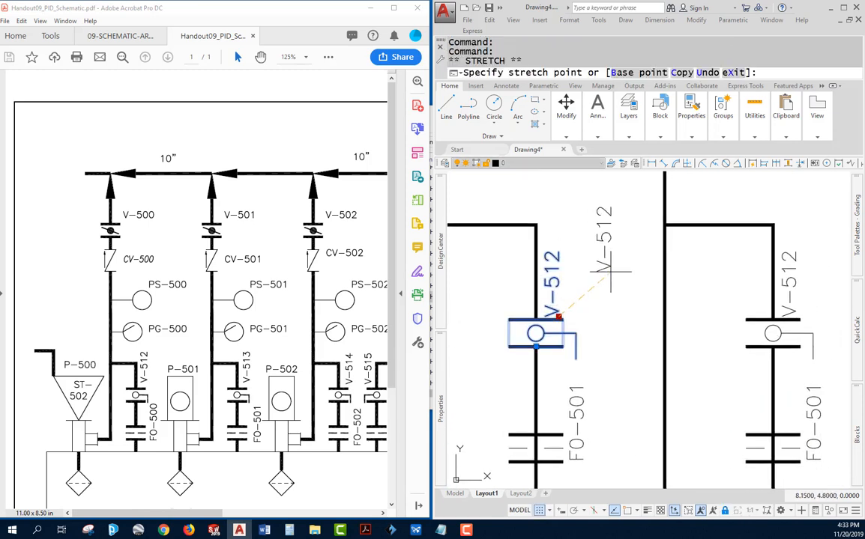
pyautogui.press('Escape')
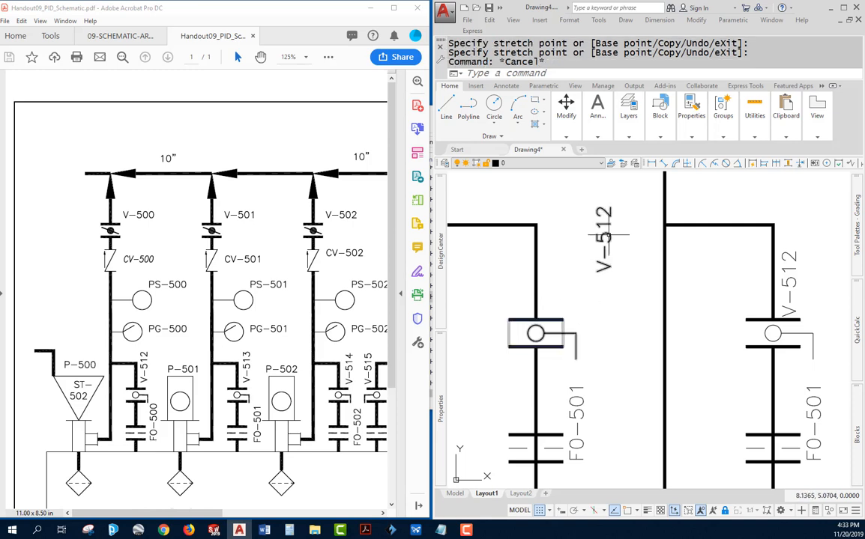
# - Set the text rotation of the moved V-512 attribute to 45
pyautogui.doubleClick(593, 240)
pyautogui.click(368, 229)
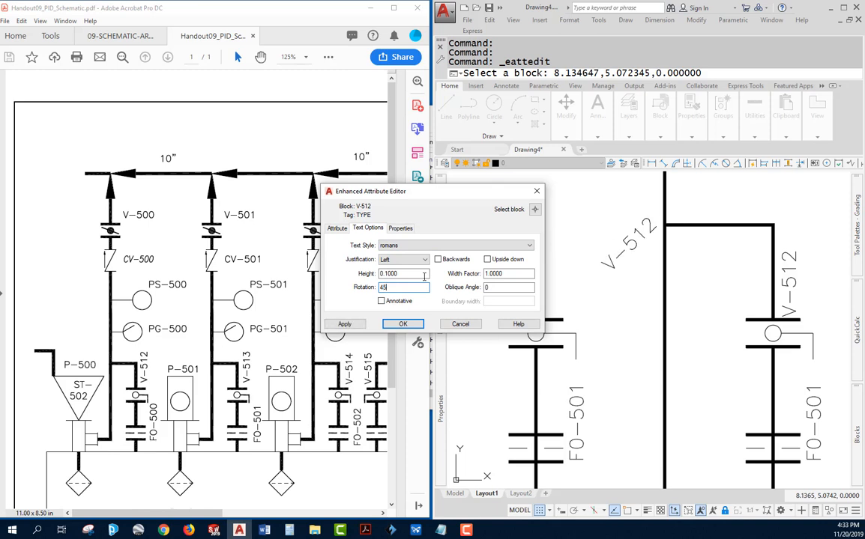
# - Try the Backwards and Upside down text options on the V-512 attribute and switch both off again
pyautogui.click(439, 260)
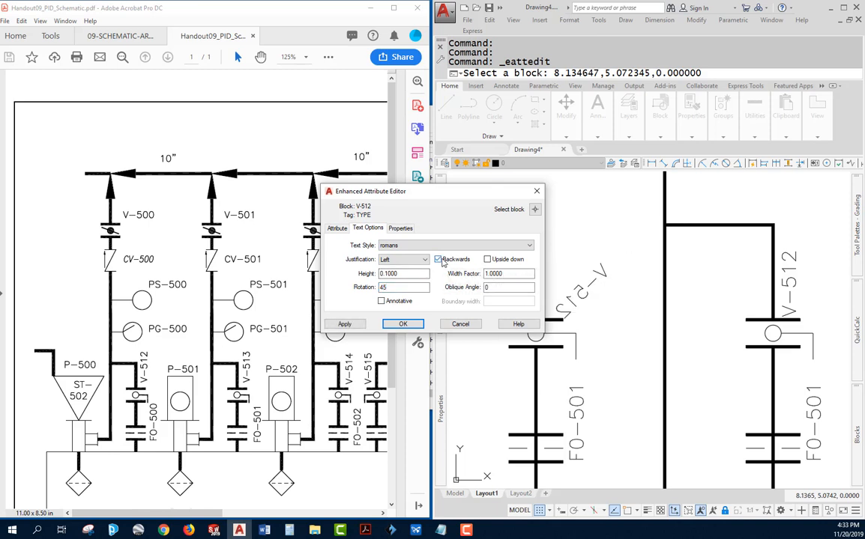
pyautogui.click(439, 259)
pyautogui.click(488, 259)
pyautogui.click(488, 260)
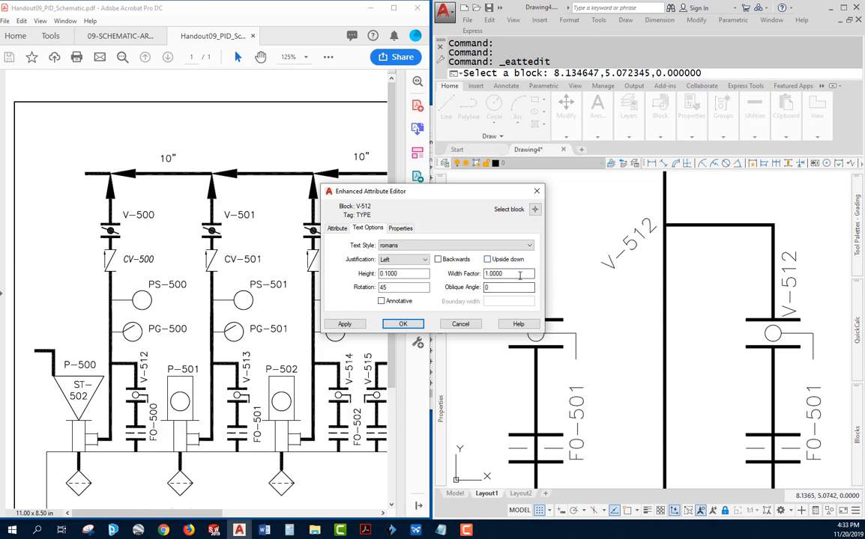
# - Set the V-512 attribute's width factor to .8 and oblique angle to 10, and accept the attribute edits
pyautogui.moveTo(519, 274); pyautogui.dragTo(428, 272)
pyautogui.press('BackSpace')
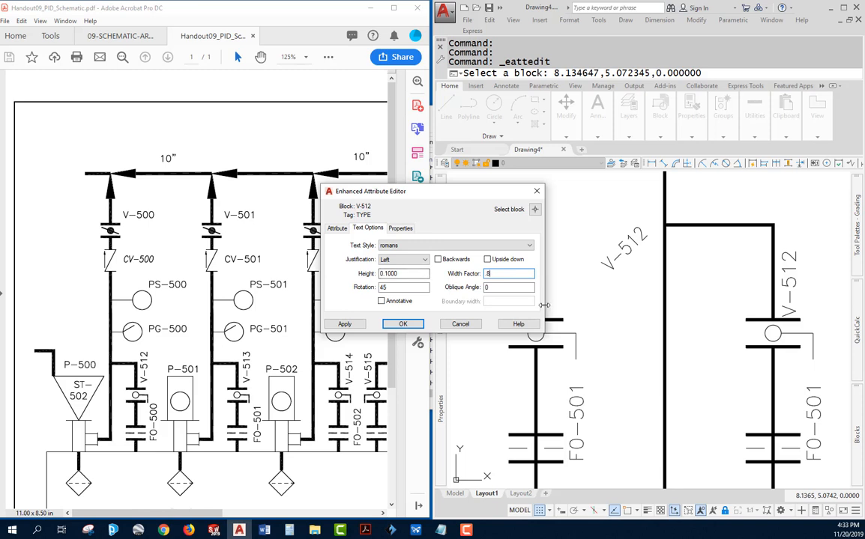
pyautogui.press('Tab')
pyautogui.write('10')
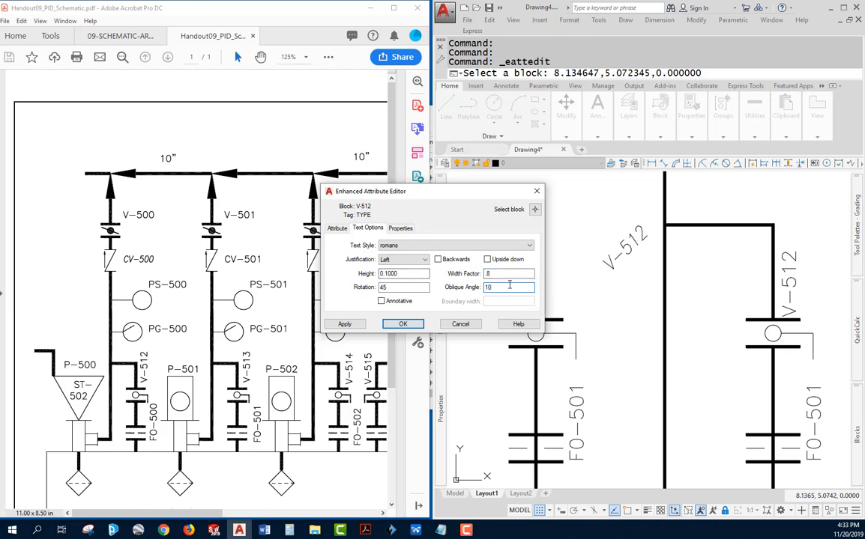
pyautogui.click(403, 324)
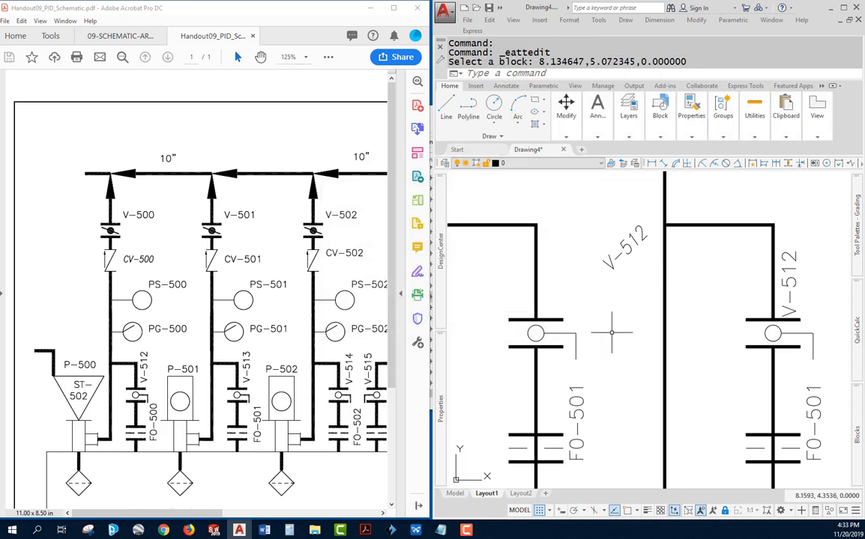